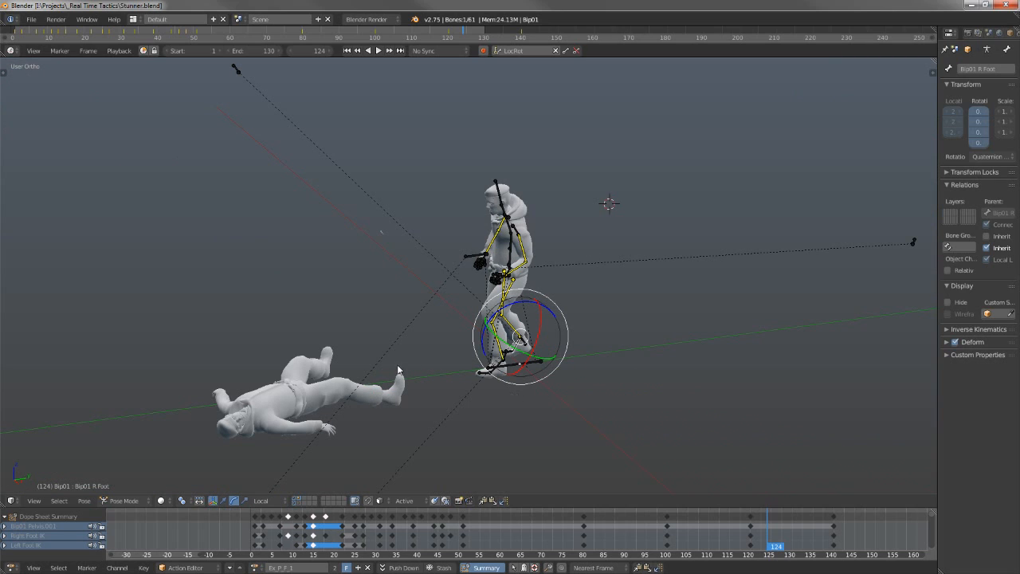
Select the left upper arm bone on the standing character's armature.
{"action": "scroll", "coordinate": [439, 351], "scroll_direction": "up", "scroll_amount": 3}
{"action": "scroll", "coordinate": [441, 353], "scroll_direction": "down", "scroll_amount": 2}
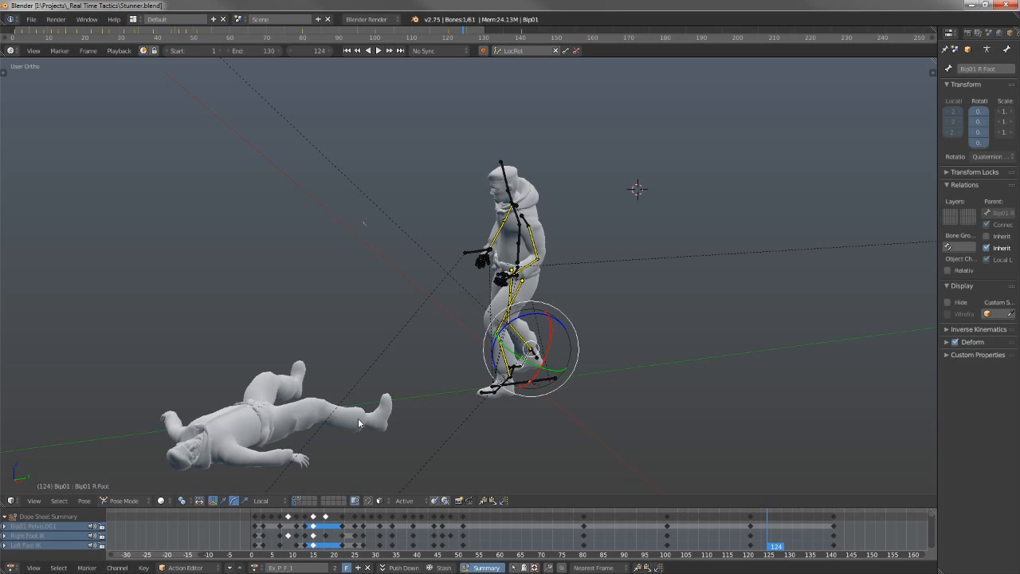
{"action": "middle_click_drag", "start_coordinate": [359, 420], "coordinate": [432, 343]}
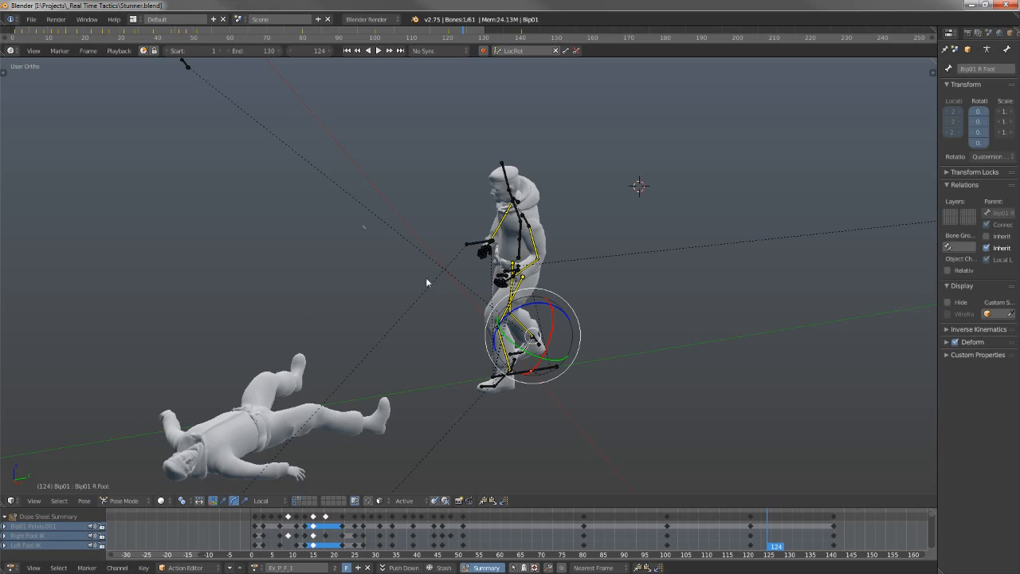
{"action": "middle_click_drag", "start_coordinate": [515, 347], "coordinate": [469, 235]}
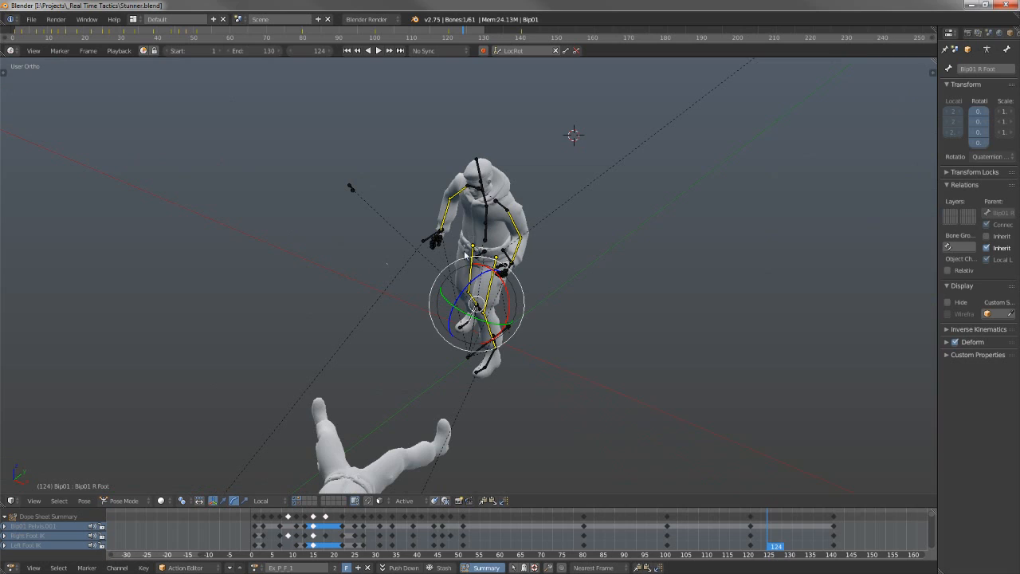
{"action": "middle_click_drag", "start_coordinate": [472, 339], "coordinate": [524, 321]}
{"action": "right_click", "coordinate": [252, 405]}
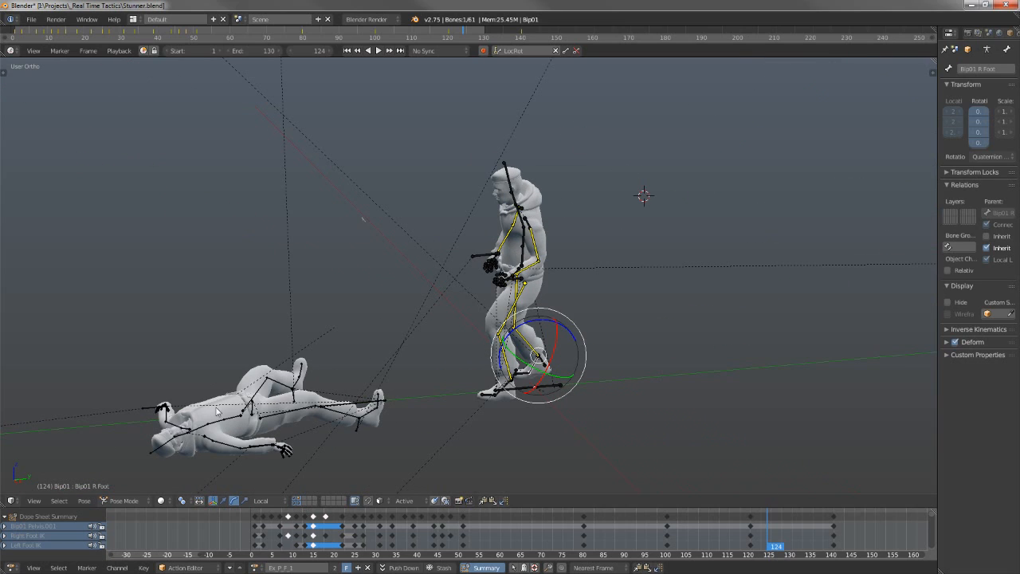
{"action": "middle_click_drag", "start_coordinate": [277, 428], "coordinate": [476, 291]}
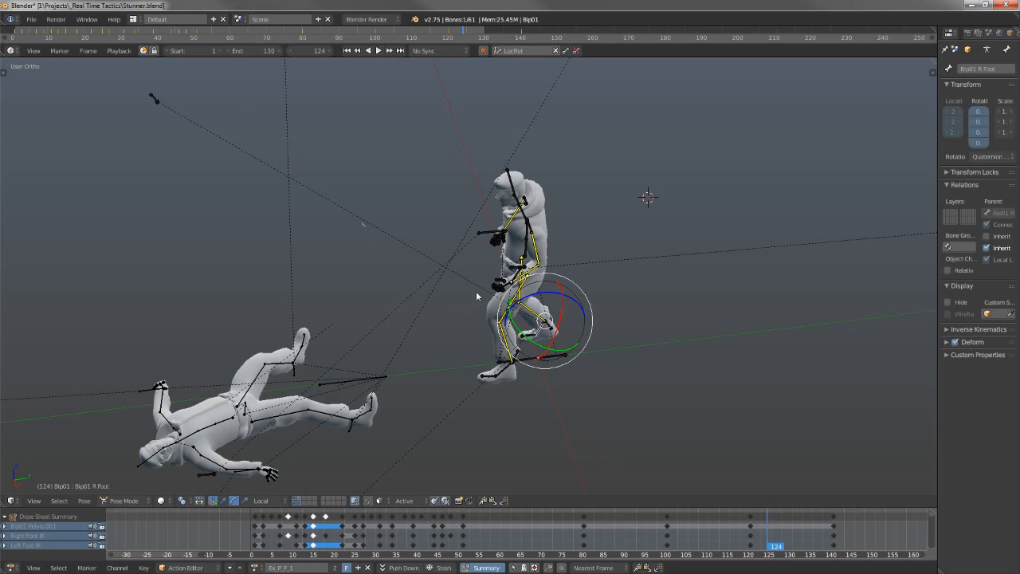
{"action": "right_click", "coordinate": [532, 253]}
{"action": "right_click", "coordinate": [532, 236]}
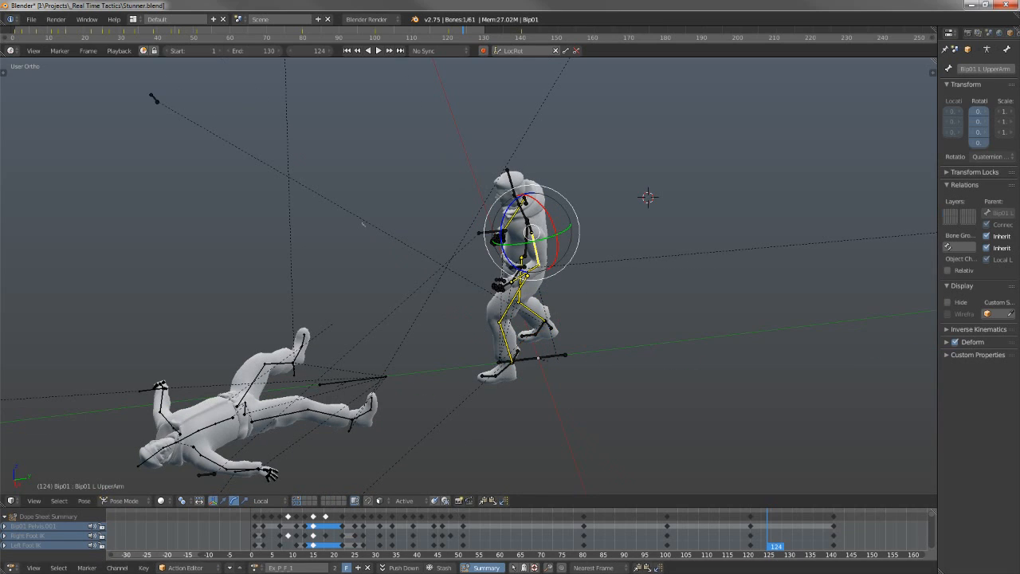
Preview the Ex_P_B_1 action on the selected armature, return to Ex_P_F_1 and go to frame 11.
{"action": "left_click", "coordinate": [255, 567]}
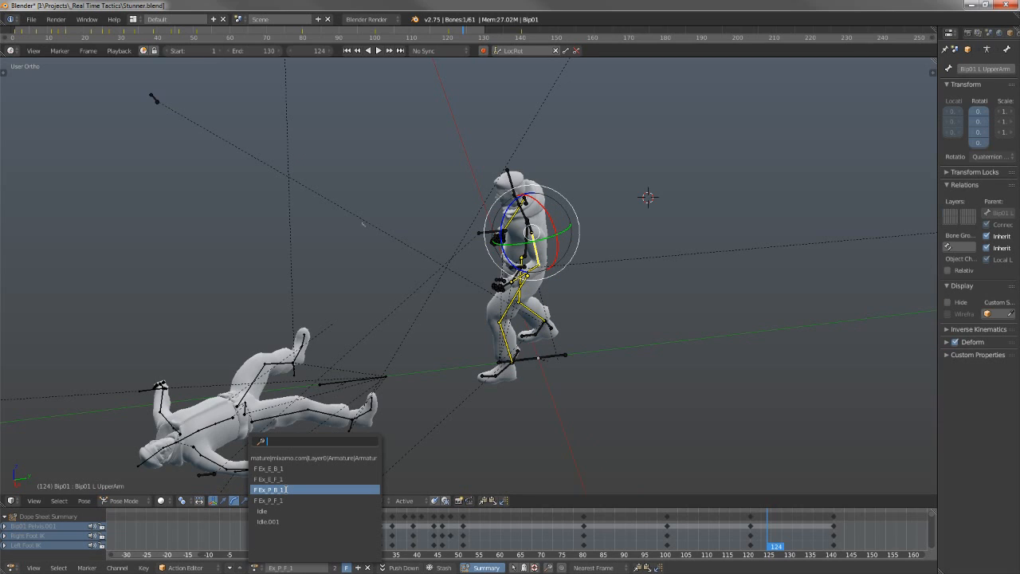
{"action": "left_click", "coordinate": [285, 490]}
{"action": "left_click_drag", "start_coordinate": [263, 531], "coordinate": [299, 533]}
{"action": "left_click", "coordinate": [255, 568]}
{"action": "left_click", "coordinate": [274, 520]}
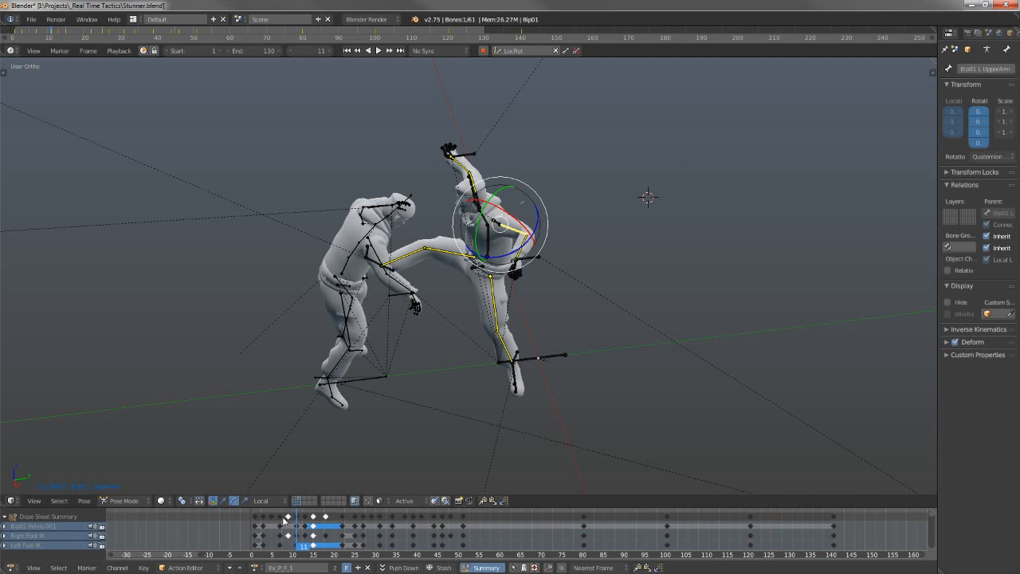
Toggle the scene layers to hide the opponent's armature while keeping both character meshes visible.
{"action": "middle_click_drag", "start_coordinate": [440, 425], "coordinate": [457, 390]}
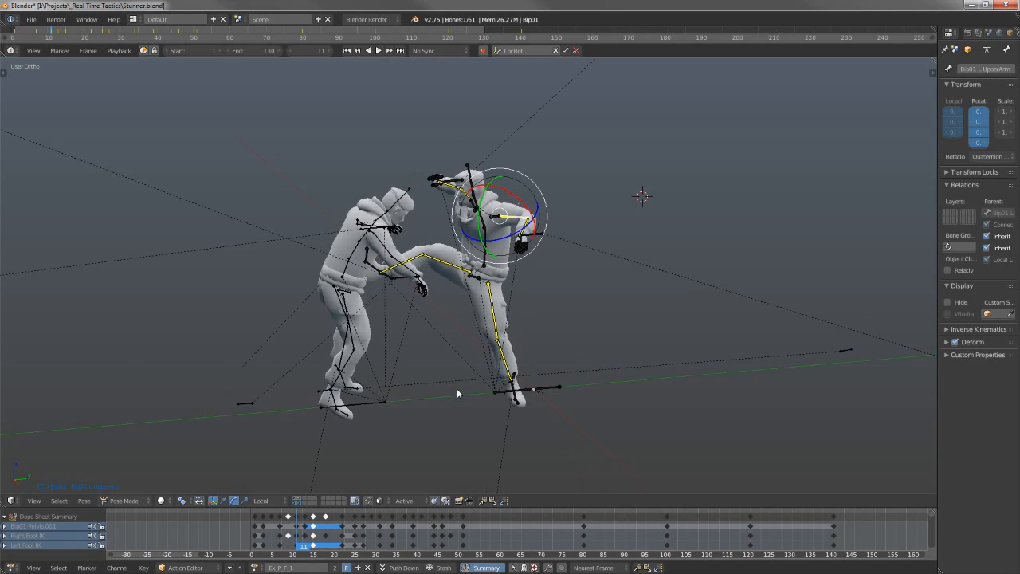
{"action": "left_click", "coordinate": [298, 503], "text": "shift"}
{"action": "left_click", "coordinate": [295, 504], "text": "shift"}
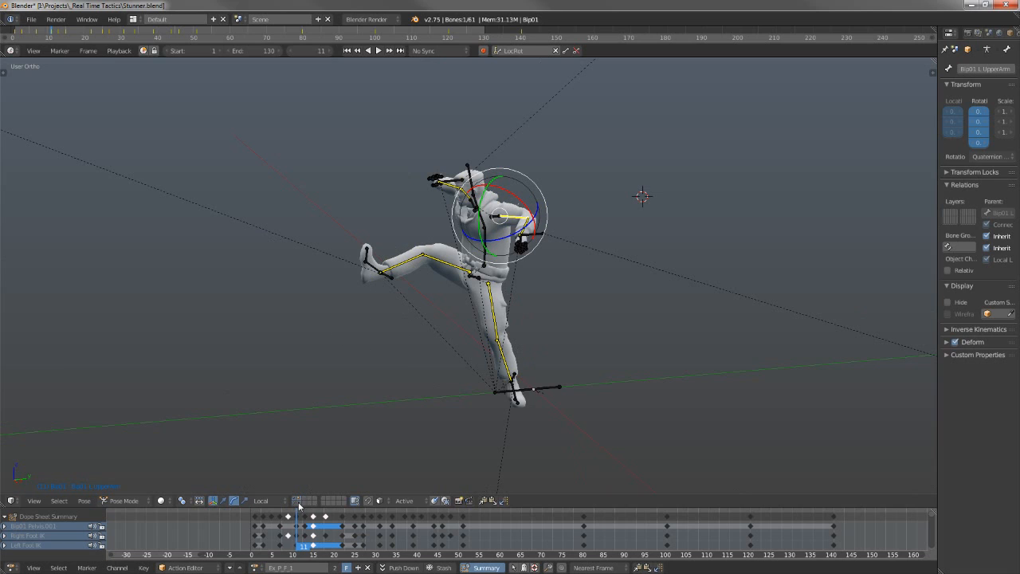
{"action": "left_click", "coordinate": [294, 504], "text": "shift"}
{"action": "middle_click_drag", "start_coordinate": [370, 245], "coordinate": [396, 257]}
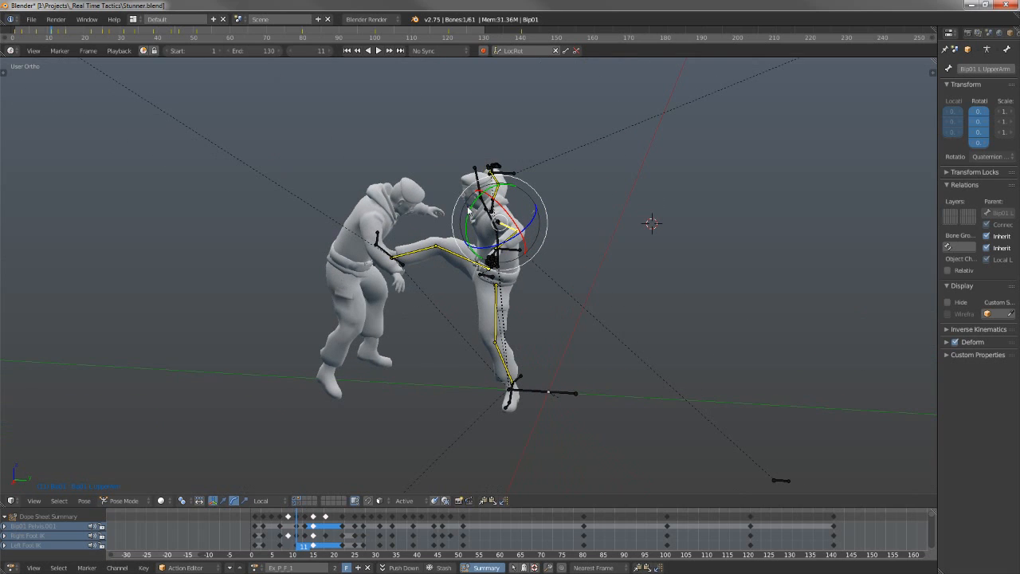
{"action": "middle_click_drag", "start_coordinate": [487, 300], "coordinate": [503, 340]}
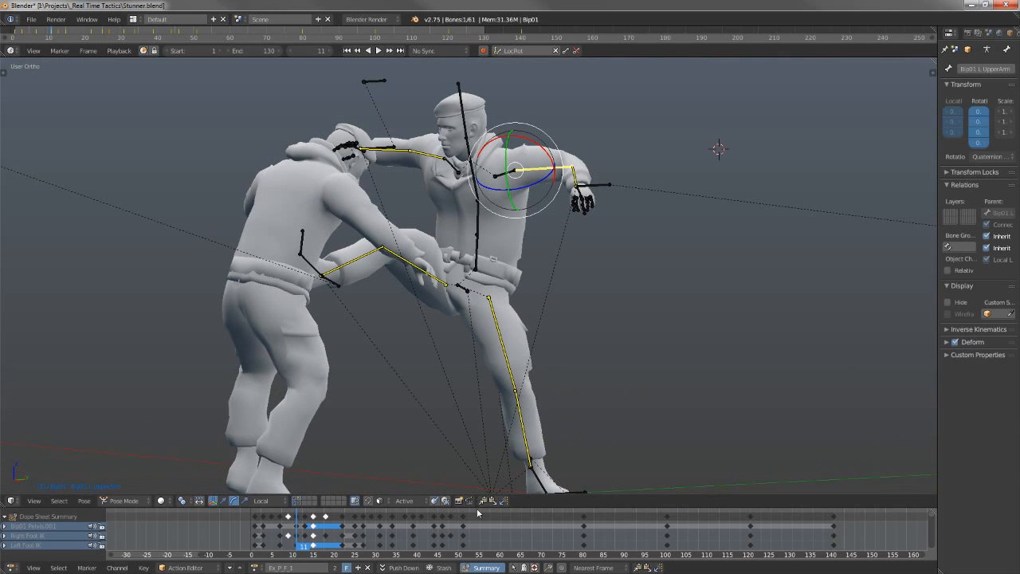
Enlarge the action editor and the timeline areas, shifting the timeline to reveal negative frames.
{"action": "left_click_drag", "start_coordinate": [121, 495], "coordinate": [121, 402]}
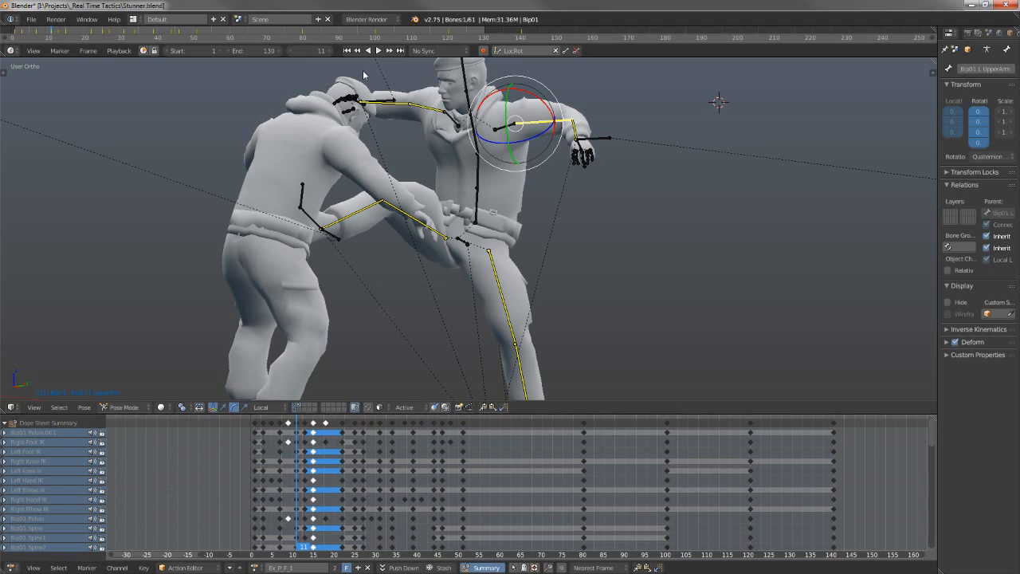
{"action": "left_click_drag", "start_coordinate": [605, 58], "coordinate": [605, 104]}
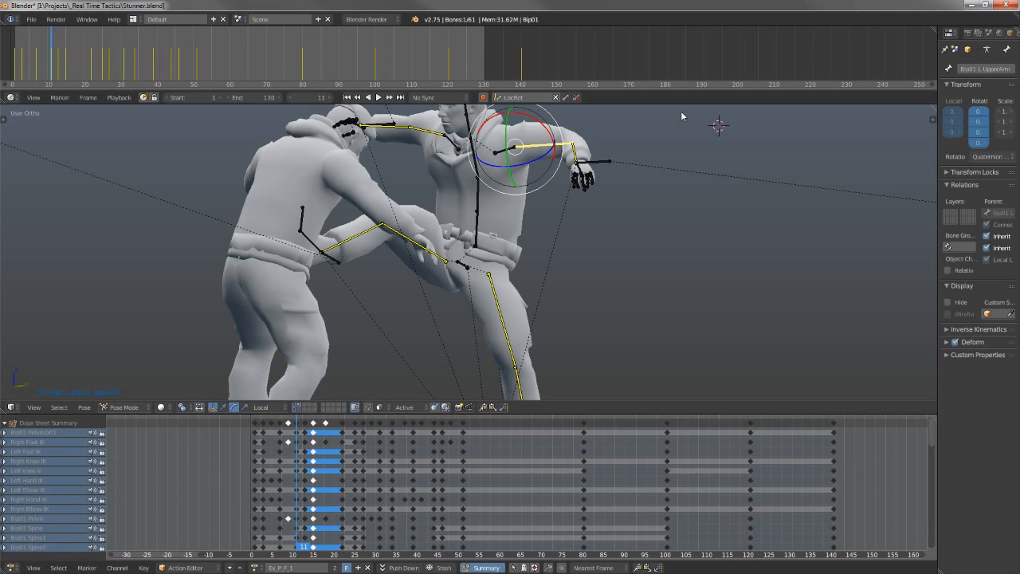
{"action": "left_click_drag", "start_coordinate": [686, 103], "coordinate": [691, 65]}
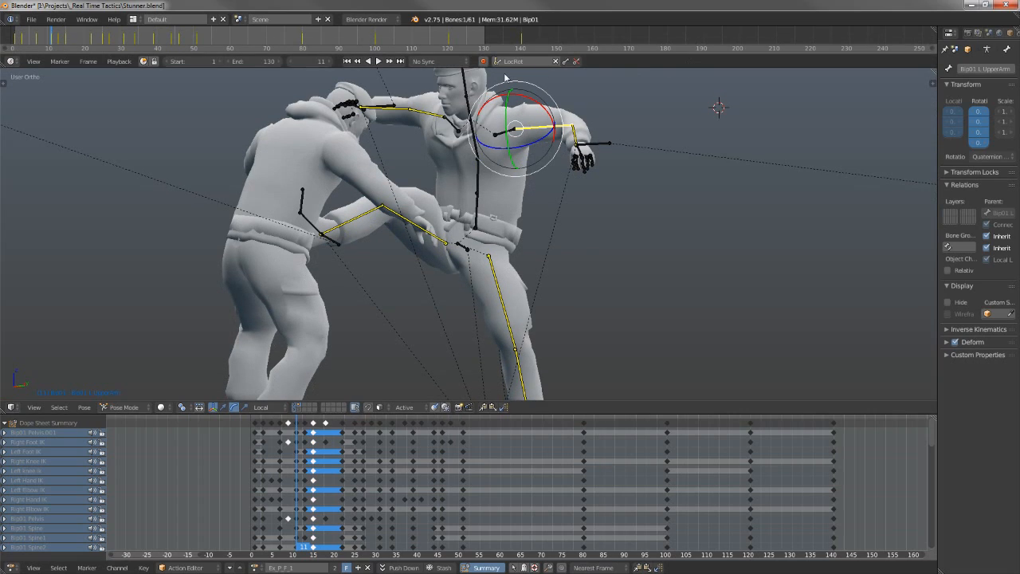
{"action": "middle_click_drag", "start_coordinate": [292, 36], "coordinate": [400, 45]}
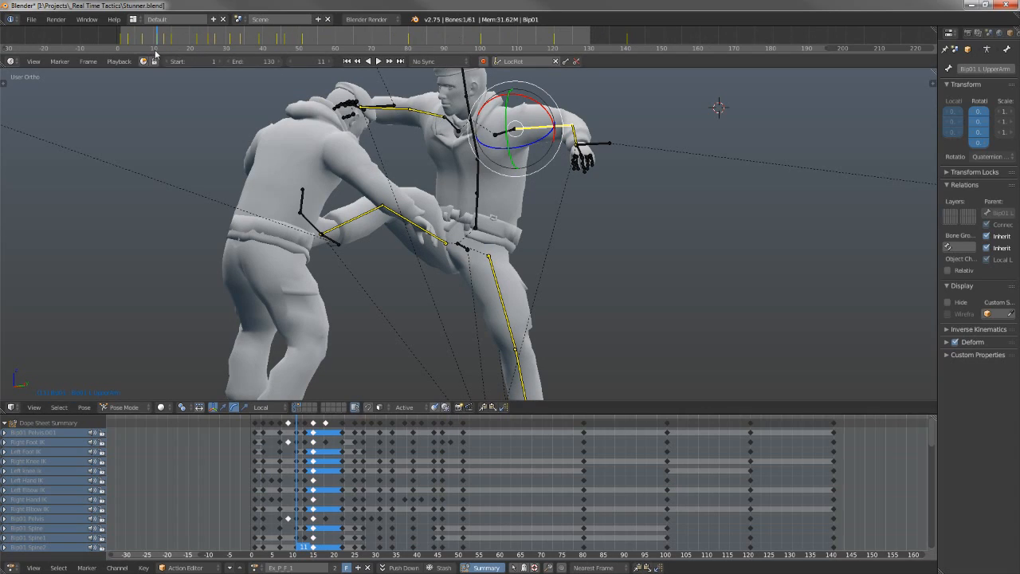
Scrub through the kick animation in the timeline and return to frame 1.
{"action": "left_click_drag", "start_coordinate": [157, 40], "coordinate": [122, 44]}
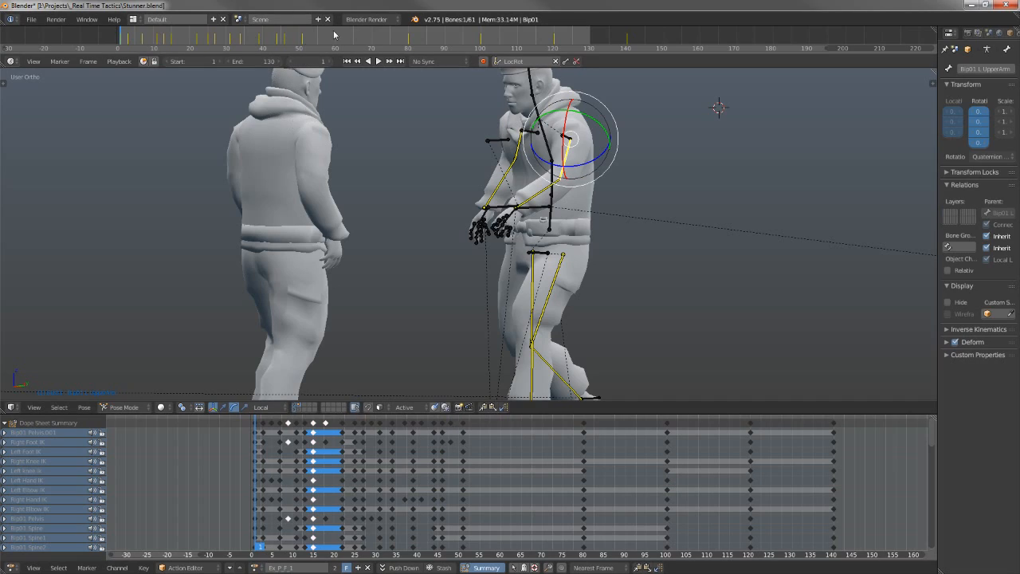
{"action": "left_click_drag", "start_coordinate": [197, 36], "coordinate": [346, 40]}
{"action": "left_click", "coordinate": [120, 42]}
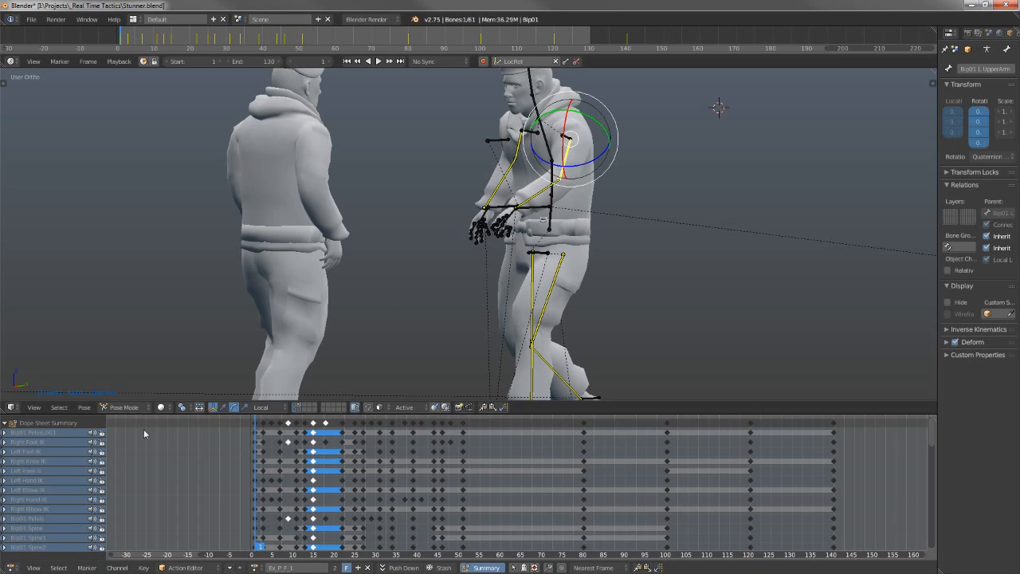
Set the lower area to the Dope Sheet in Action Editor mode and look at its action list.
{"action": "left_click", "coordinate": [12, 568]}
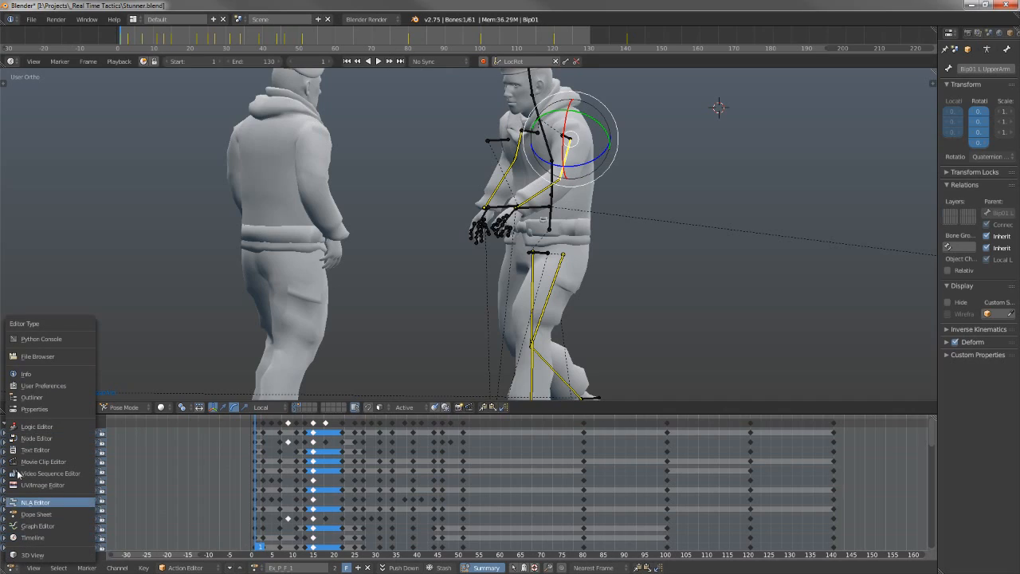
{"action": "left_click", "coordinate": [43, 522]}
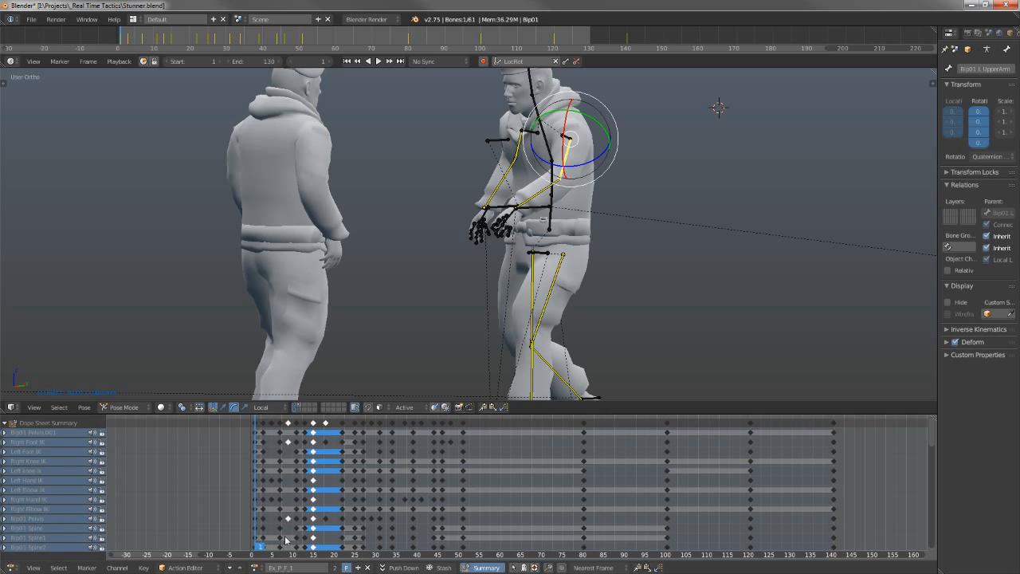
{"action": "left_click", "coordinate": [169, 568]}
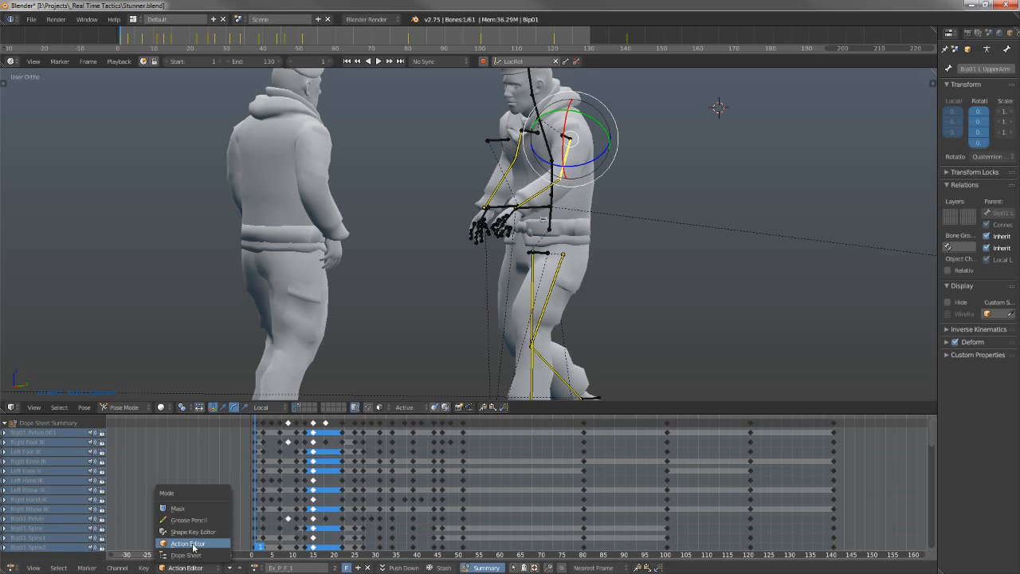
{"action": "left_click", "coordinate": [193, 545]}
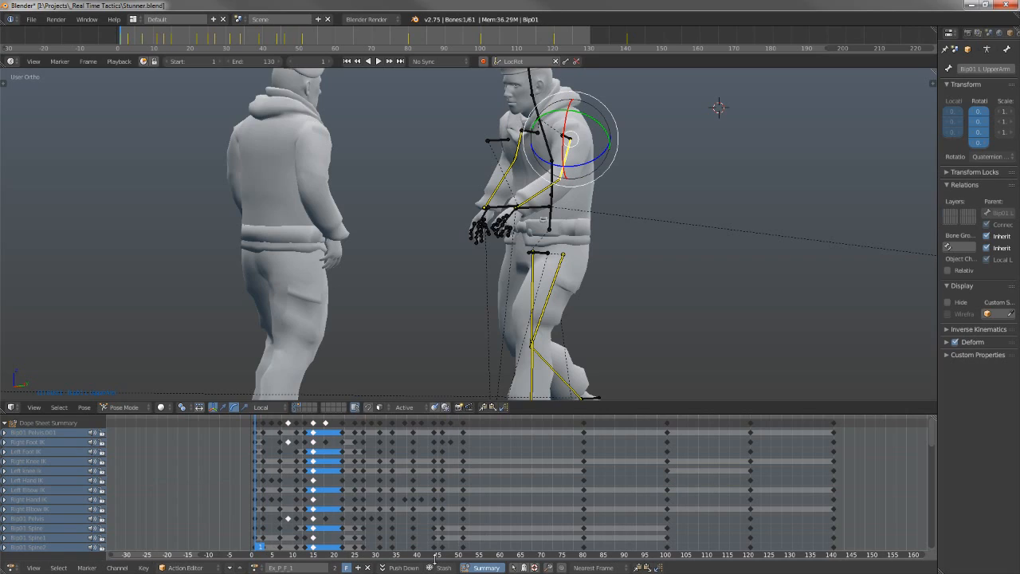
{"action": "left_click", "coordinate": [255, 568]}
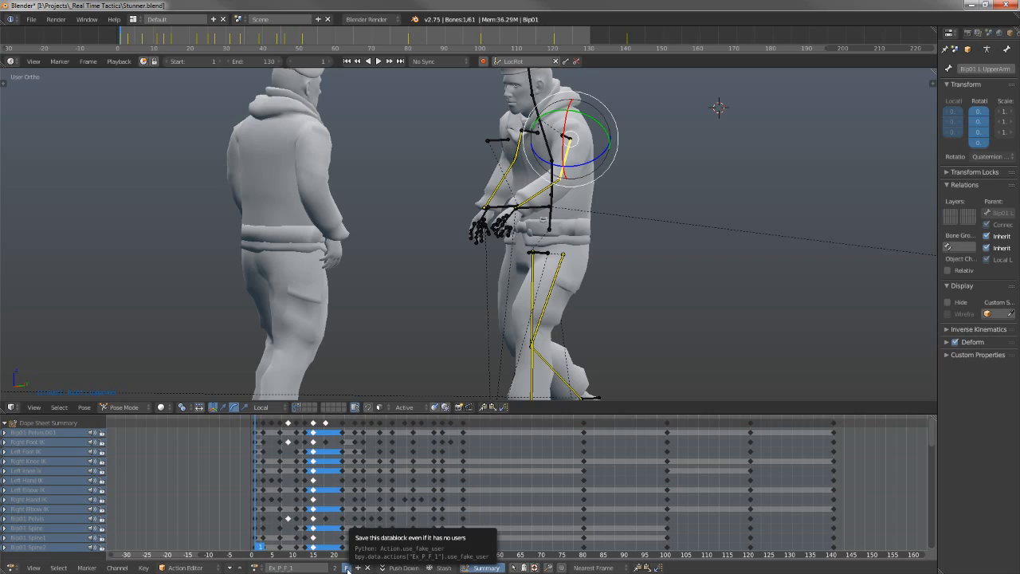
{"action": "left_click", "coordinate": [255, 567]}
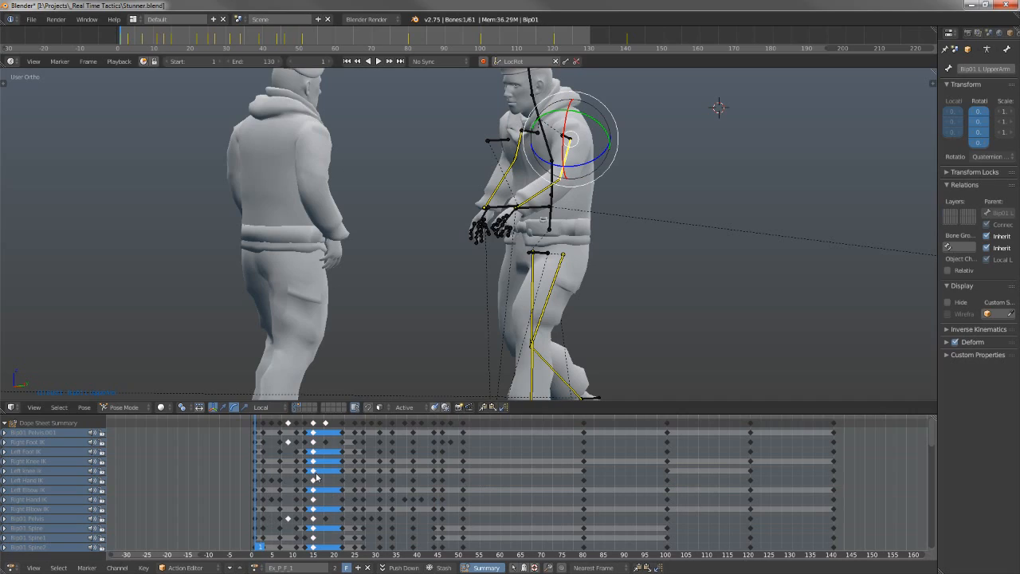
Move the left hand and right hand IK bones of the attacker outward at frame 1.
{"action": "mouse_move", "coordinate": [257, 496]}
{"action": "left_mouse_down"}
{"action": "mouse_move", "coordinate": [306, 488]}
{"action": "mouse_move", "coordinate": [257, 491]}
{"action": "left_mouse_up"}
{"action": "middle_click_drag", "start_coordinate": [488, 186], "coordinate": [517, 214]}
{"action": "right_click", "coordinate": [515, 213]}
{"action": "key", "text": "g"}
{"action": "left_click", "coordinate": [634, 212]}
{"action": "right_click", "coordinate": [474, 139]}
{"action": "key", "text": "g"}
{"action": "left_click", "coordinate": [434, 118]}
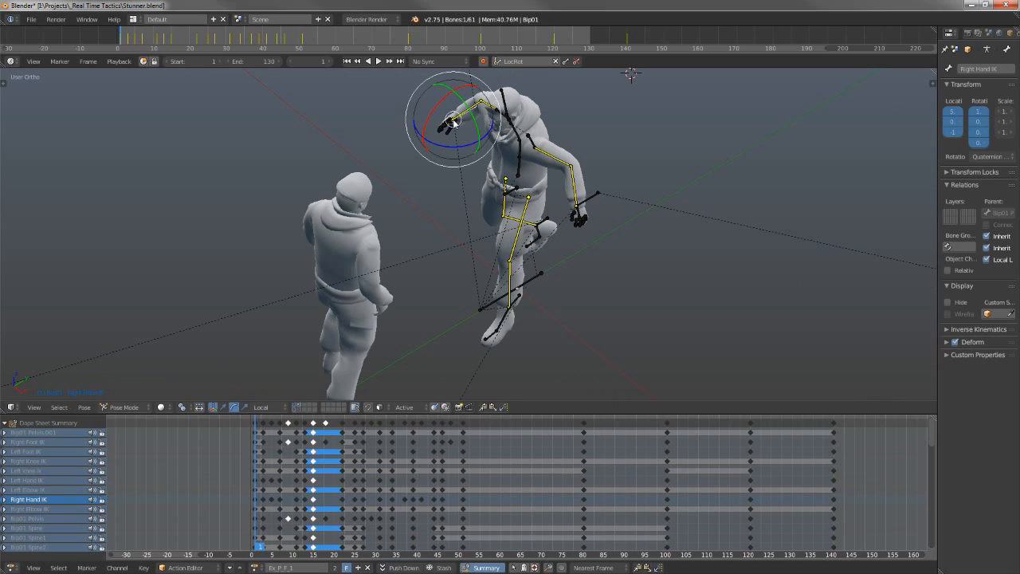
{"action": "middle_click_drag", "start_coordinate": [435, 118], "coordinate": [394, 365]}
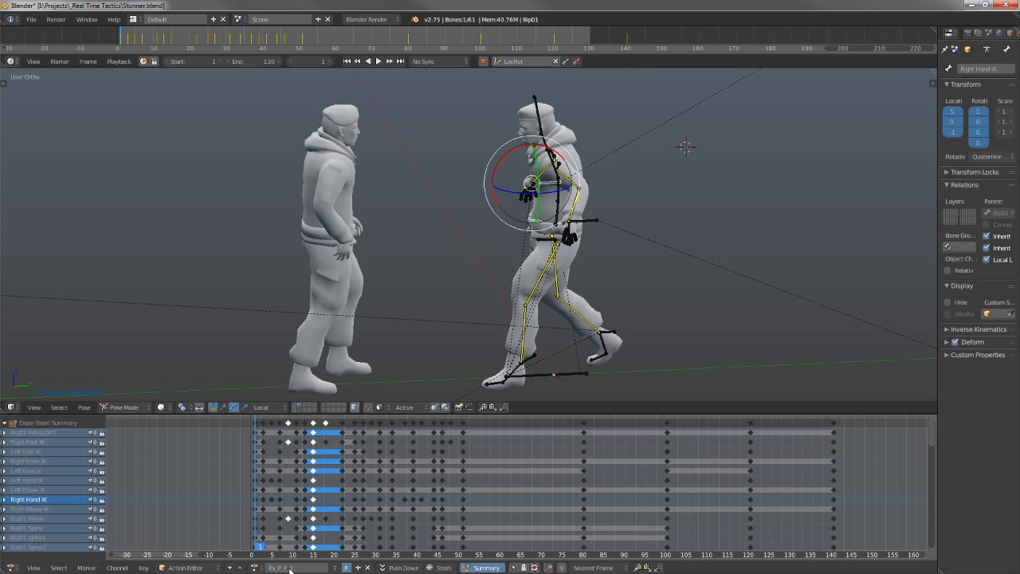
Assign the Idle action to the attacker's armature and go to frame 0 to inspect its pose.
{"action": "left_click", "coordinate": [255, 568]}
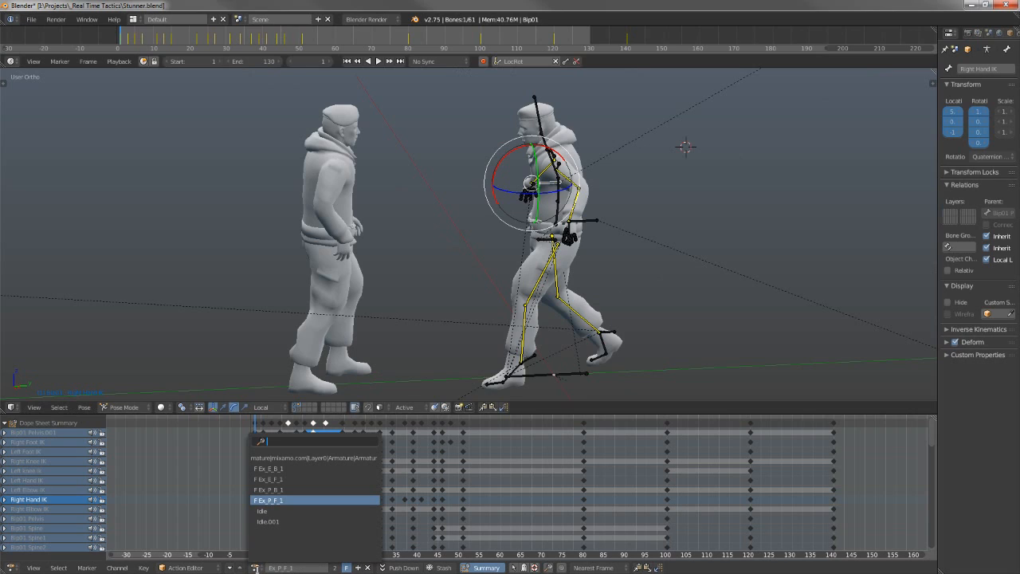
{"action": "left_click", "coordinate": [271, 511]}
{"action": "middle_click_drag", "start_coordinate": [485, 318], "coordinate": [606, 152]}
{"action": "mouse_move", "coordinate": [257, 547]}
{"action": "left_mouse_down"}
{"action": "mouse_move", "coordinate": [311, 547]}
{"action": "mouse_move", "coordinate": [251, 545]}
{"action": "left_mouse_up"}
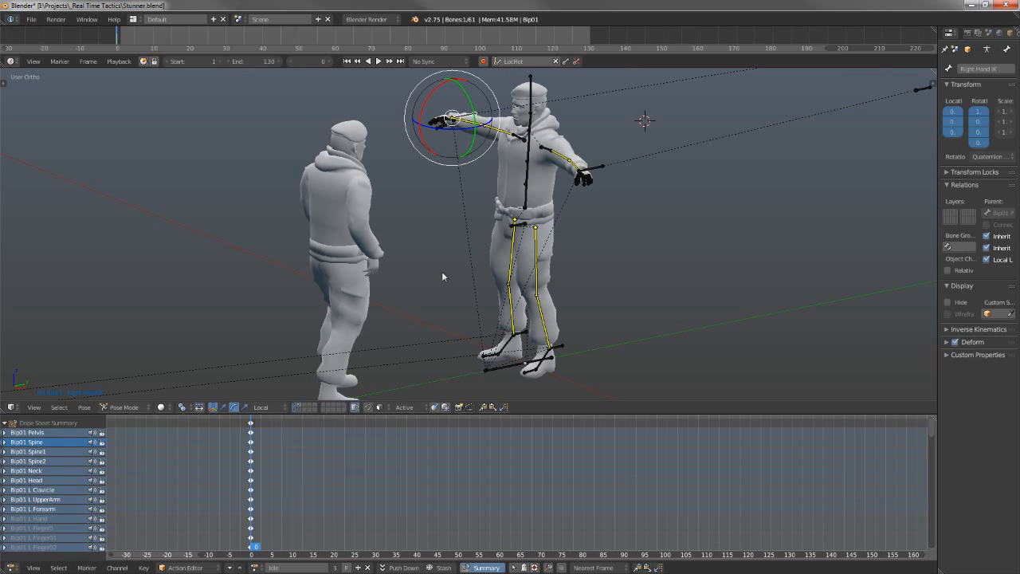
{"action": "middle_click_drag", "start_coordinate": [608, 214], "coordinate": [566, 269]}
{"action": "scroll", "coordinate": [469, 254], "scroll_direction": "up", "scroll_amount": 2}
{"action": "middle_click_drag", "start_coordinate": [471, 255], "coordinate": [483, 172], "text": "shift"}
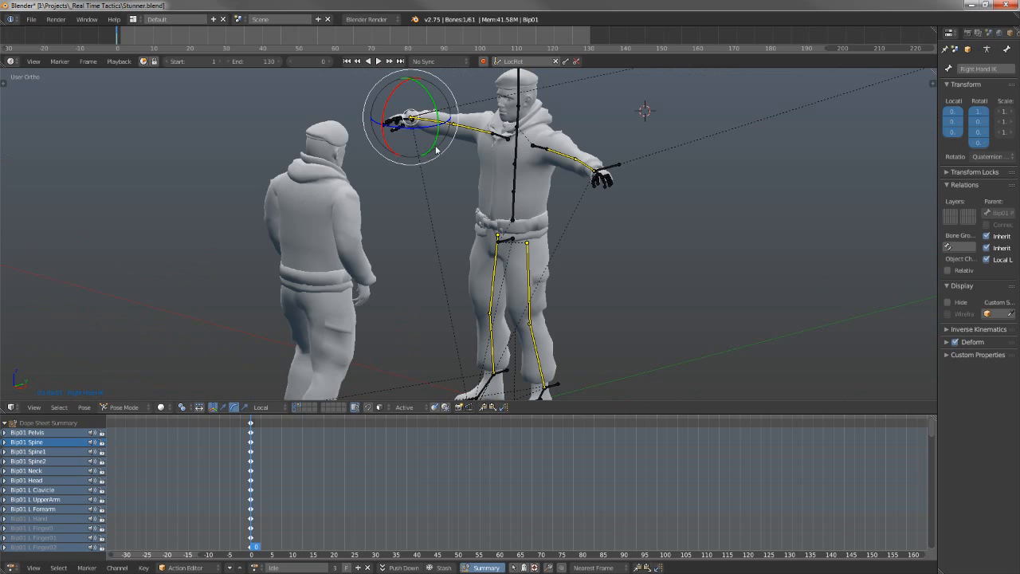
{"action": "middle_click_drag", "start_coordinate": [496, 264], "coordinate": [546, 151]}
{"action": "scroll", "coordinate": [493, 251], "scroll_direction": "down", "scroll_amount": 2}
{"action": "scroll", "coordinate": [502, 246], "scroll_direction": "up", "scroll_amount": 2}
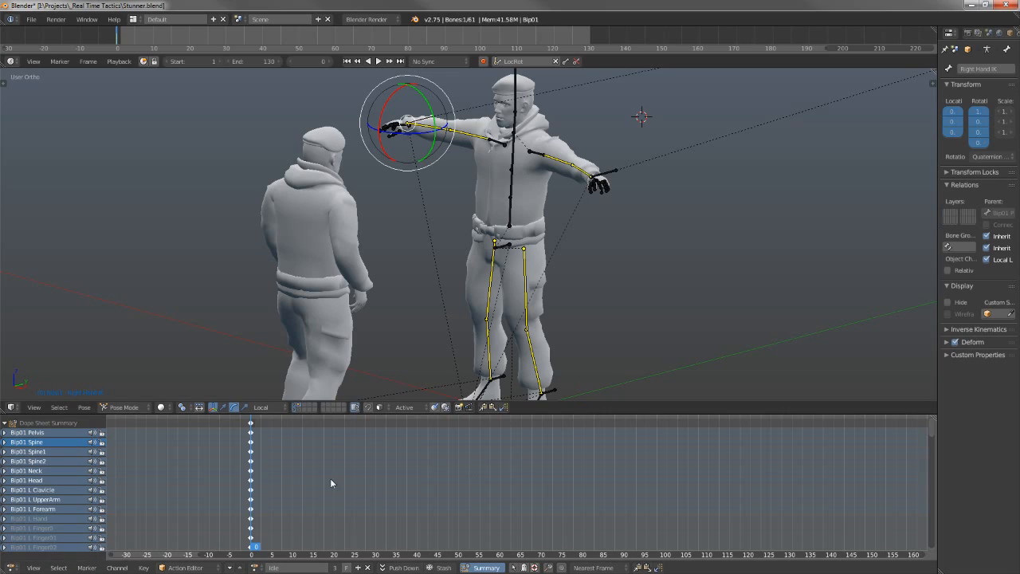
At frame 4, create a new action from Idle, give it a fake user and name it test.
{"action": "left_click_drag", "start_coordinate": [249, 452], "coordinate": [269, 460]}
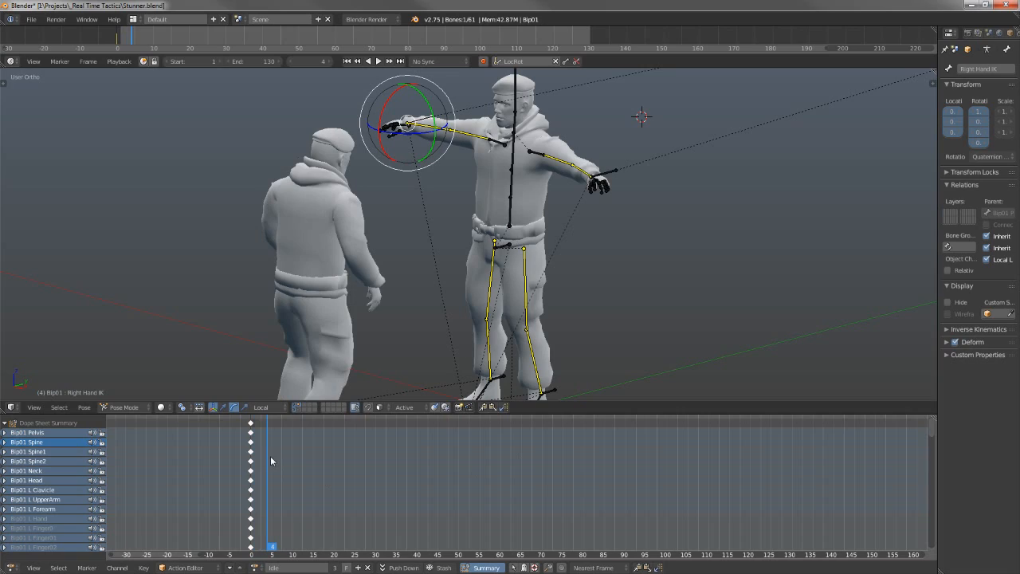
{"action": "left_click", "coordinate": [358, 568]}
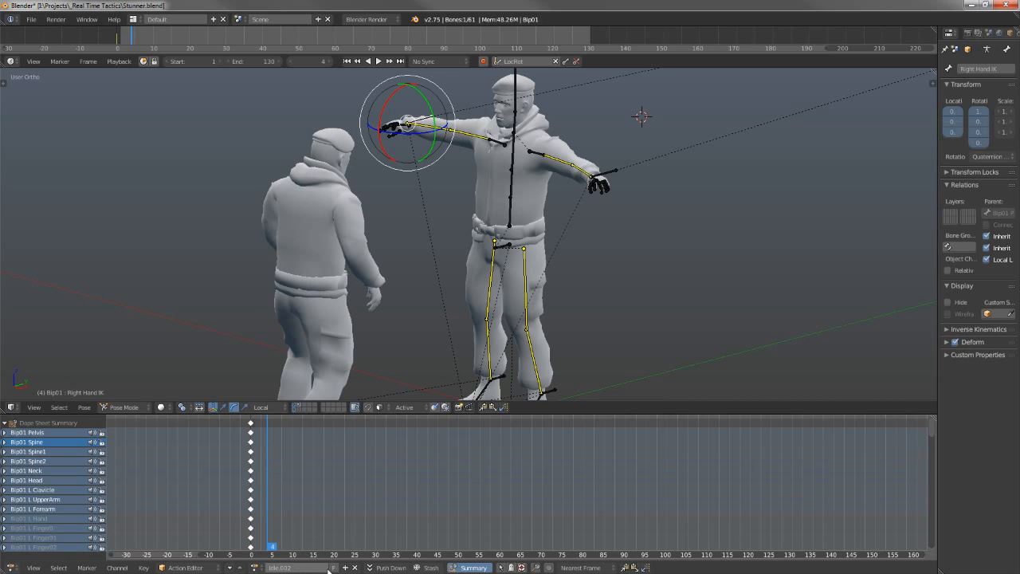
{"action": "left_click", "coordinate": [334, 569]}
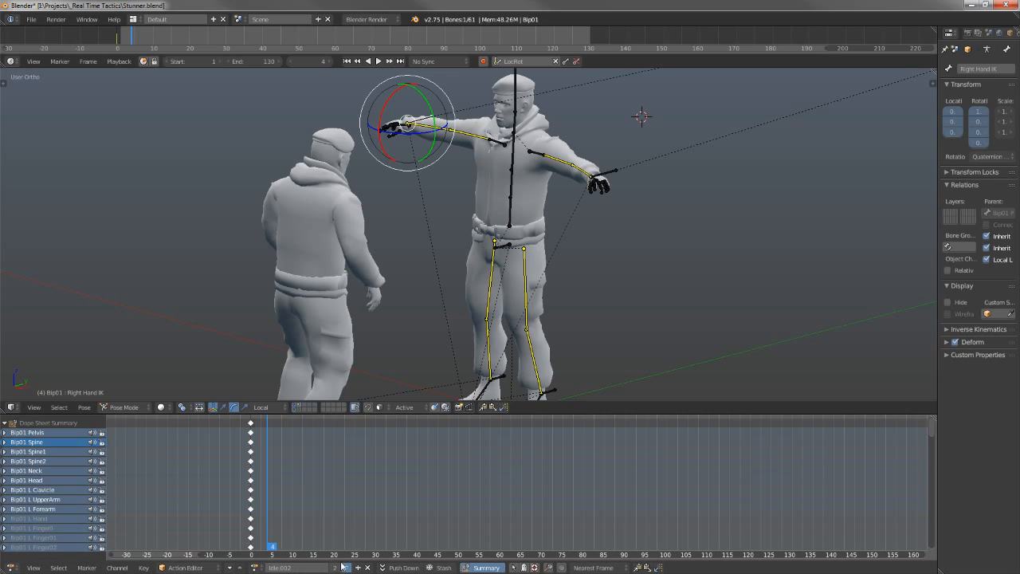
{"action": "left_click", "coordinate": [298, 568]}
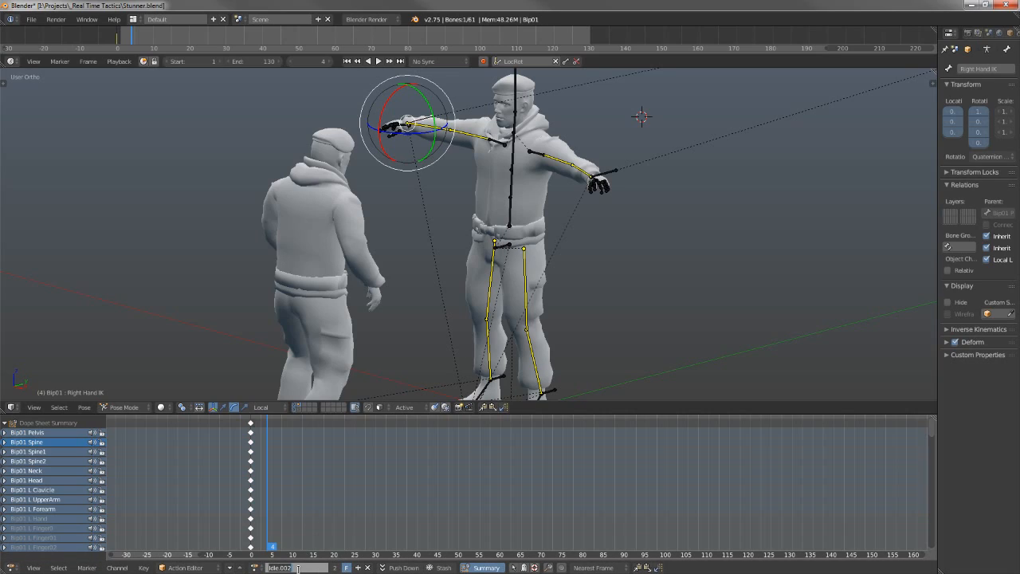
{"action": "type", "text": "test"}
{"action": "key", "text": "Return"}
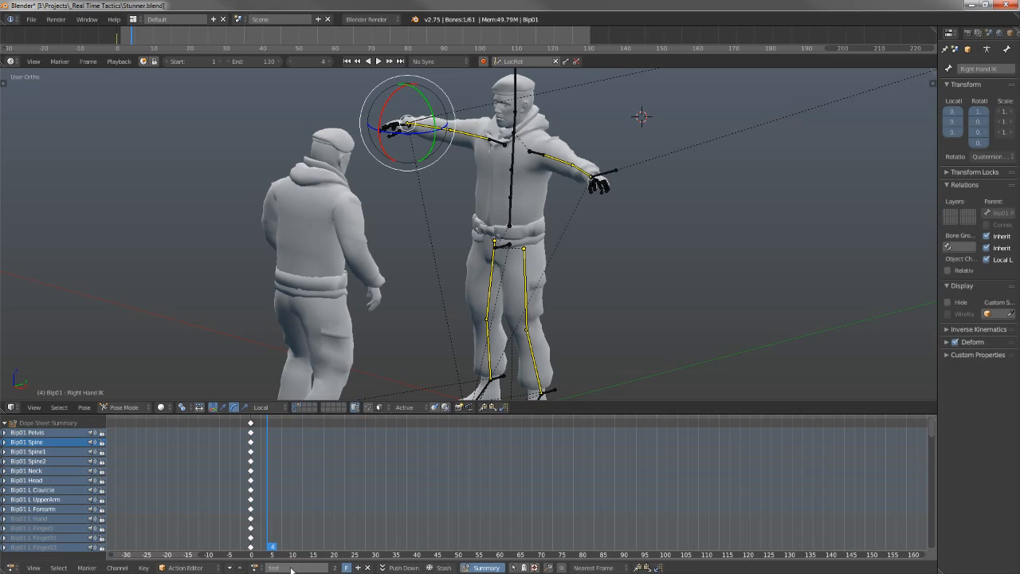
Go to frame 0 in the test action, select its column of keyframes and deselect all bones.
{"action": "left_click_drag", "start_coordinate": [295, 478], "coordinate": [250, 482]}
{"action": "right_click", "coordinate": [251, 482], "text": "alt"}
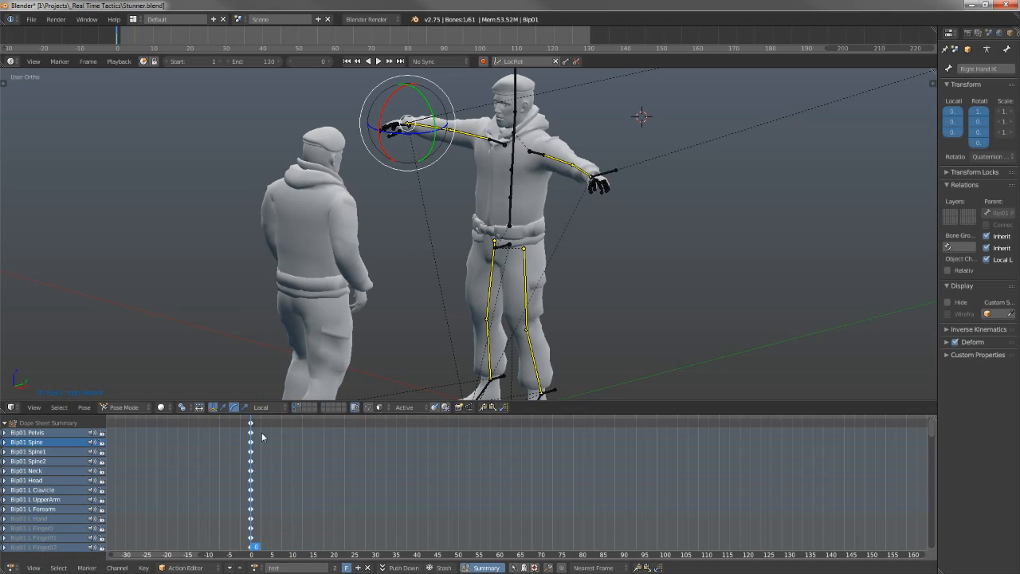
{"action": "key", "text": "a"}
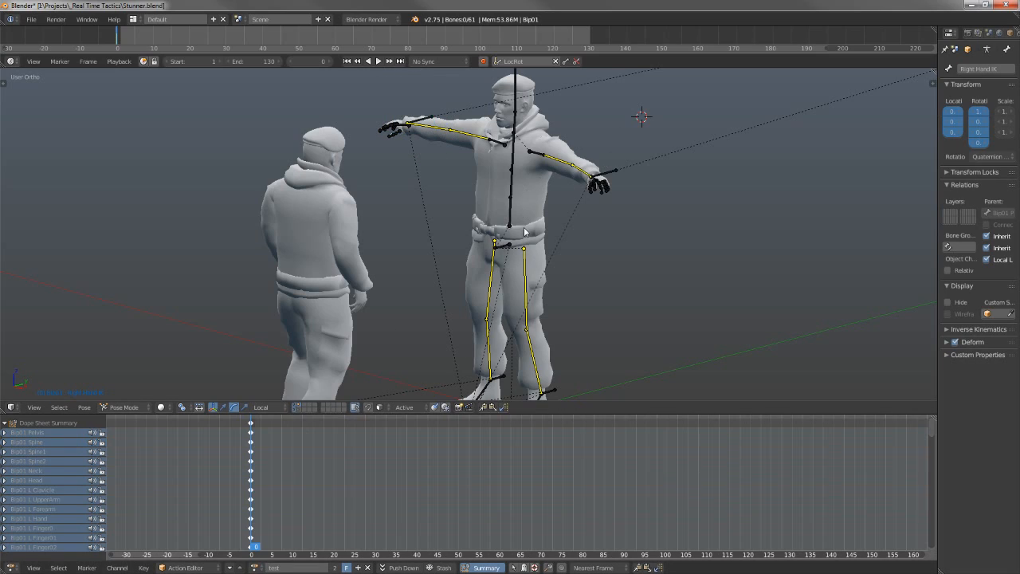
{"action": "scroll", "coordinate": [262, 450], "scroll_direction": "left", "scroll_amount": 2, "text": "ctrl"}
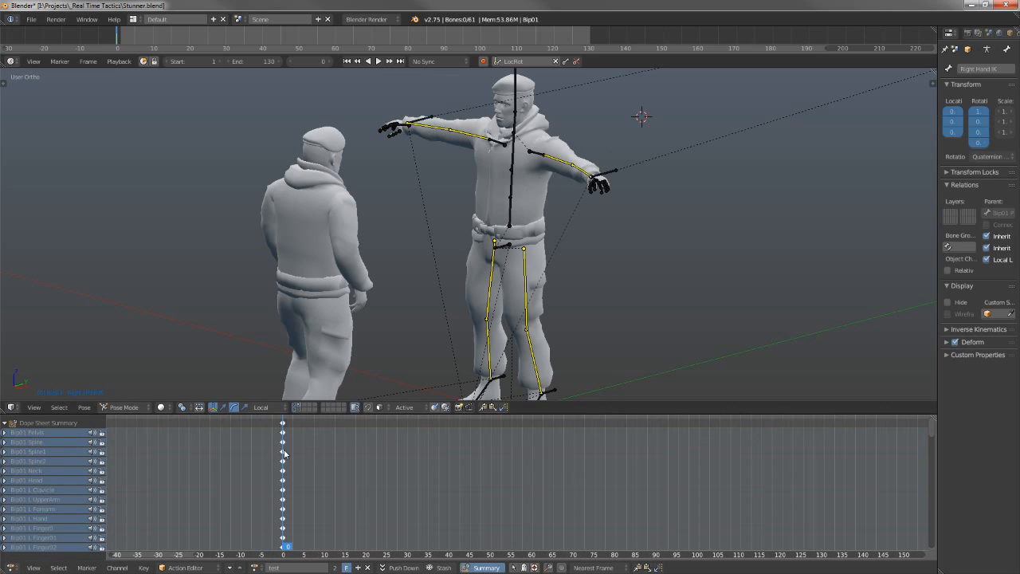
{"action": "middle_click_drag", "start_coordinate": [324, 456], "coordinate": [342, 495]}
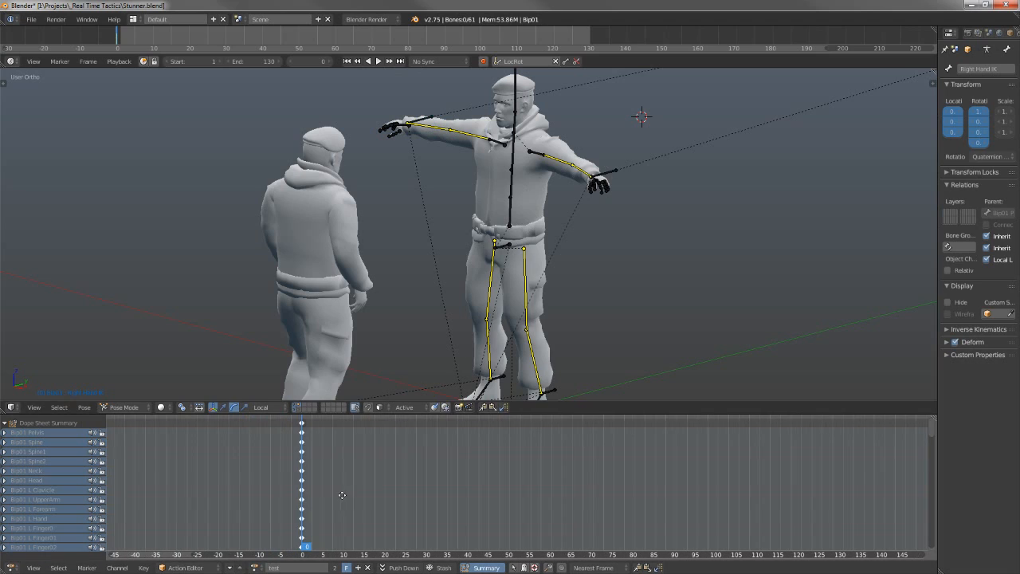
{"action": "mouse_move", "coordinate": [322, 436]}
{"action": "middle_mouse_down"}
{"action": "mouse_move", "coordinate": [324, 382]}
{"action": "mouse_move", "coordinate": [342, 326]}
{"action": "middle_mouse_up"}
{"action": "scroll", "coordinate": [23, 472], "scroll_direction": "down", "scroll_amount": 3}
{"action": "middle_click_drag", "start_coordinate": [252, 519], "coordinate": [260, 547]}
{"action": "middle_click_drag", "start_coordinate": [338, 469], "coordinate": [354, 541]}
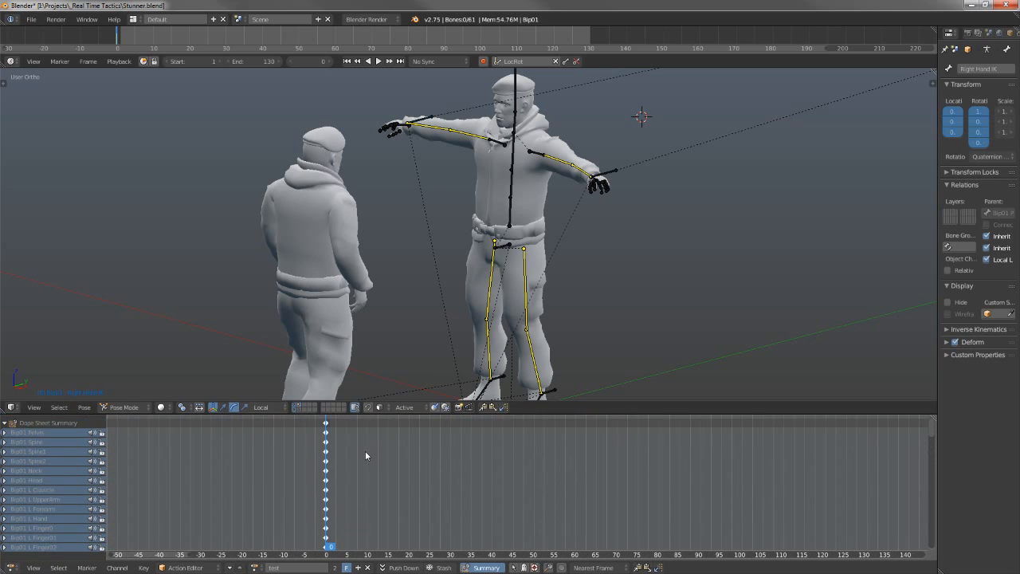
Delete the test action's keyframes for all of the attacker's bones and return to frame 0.
{"action": "key", "text": "a"}
{"action": "key", "text": "a"}
{"action": "key", "text": "a"}
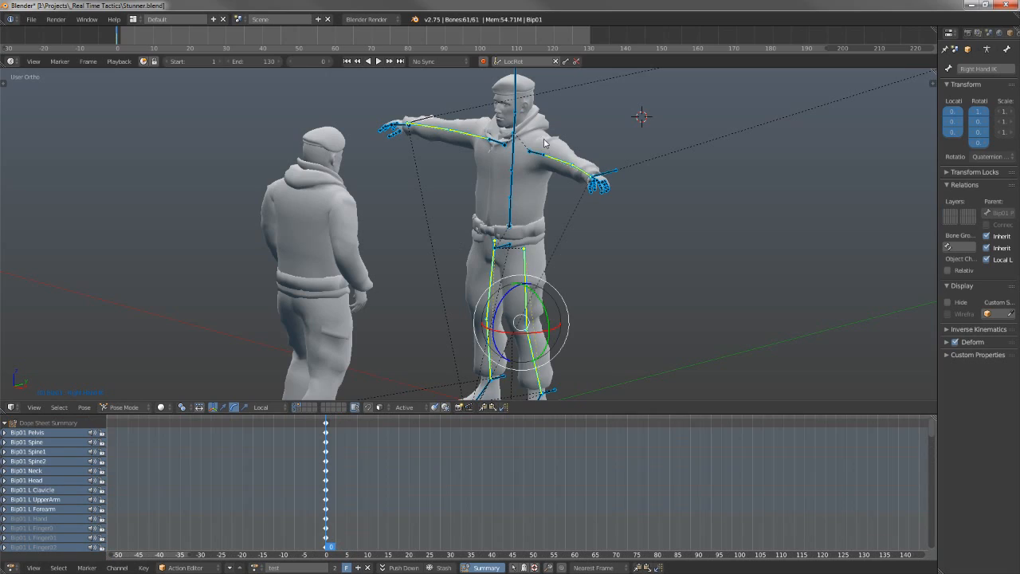
{"action": "key", "text": "x"}
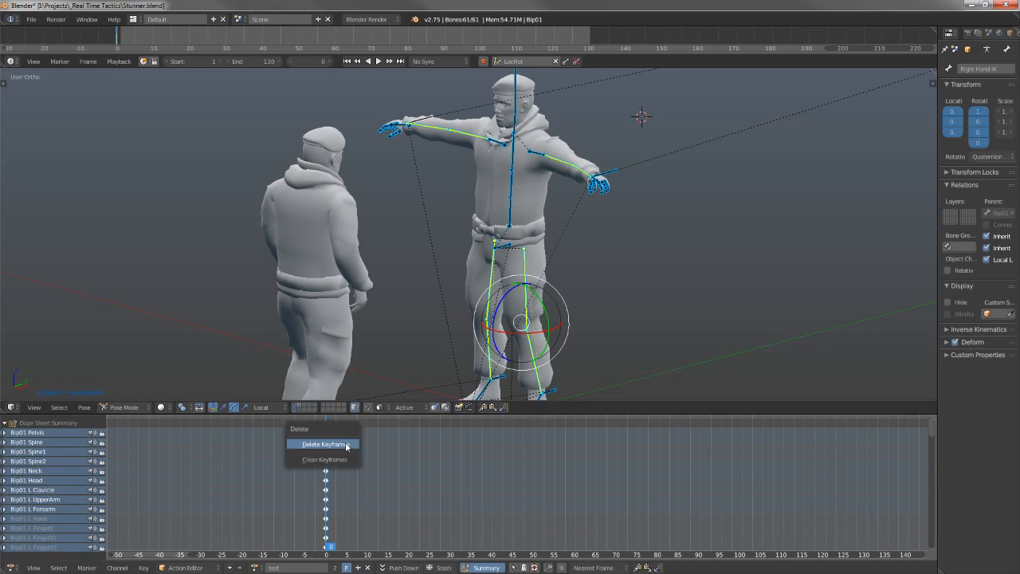
{"action": "left_click", "coordinate": [451, 444]}
{"action": "scroll", "coordinate": [358, 449], "scroll_direction": "right", "scroll_amount": 1, "text": "ctrl"}
{"action": "key", "text": "x"}
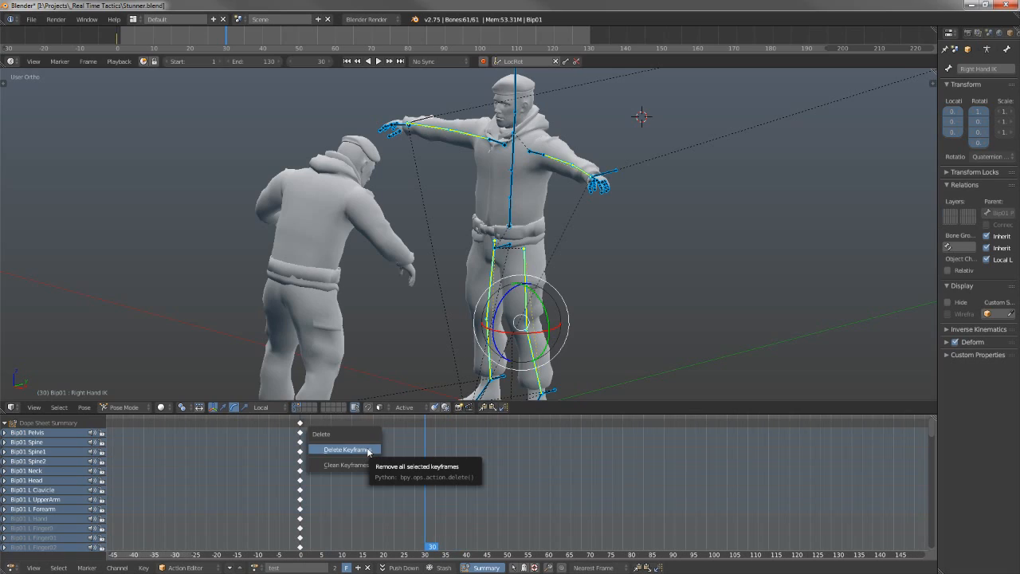
{"action": "left_click", "coordinate": [330, 449]}
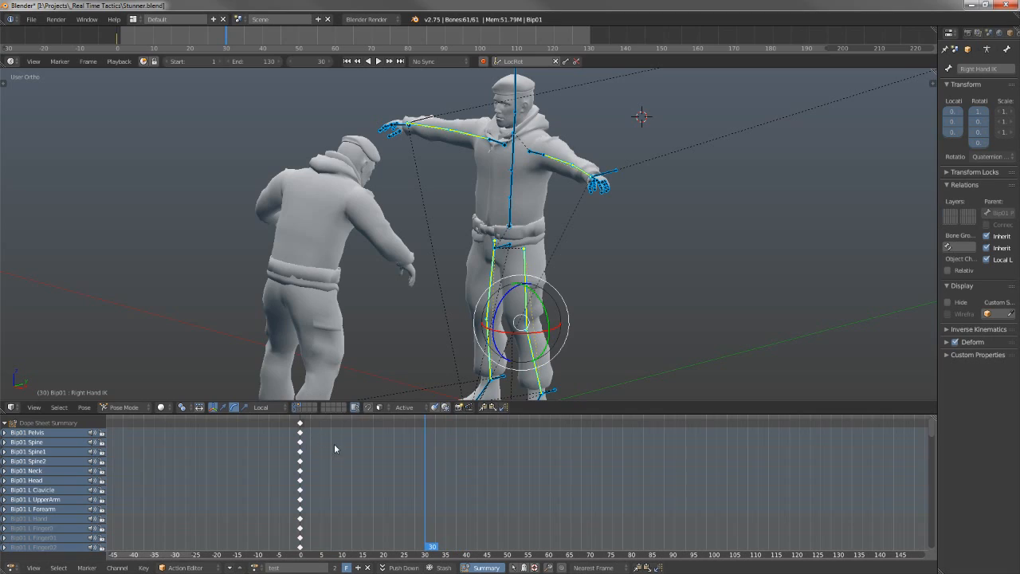
{"action": "key", "text": "x"}
{"action": "left_click", "coordinate": [363, 444]}
{"action": "left_click_drag", "start_coordinate": [373, 479], "coordinate": [301, 482]}
Move the attacker's left hand and right hand IK bones inward to hold both hands in front of the chest.
{"action": "right_click", "coordinate": [604, 180]}
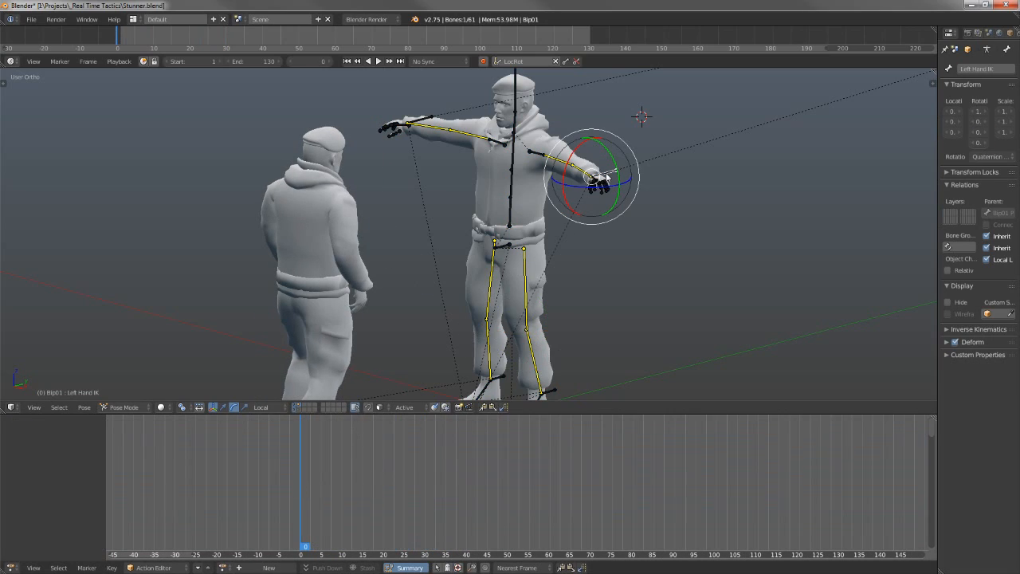
{"action": "key", "text": "KP_1"}
{"action": "key", "text": "KP_3"}
{"action": "key", "text": "g"}
{"action": "left_click", "coordinate": [602, 228]}
{"action": "middle_click_drag", "start_coordinate": [602, 228], "coordinate": [691, 223]}
{"action": "key", "text": "g"}
{"action": "left_click", "coordinate": [730, 225]}
{"action": "right_click", "coordinate": [339, 121]}
{"action": "key", "text": "g"}
{"action": "left_click", "coordinate": [497, 224]}
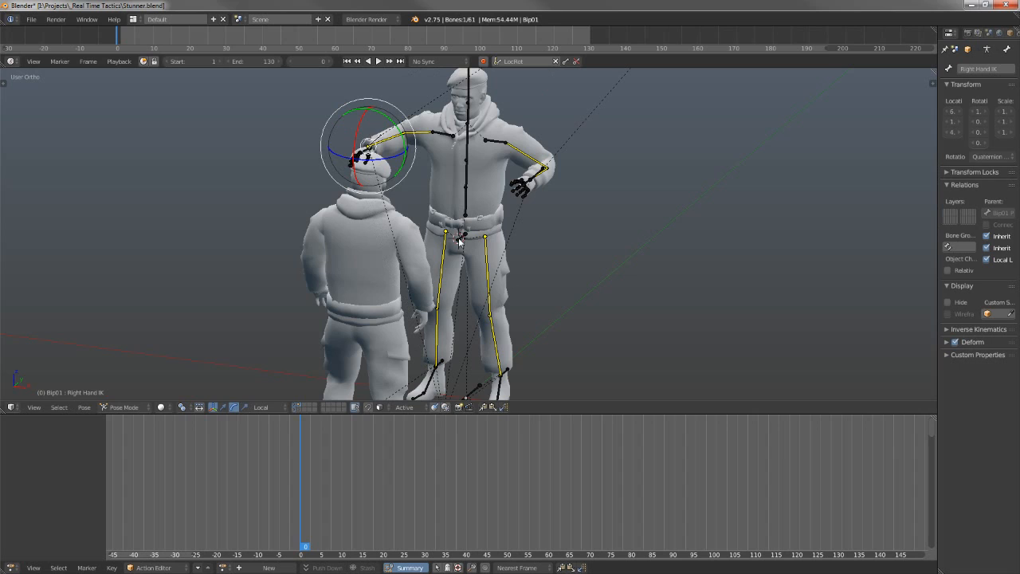
Lower the attacker's pelvis bone and shift it slightly toward the opponent, bending the knees.
{"action": "right_click", "coordinate": [459, 242]}
{"action": "key", "text": "KP_4"}
{"action": "key", "text": "KP_3"}
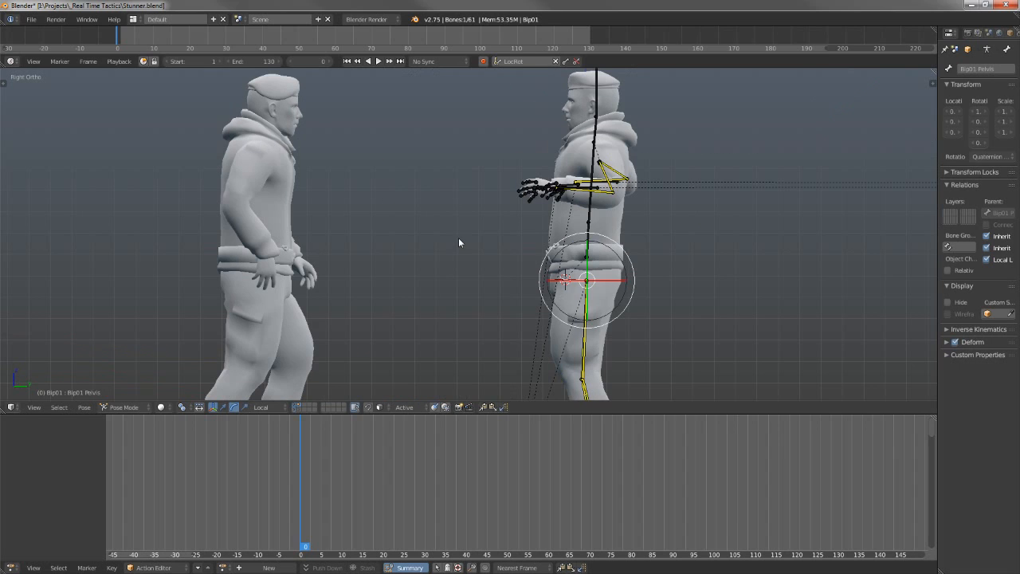
{"action": "key", "text": "g"}
{"action": "left_click", "coordinate": [552, 209]}
Lower the left hand IK bone to waist height and extend the right hand IK bone toward the opponent.
{"action": "right_click", "coordinate": [566, 190]}
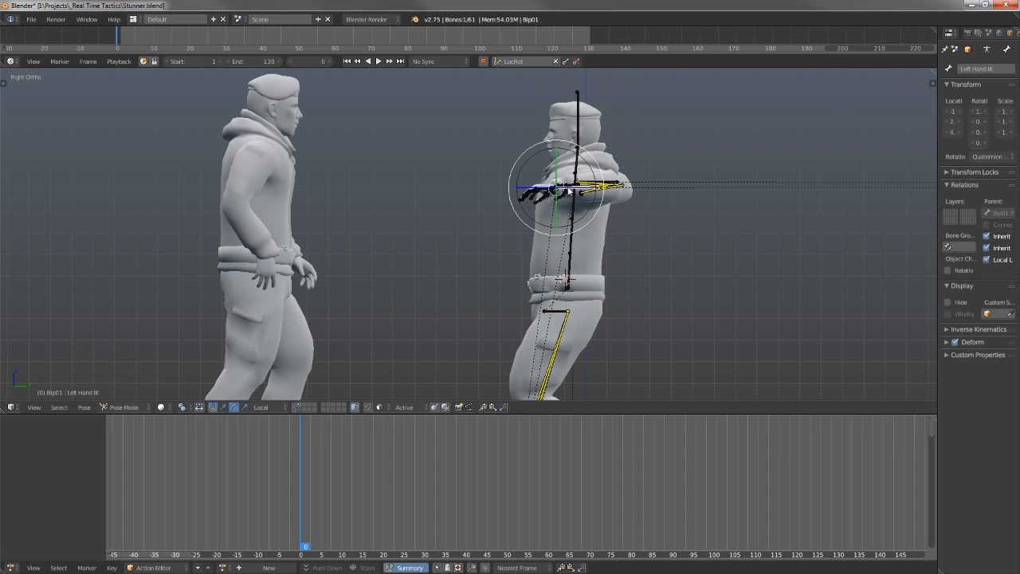
{"action": "key", "text": "g"}
{"action": "left_click", "coordinate": [568, 249]}
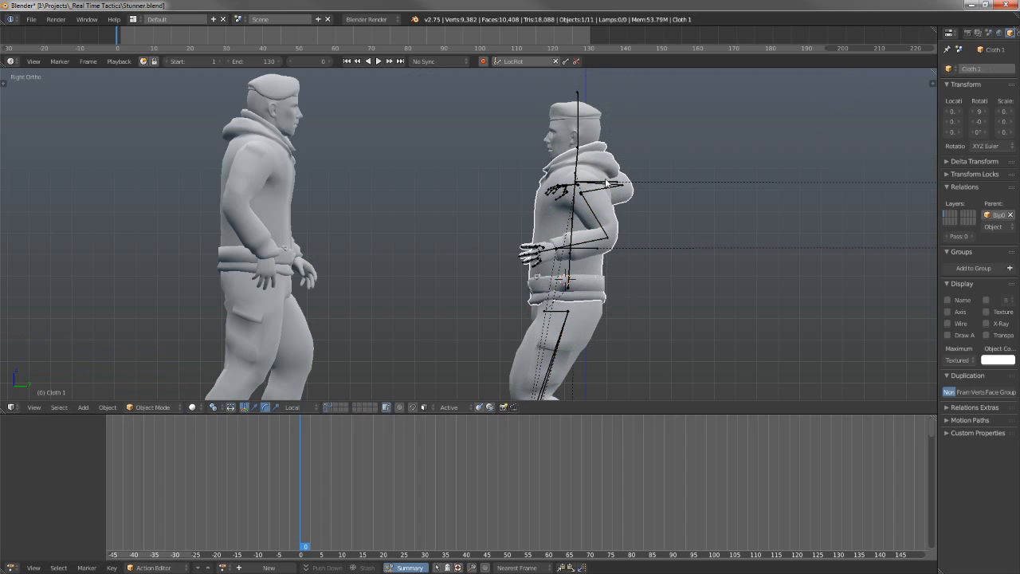
{"action": "right_click", "coordinate": [612, 185]}
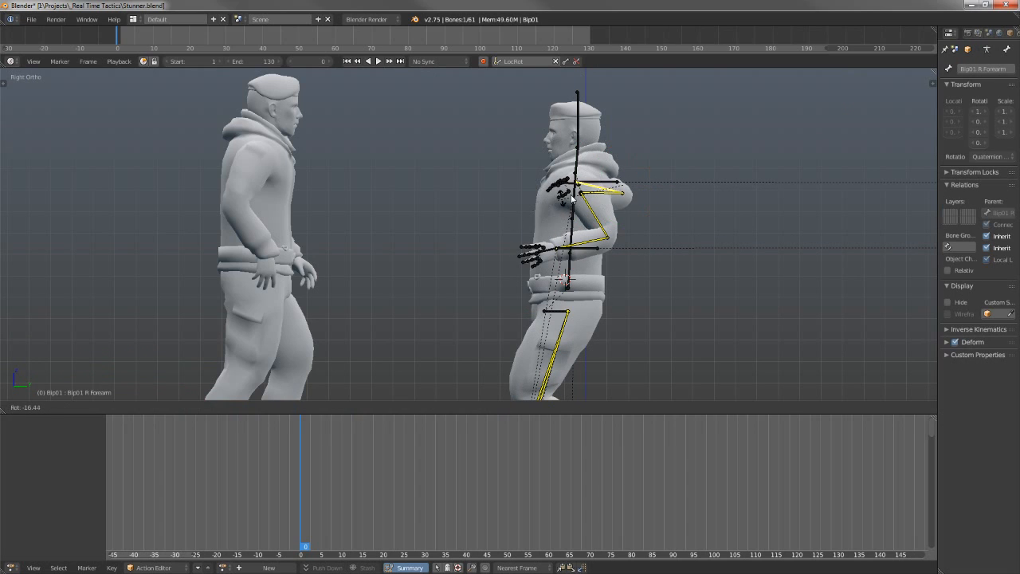
{"action": "right_click", "coordinate": [612, 185]}
{"action": "key", "text": "g"}
{"action": "left_click", "coordinate": [503, 210]}
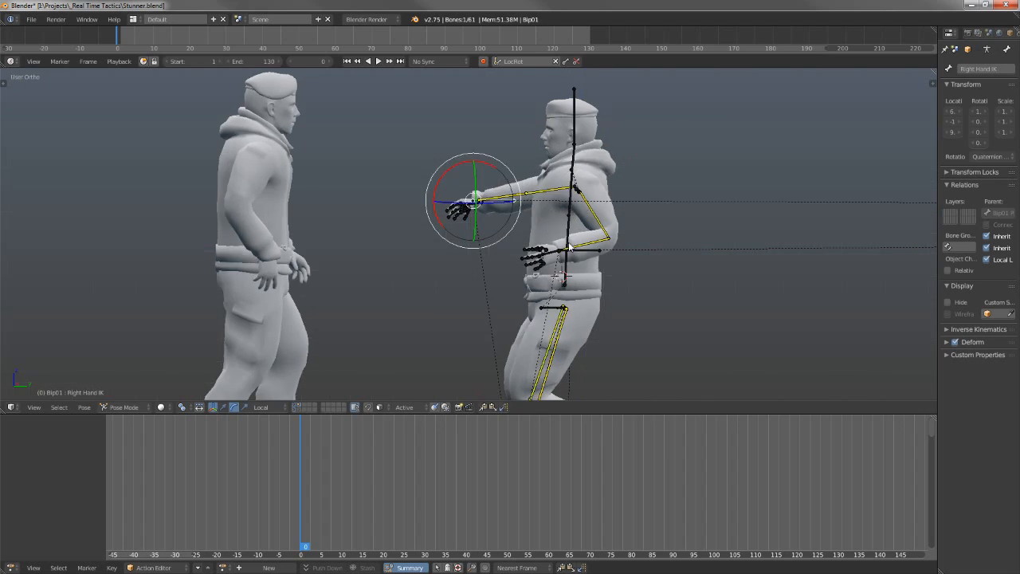
Rotate the attacker's Bip01 Spine and Bip01 Spine1 bones to turn and lean the torso.
{"action": "middle_click_drag", "start_coordinate": [502, 210], "coordinate": [499, 185]}
{"action": "right_click", "coordinate": [498, 184]}
{"action": "key", "text": "r"}
{"action": "key", "text": "r"}
{"action": "left_click", "coordinate": [503, 194]}
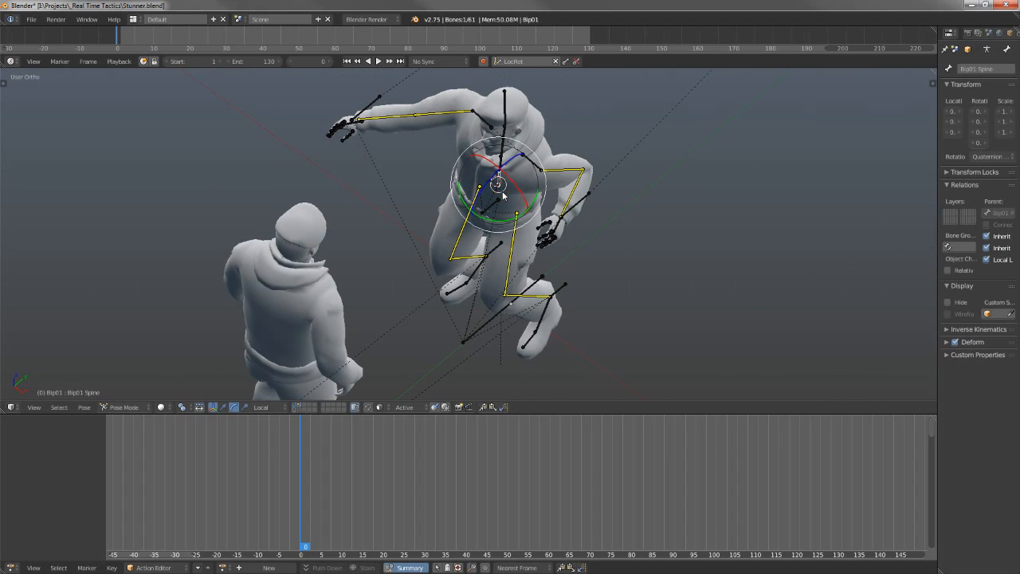
{"action": "right_click", "coordinate": [499, 169]}
{"action": "key", "text": "r"}
{"action": "key", "text": "r"}
{"action": "left_click", "coordinate": [482, 153]}
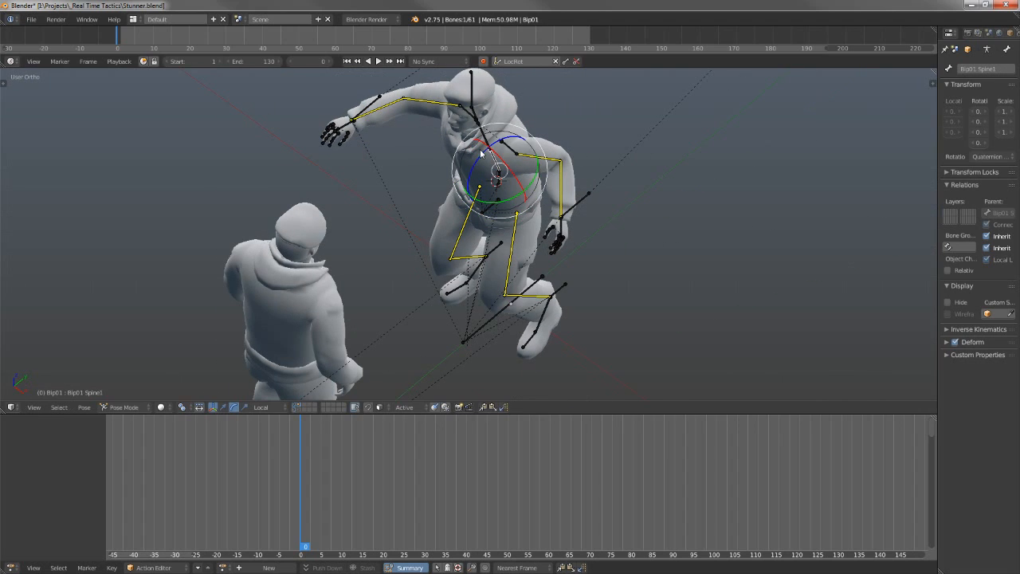
{"action": "key", "text": "r"}
{"action": "key", "text": "r"}
{"action": "left_click", "coordinate": [476, 144]}
Shift the pelvis slightly and lift the left foot IK bone off the ground to the side.
{"action": "right_click", "coordinate": [492, 204]}
{"action": "key", "text": "g"}
{"action": "left_click", "coordinate": [497, 200]}
{"action": "right_click", "coordinate": [557, 296]}
{"action": "key", "text": "KP_1"}
{"action": "key", "text": "g"}
{"action": "left_click", "coordinate": [618, 227]}
Tilt the pelvis bone sideways and raise it slightly over the standing leg.
{"action": "middle_click_drag", "start_coordinate": [618, 227], "coordinate": [511, 301]}
{"action": "right_click", "coordinate": [522, 298]}
{"action": "key", "text": "r"}
{"action": "left_click", "coordinate": [622, 344]}
{"action": "key", "text": "r"}
{"action": "right_click", "coordinate": [551, 142]}
{"action": "right_click", "coordinate": [520, 292]}
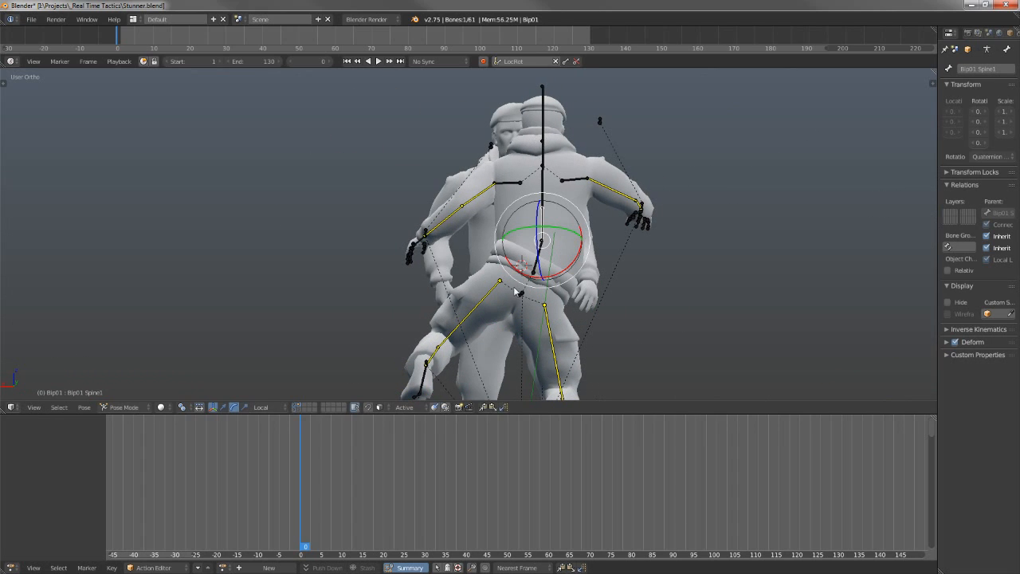
{"action": "key", "text": "g"}
{"action": "left_click", "coordinate": [520, 272]}
Raise the left foot IK bone further and rotate the Bip01 L Foot bone freely.
{"action": "right_click", "coordinate": [425, 365]}
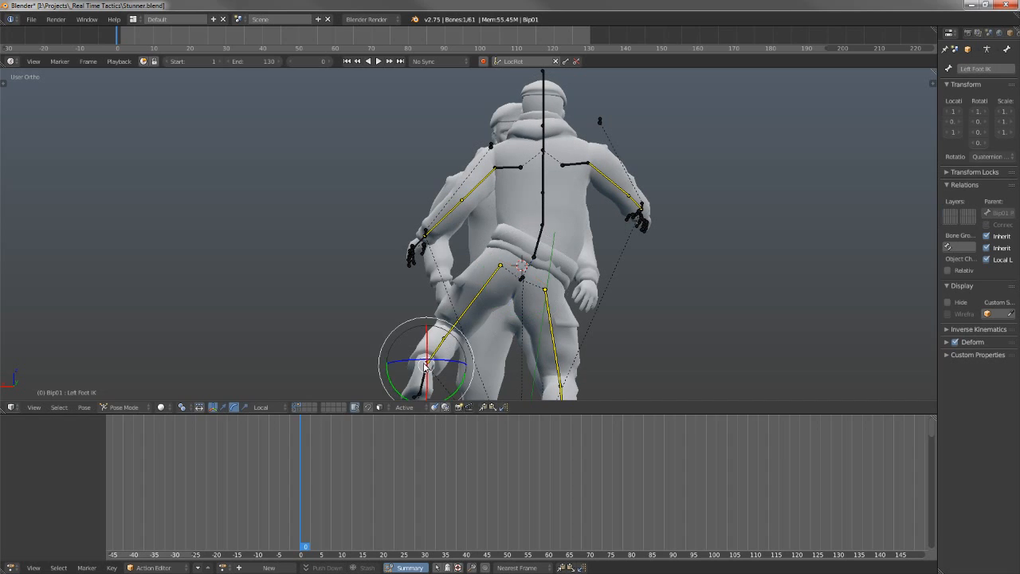
{"action": "key", "text": "g"}
{"action": "left_click", "coordinate": [430, 339]}
{"action": "right_click", "coordinate": [435, 330]}
{"action": "key", "text": "r"}
{"action": "key", "text": "r"}
{"action": "left_click", "coordinate": [476, 295]}
Rotate the Bip01 L Foot bone in top view and move the left foot IK bone back behind the body.
{"action": "scroll", "coordinate": [559, 324], "scroll_direction": "down", "scroll_amount": 2}
{"action": "middle_click_drag", "start_coordinate": [559, 327], "coordinate": [673, 327]}
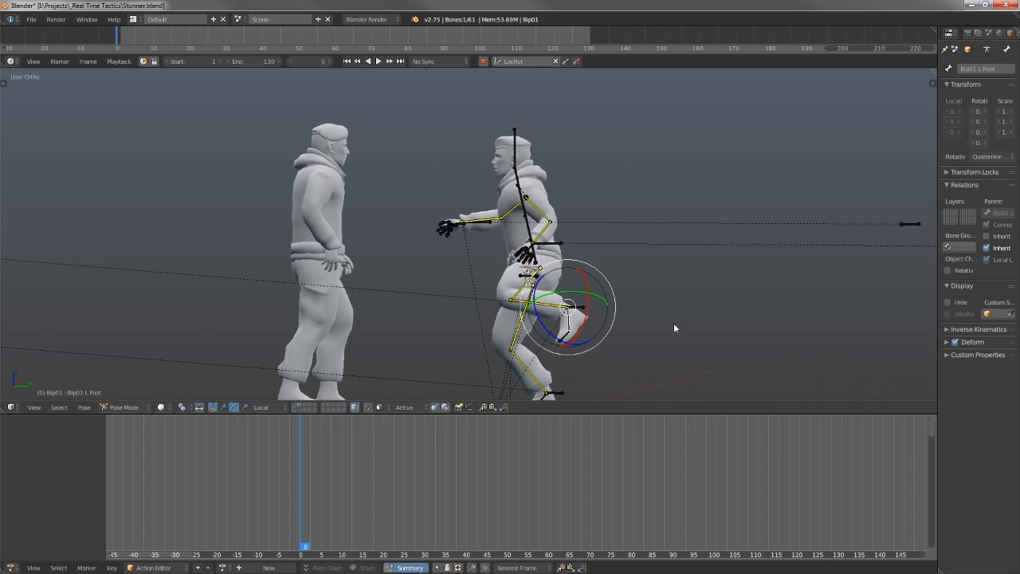
{"action": "key", "text": "KP_7"}
{"action": "key", "text": "r"}
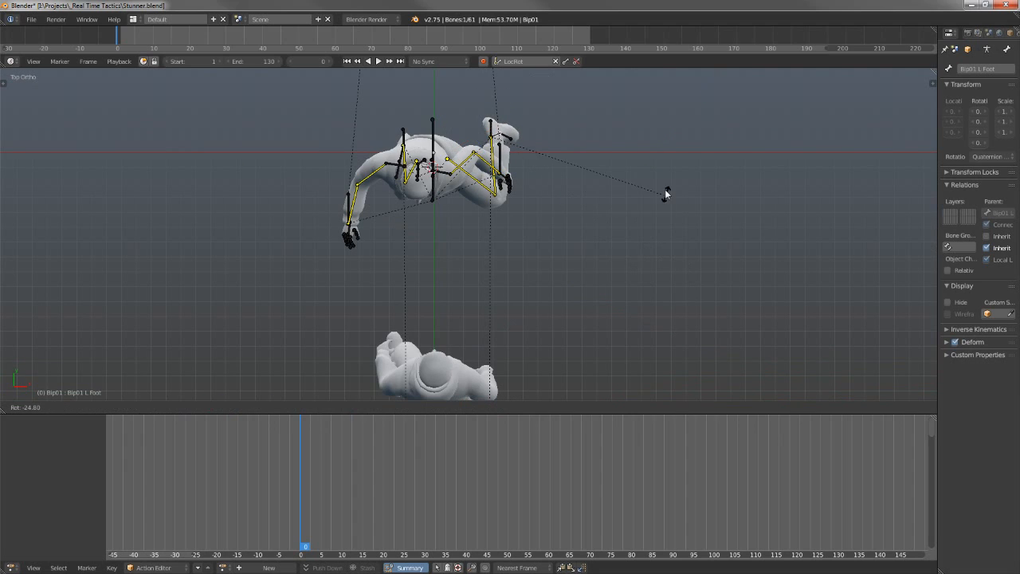
{"action": "left_click", "coordinate": [666, 193]}
{"action": "right_click", "coordinate": [492, 128]}
{"action": "key", "text": "g"}
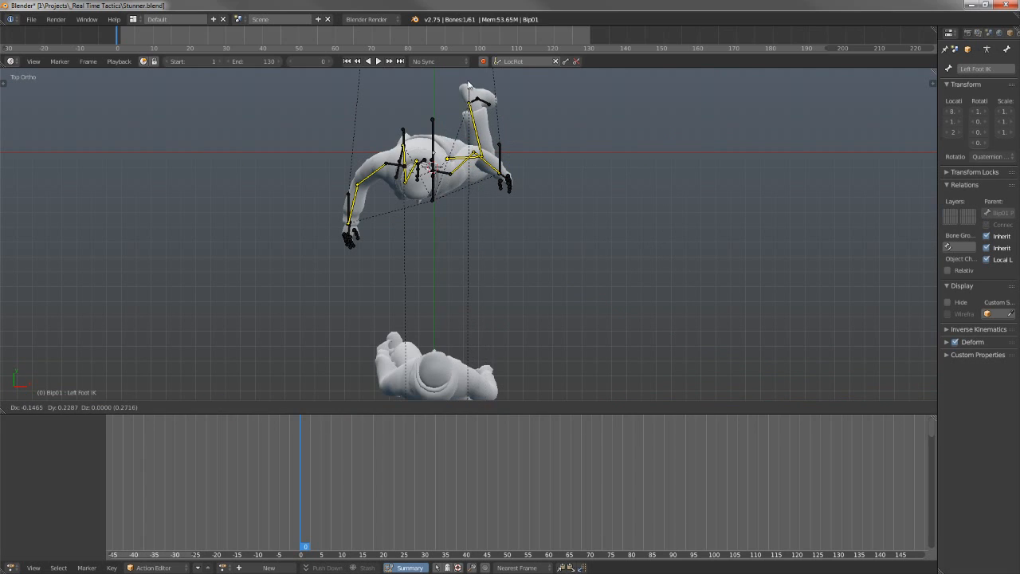
{"action": "left_click", "coordinate": [470, 90]}
Rotate the left foot IK bone in top view and reposition it behind the attacker's body.
{"action": "middle_click_drag", "start_coordinate": [555, 178], "coordinate": [598, 332], "text": "shift"}
{"action": "key", "text": "r"}
{"action": "left_click", "coordinate": [523, 189]}
{"action": "key", "text": "g"}
{"action": "left_click", "coordinate": [492, 234]}
{"action": "scroll", "coordinate": [538, 291], "scroll_direction": "down", "scroll_amount": 3}
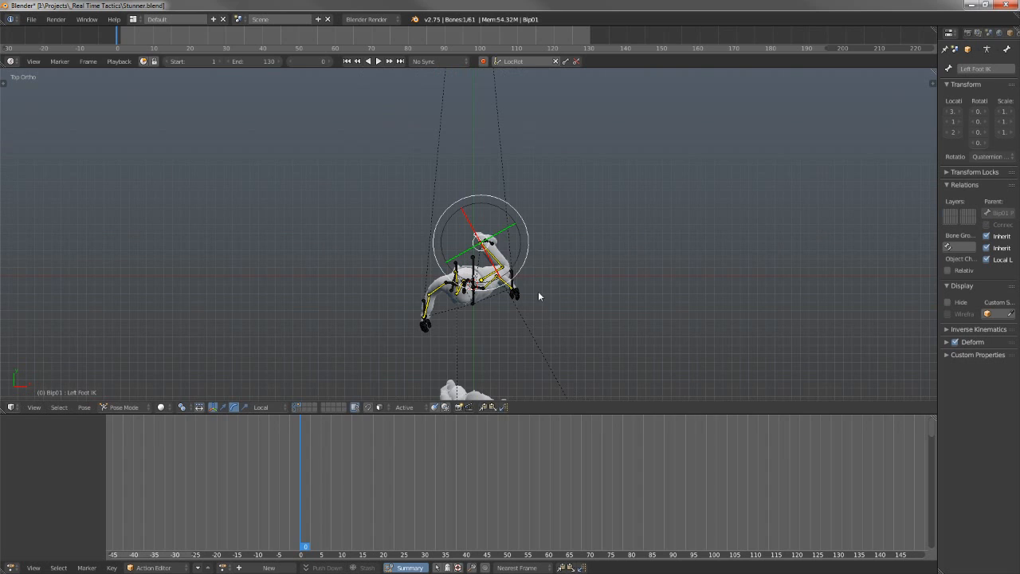
{"action": "key", "text": "r"}
{"action": "left_click", "coordinate": [558, 260]}
Examine the attacker's pose against the opponent from the front and the side.
{"action": "key", "text": "KP_1"}
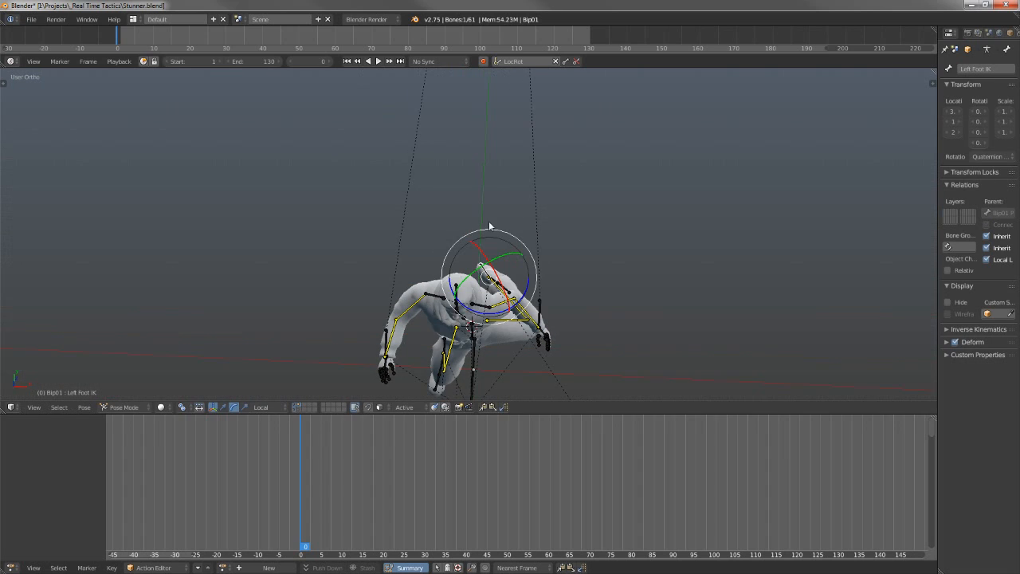
{"action": "middle_click_drag", "start_coordinate": [465, 205], "coordinate": [467, 241], "text": "shift"}
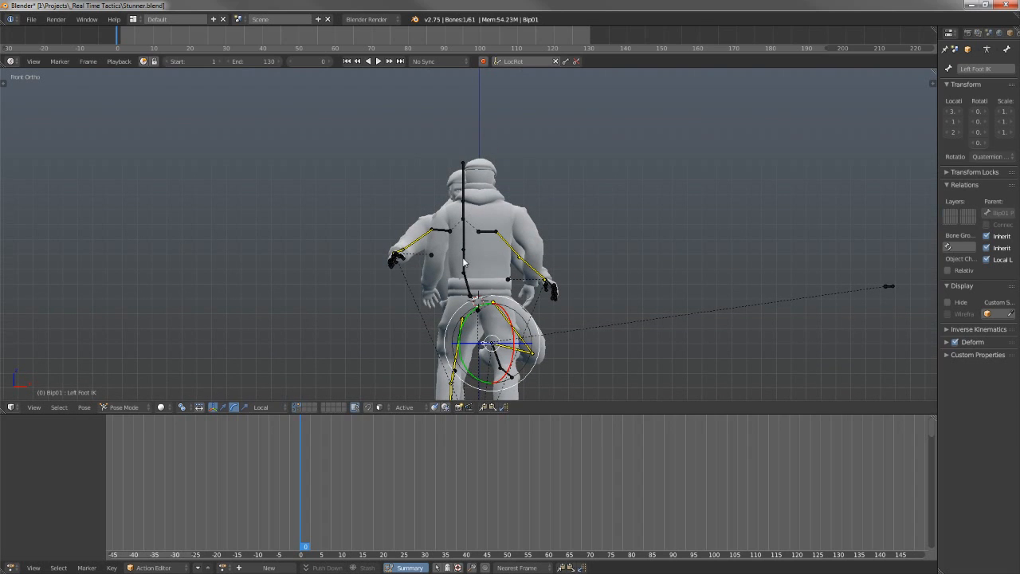
{"action": "right_click", "coordinate": [475, 236]}
{"action": "scroll", "coordinate": [545, 268], "scroll_direction": "down", "scroll_amount": 2}
{"action": "middle_click_drag", "start_coordinate": [545, 269], "coordinate": [447, 284]}
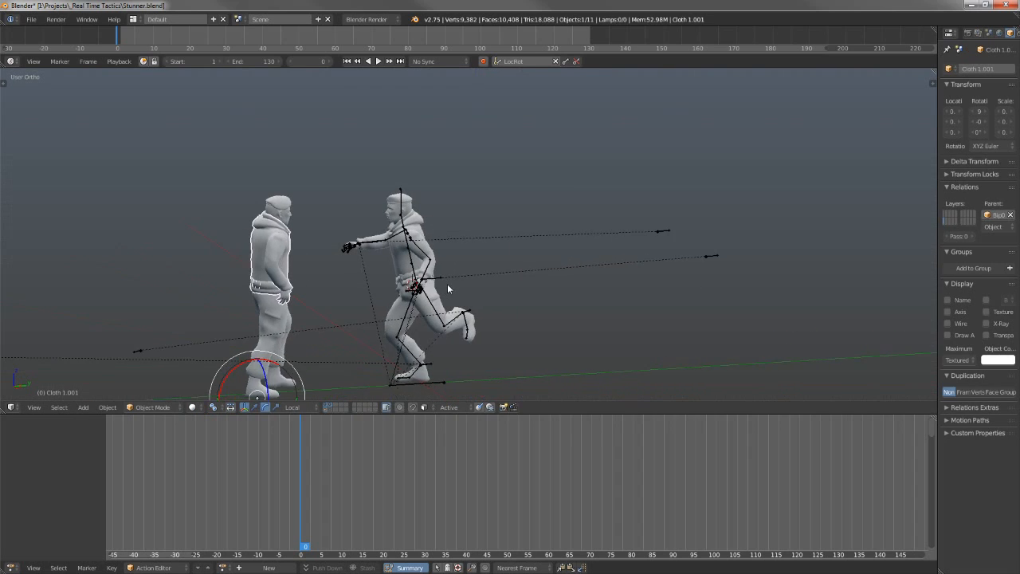
{"action": "scroll", "coordinate": [447, 284], "scroll_direction": "up", "scroll_amount": 3}
{"action": "right_click", "coordinate": [370, 284]}
{"action": "key", "text": "KP_1"}
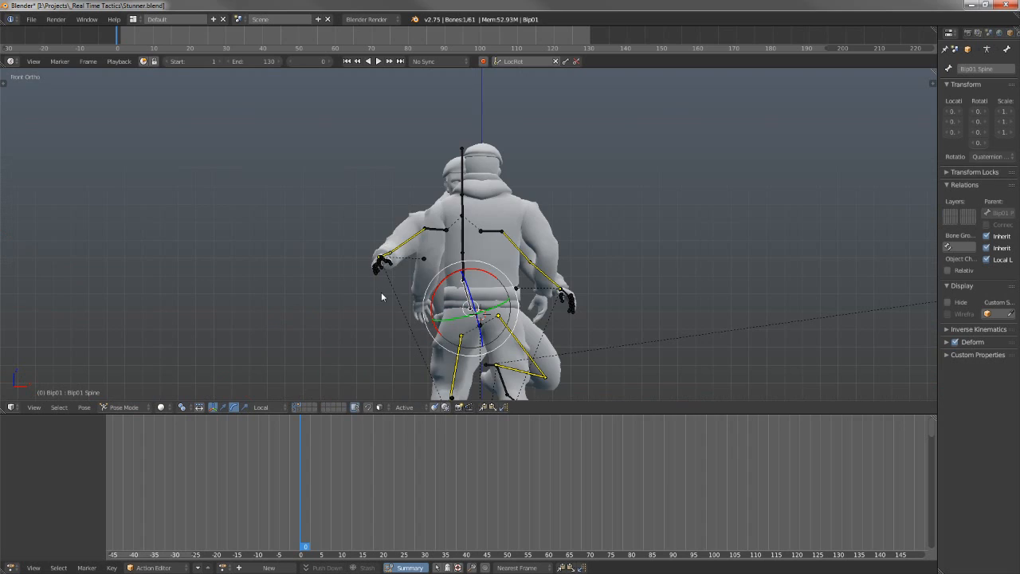
{"action": "key", "text": "KP_3"}
{"action": "middle_click_drag", "start_coordinate": [392, 299], "coordinate": [397, 137], "text": "shift"}
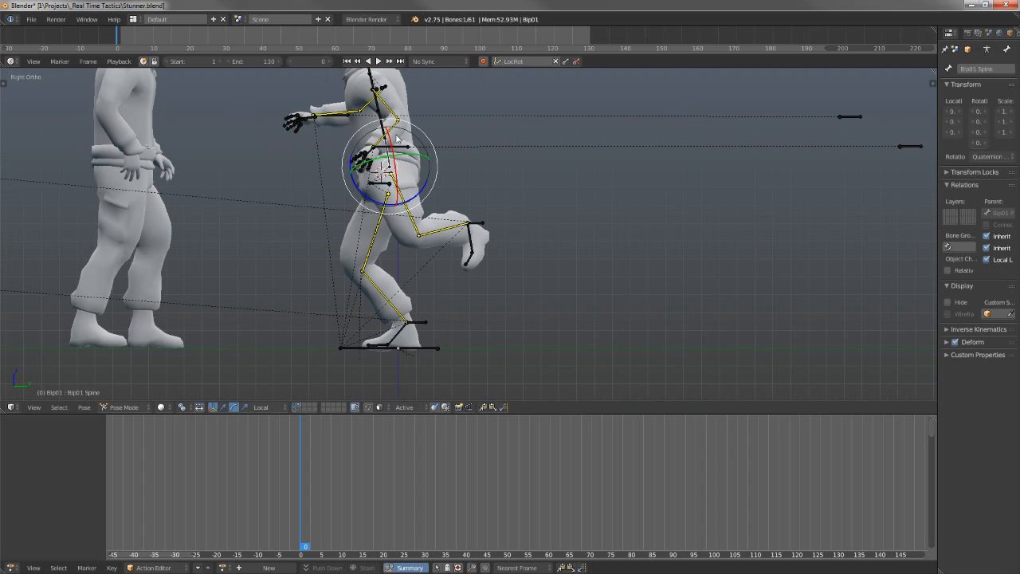
Move the attacker's pelvis bone backward, away from the opponent, and lower it.
{"action": "right_click", "coordinate": [381, 186]}
{"action": "key", "text": "g"}
{"action": "right_click", "coordinate": [404, 189]}
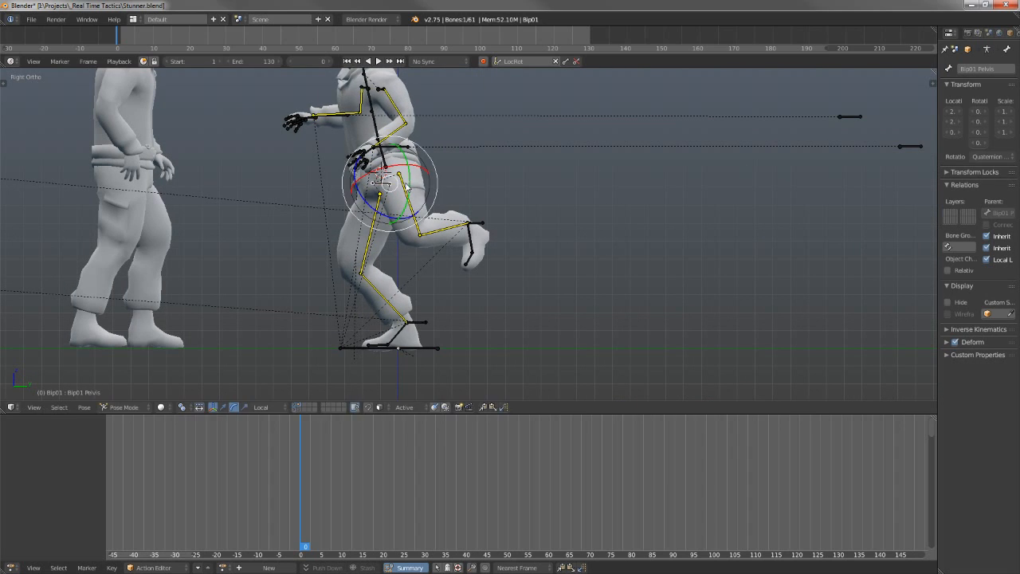
{"action": "key", "text": "g"}
{"action": "left_click", "coordinate": [434, 210]}
{"action": "right_click", "coordinate": [438, 210]}
Move the left foot IK bone back and down toward the ground and rotate the Bip01 L Foot bone to match.
{"action": "right_click", "coordinate": [470, 221]}
{"action": "key", "text": "g"}
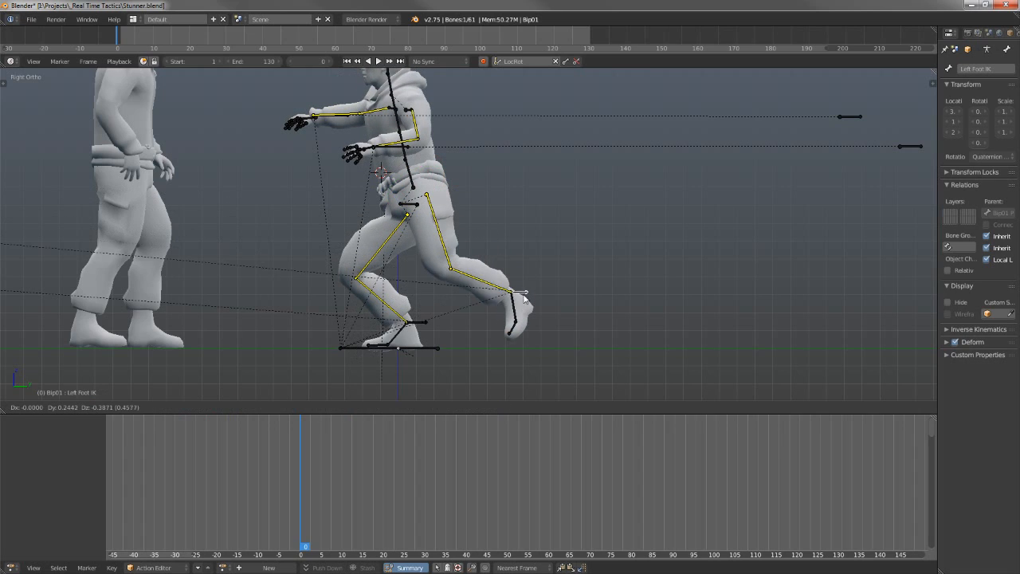
{"action": "left_click", "coordinate": [517, 310]}
{"action": "right_click", "coordinate": [508, 320]}
{"action": "key", "text": "r"}
{"action": "key", "text": "r"}
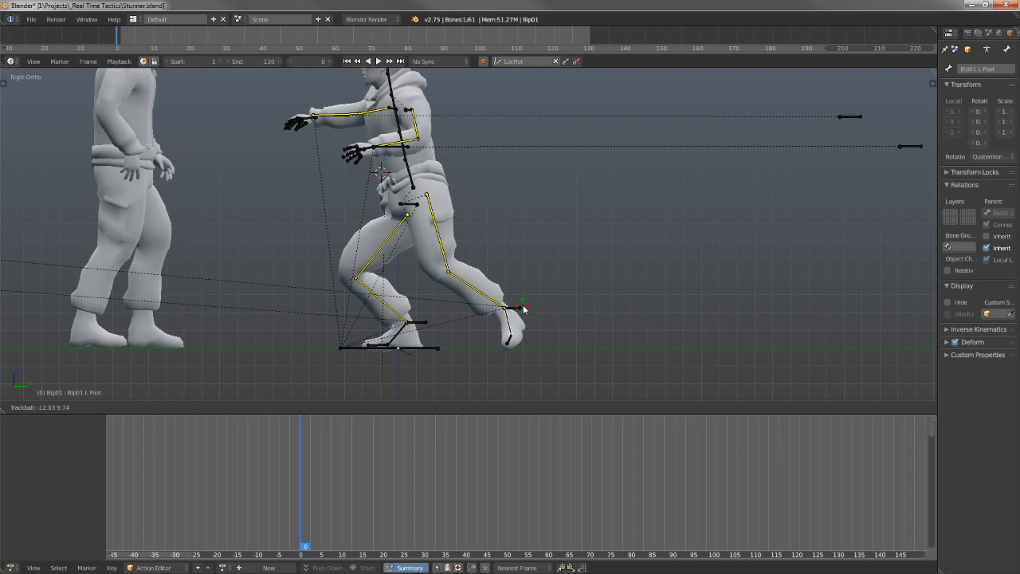
{"action": "left_click", "coordinate": [523, 305]}
Rotate the attacker's pelvis bone freely to twist the hips.
{"action": "right_click", "coordinate": [409, 200]}
{"action": "key", "text": "r"}
{"action": "key", "text": "r"}
{"action": "left_click", "coordinate": [412, 158]}
In top view, pull the left hand IK bone backward until the left arm points back beside the body.
{"action": "right_click", "coordinate": [404, 144]}
{"action": "key", "text": "KP_7"}
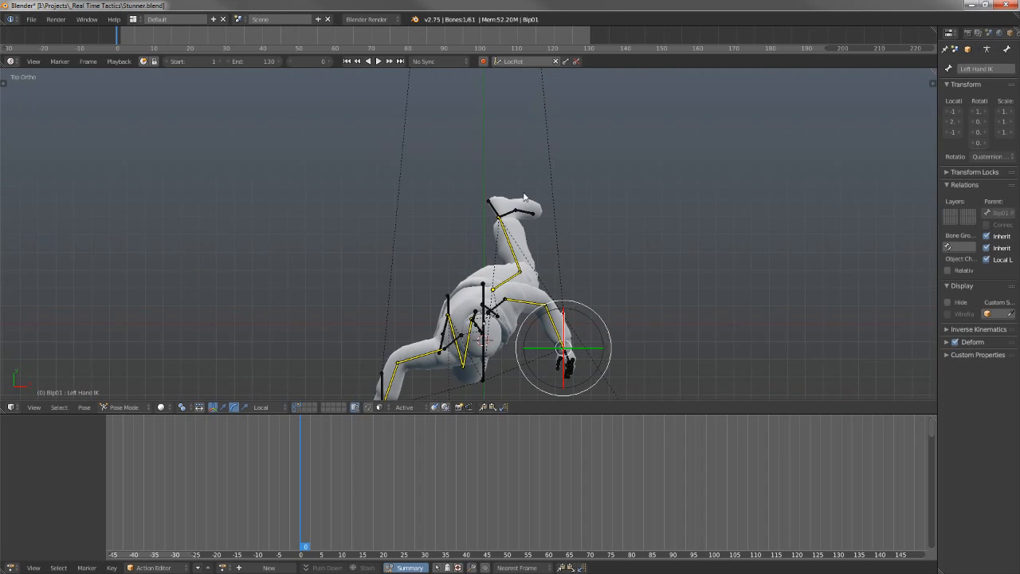
{"action": "key", "text": "g"}
{"action": "left_click", "coordinate": [660, 74]}
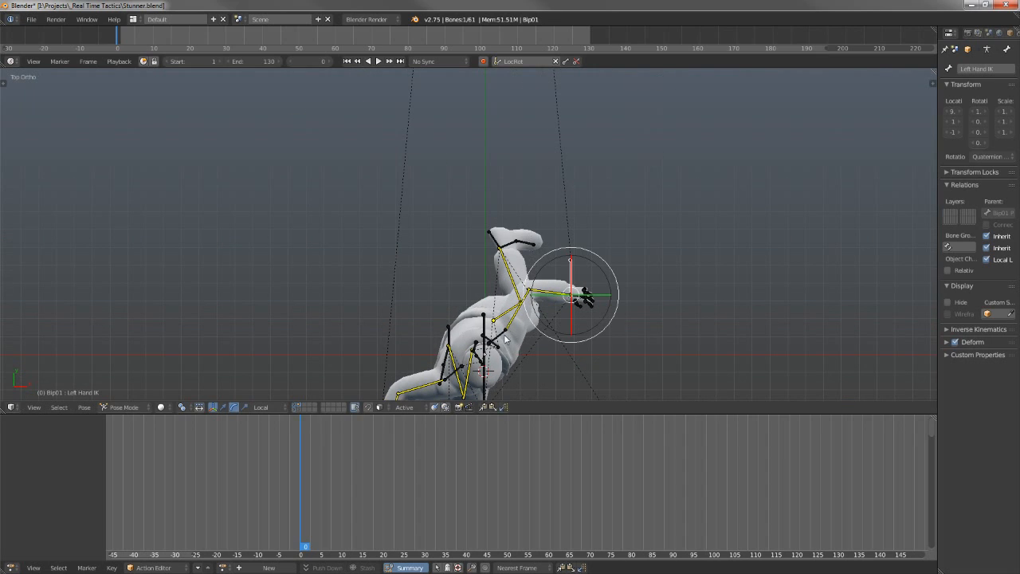
{"action": "key", "text": "ctrl+z"}
{"action": "key", "text": "ctrl+z"}
{"action": "key", "text": "ctrl+shift+z"}
{"action": "key", "text": "ctrl+shift+z"}
{"action": "key", "text": "g"}
{"action": "left_click", "coordinate": [571, 220]}
{"action": "key", "text": "g"}
{"action": "left_click", "coordinate": [558, 248]}
{"action": "middle_click_drag", "start_coordinate": [506, 348], "coordinate": [498, 248], "text": "shift"}
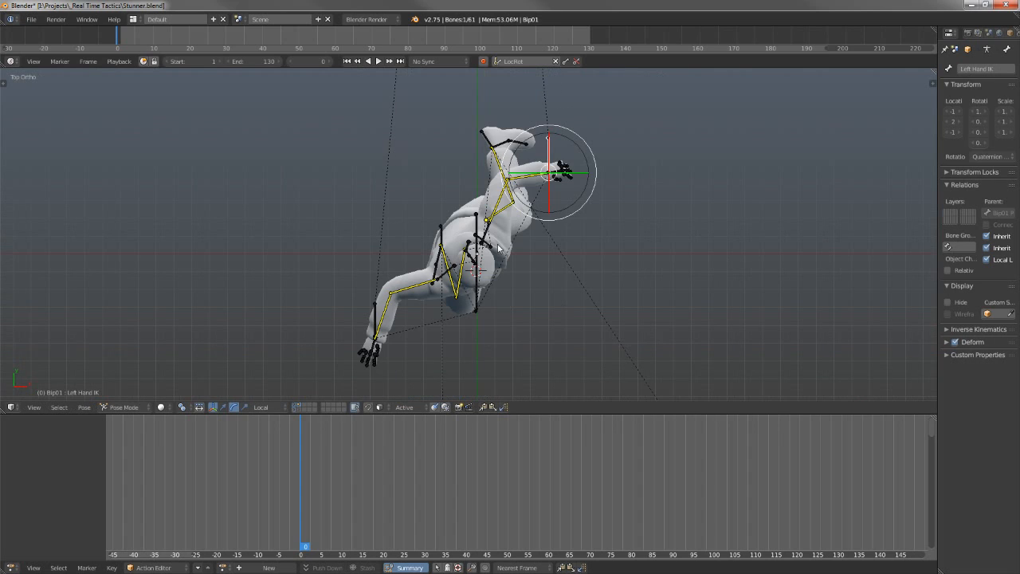
In top view, move the attacker's right hand IK bone inward so the right forearm reaches toward the front of the body.
{"action": "key", "text": "ctrl+Tab"}
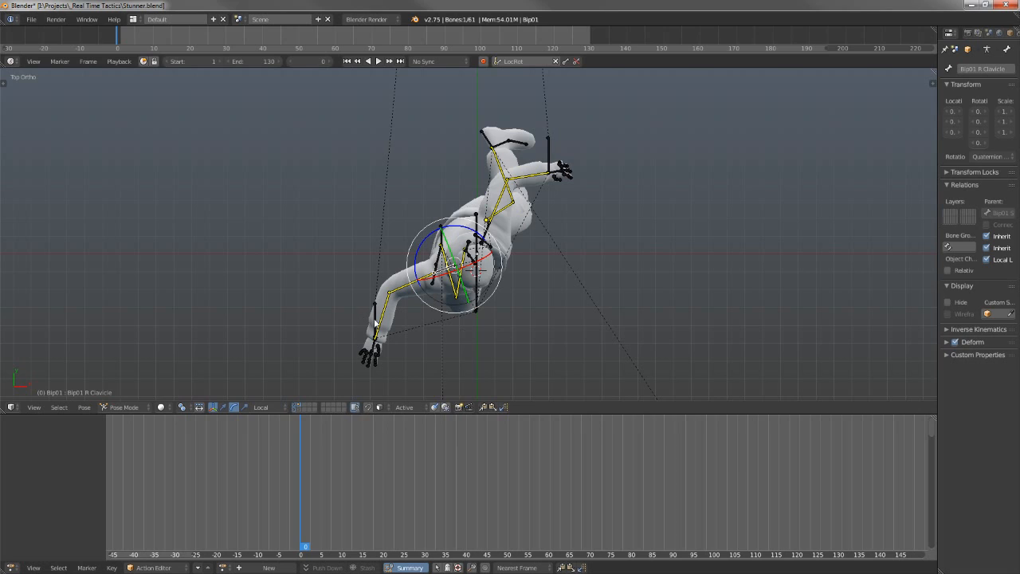
{"action": "right_click", "coordinate": [388, 335]}
{"action": "key", "text": "g"}
{"action": "right_click", "coordinate": [428, 326]}
{"action": "right_click", "coordinate": [377, 319]}
{"action": "key", "text": "g"}
{"action": "left_click", "coordinate": [418, 341]}
Rotate the right clavicle bone, and move and freely rotate the right hand IK bone to bend the arm across the front.
{"action": "right_click", "coordinate": [441, 272]}
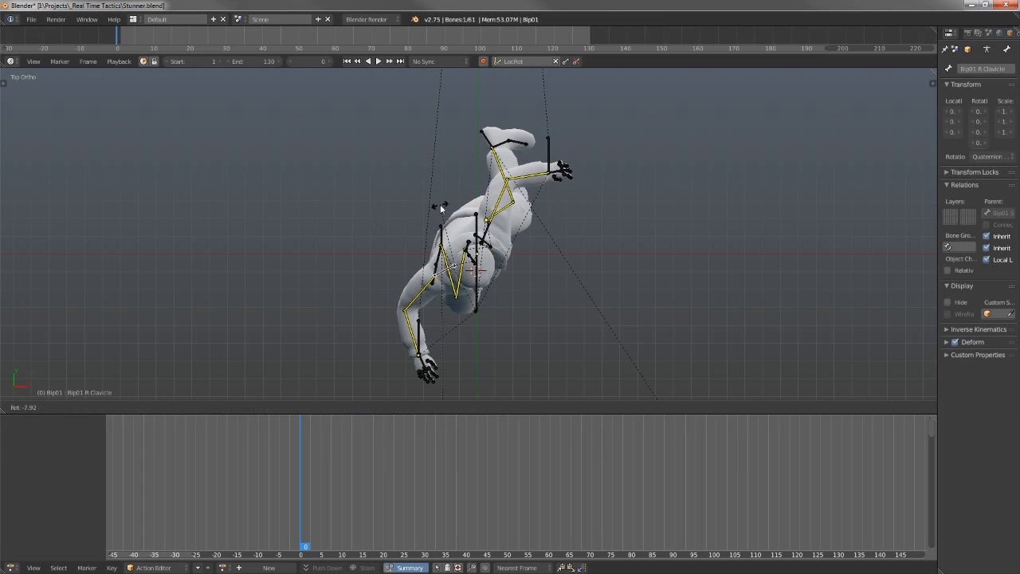
{"action": "right_click", "coordinate": [417, 333]}
{"action": "key", "text": "g"}
{"action": "left_click", "coordinate": [431, 337]}
{"action": "key", "text": "r"}
{"action": "key", "text": "r"}
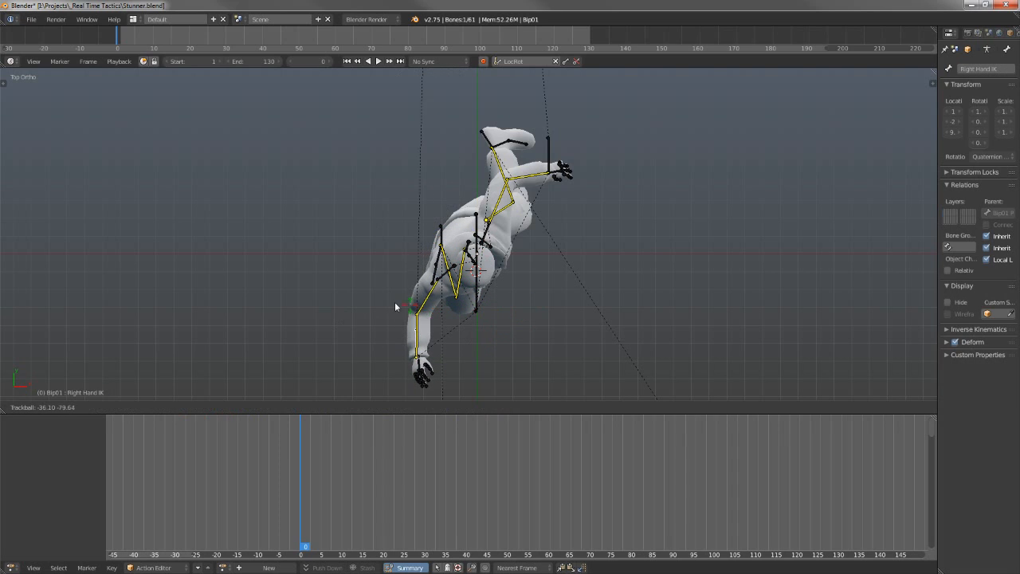
{"action": "left_click", "coordinate": [291, 348]}
{"action": "key", "text": "g"}
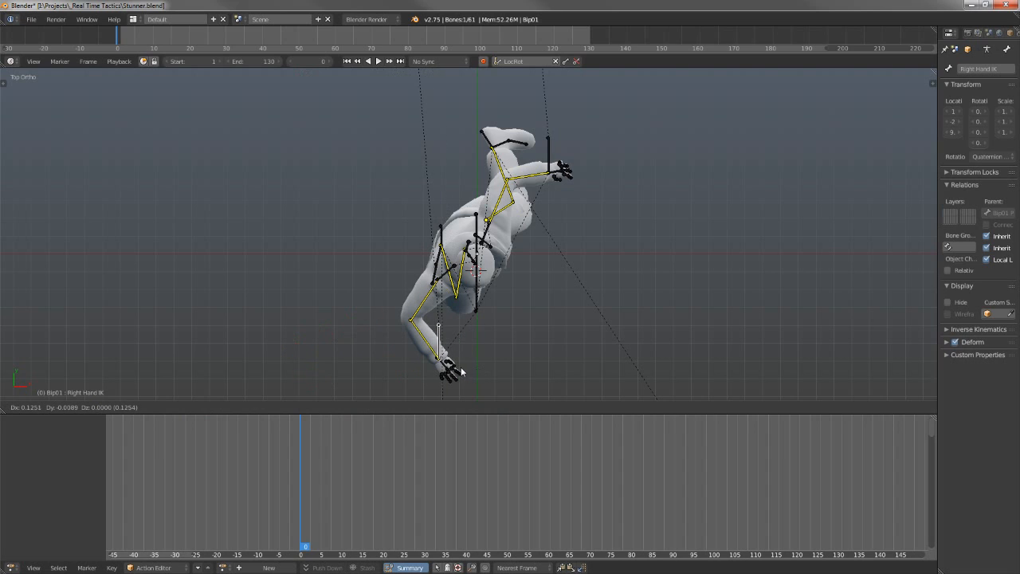
{"action": "left_click", "coordinate": [516, 357]}
Move the Right Elbow IK bone from behind the attacker to the opponent's side and raise the Right Hand IK bone to shoulder height.
{"action": "middle_click_drag", "start_coordinate": [516, 356], "coordinate": [447, 246]}
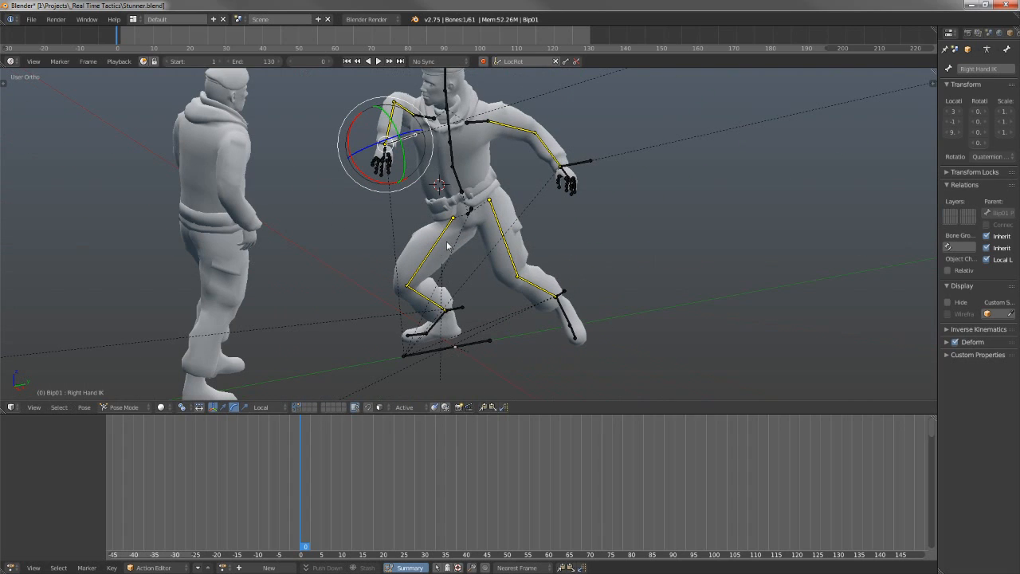
{"action": "scroll", "coordinate": [397, 140], "scroll_direction": "down", "scroll_amount": 3}
{"action": "middle_click_drag", "start_coordinate": [534, 119], "coordinate": [606, 102]}
{"action": "middle_click_drag", "start_coordinate": [636, 102], "coordinate": [706, 183], "text": "shift"}
{"action": "right_click", "coordinate": [720, 191]}
{"action": "key", "text": "g"}
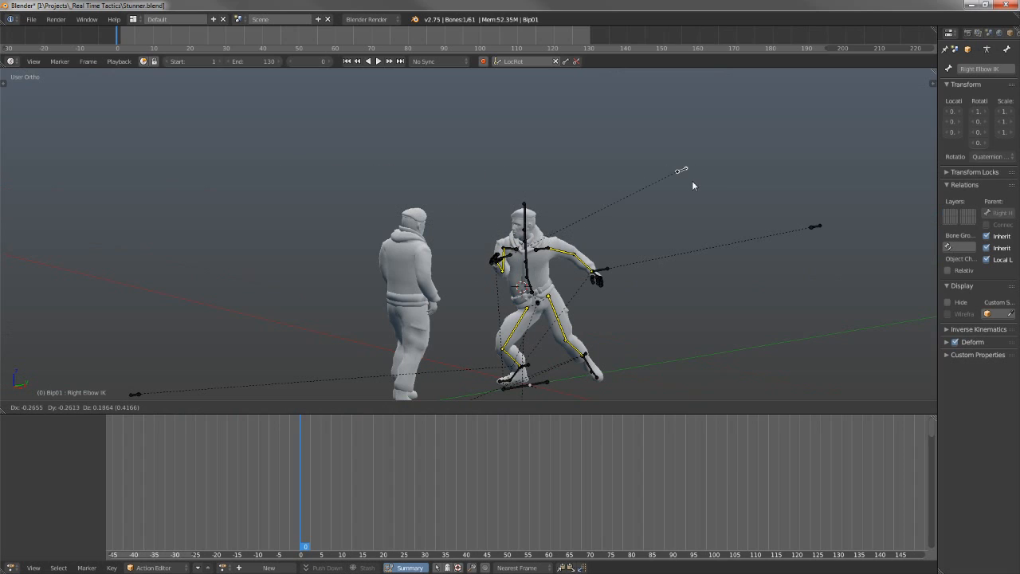
{"action": "right_click", "coordinate": [752, 202]}
{"action": "key", "text": "g"}
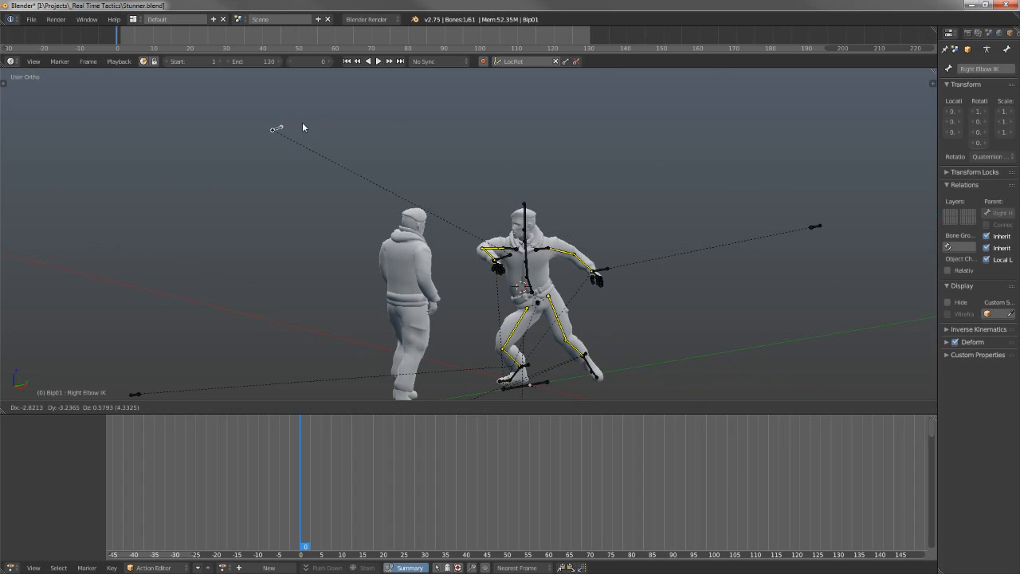
{"action": "left_click", "coordinate": [204, 210]}
{"action": "scroll", "coordinate": [503, 248], "scroll_direction": "up", "scroll_amount": 5}
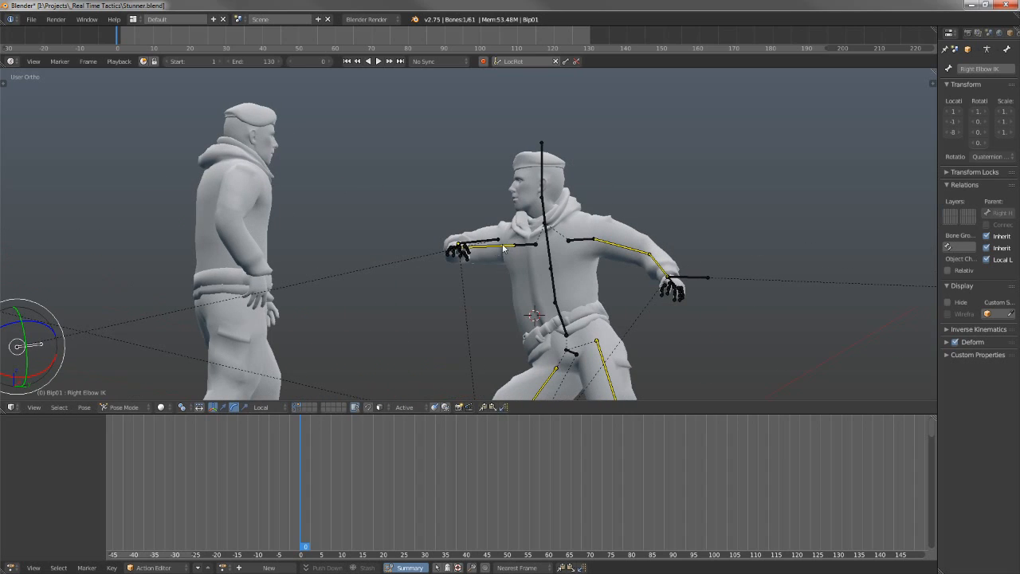
{"action": "right_click", "coordinate": [457, 230]}
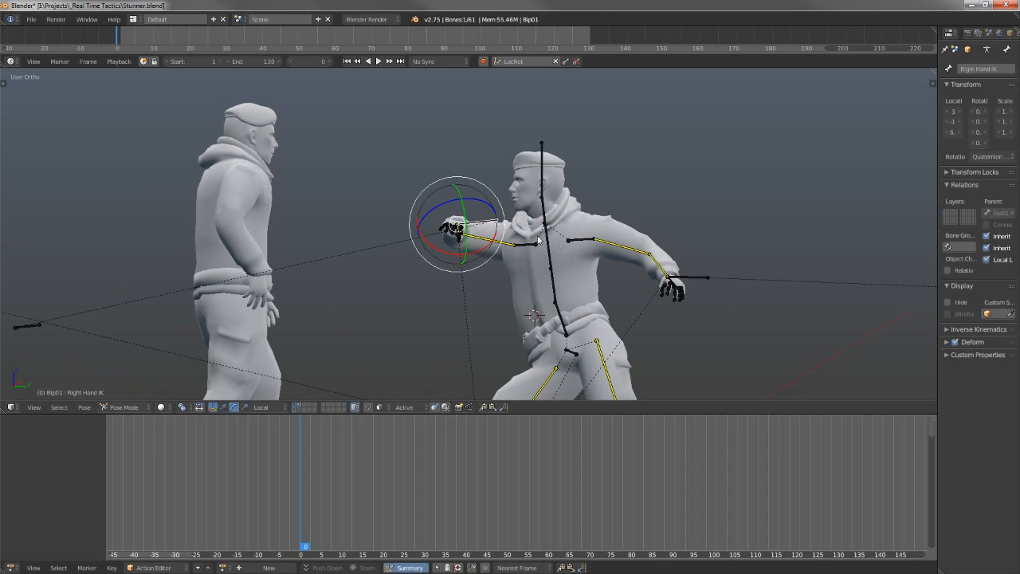
In right view, rotate the attacker's lower spine bone and turn Bip01 Spine1 about its local X axis to straighten the torso.
{"action": "scroll", "coordinate": [584, 274], "scroll_direction": "down", "scroll_amount": 2}
{"action": "key", "text": "KP_1"}
{"action": "key", "text": "KP_3"}
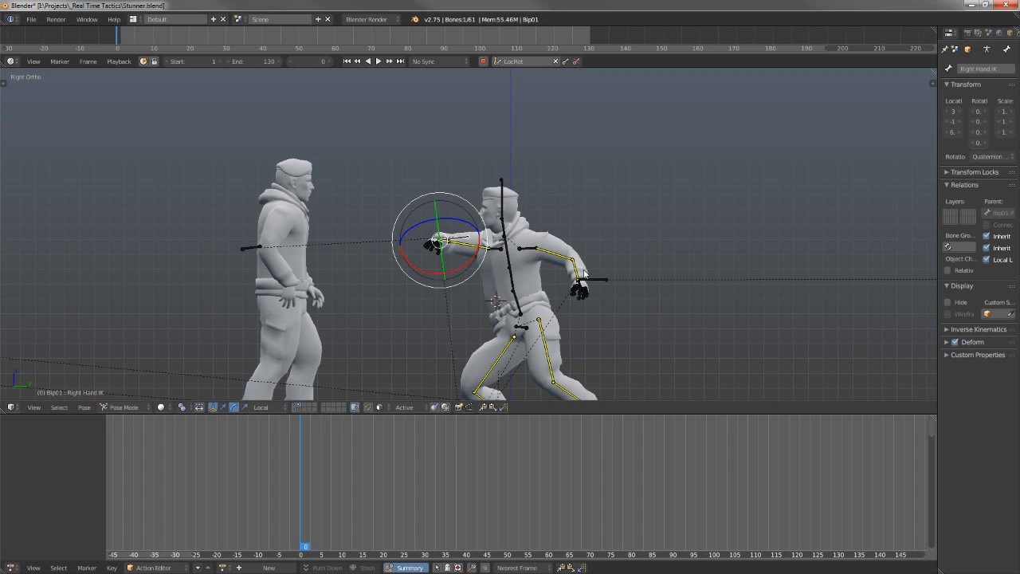
{"action": "right_click", "coordinate": [516, 296]}
{"action": "key", "text": "r"}
{"action": "left_click", "coordinate": [533, 260]}
{"action": "right_click", "coordinate": [521, 271]}
{"action": "key", "text": "r"}
{"action": "key", "text": "x"}
{"action": "key", "text": "x"}
{"action": "left_click", "coordinate": [529, 260]}
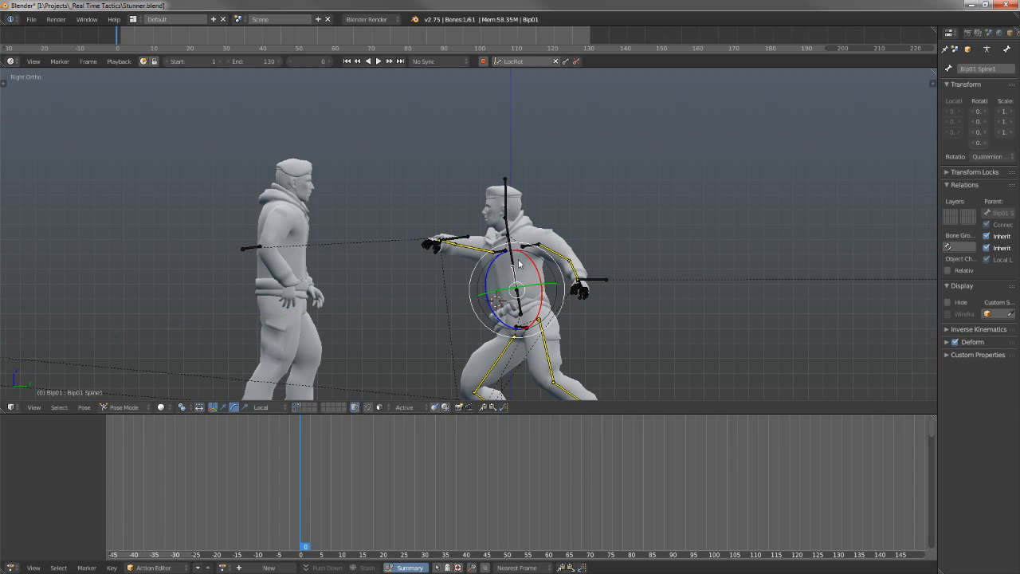
Rotate the Bip01 Spine2 bone backward and move the Bip01 Pelvis bone about 0.07 away from the opponent.
{"action": "right_click", "coordinate": [532, 248]}
{"action": "middle_click_drag", "start_coordinate": [532, 247], "coordinate": [596, 192]}
{"action": "key", "text": "KP_1"}
{"action": "key", "text": "KP_3"}
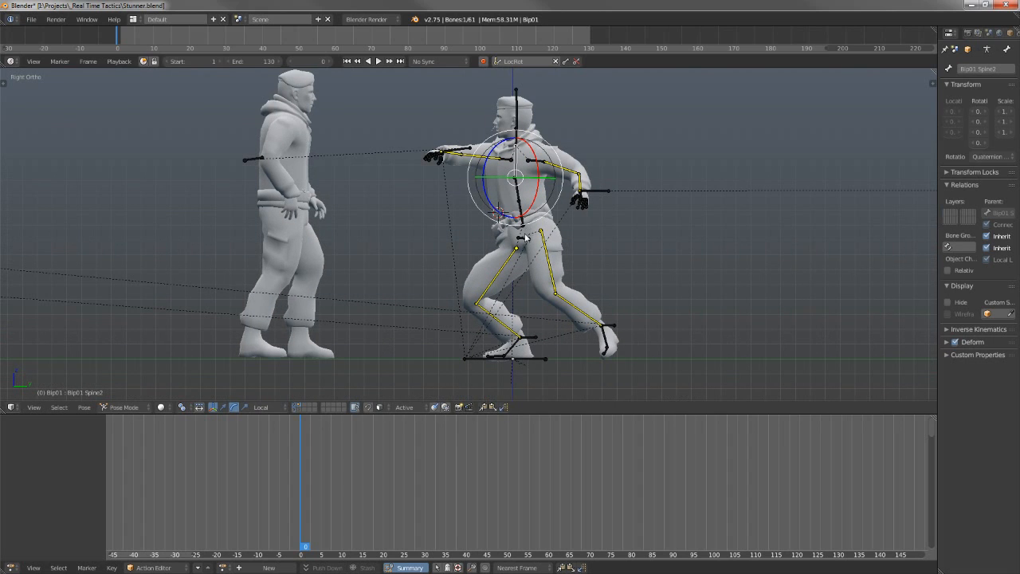
{"action": "right_click", "coordinate": [526, 237]}
{"action": "key", "text": "g"}
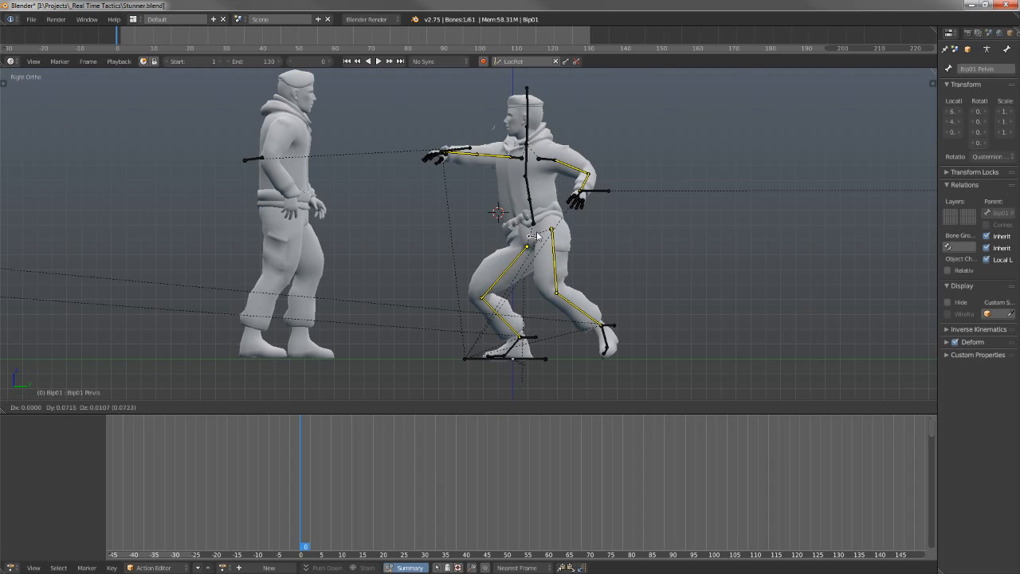
{"action": "left_click", "coordinate": [535, 237]}
Rotate the Bip01 Spine1 and Spine2 bones to lean the torso forward, and reposition the Right Hand IK bone.
{"action": "right_click", "coordinate": [527, 185]}
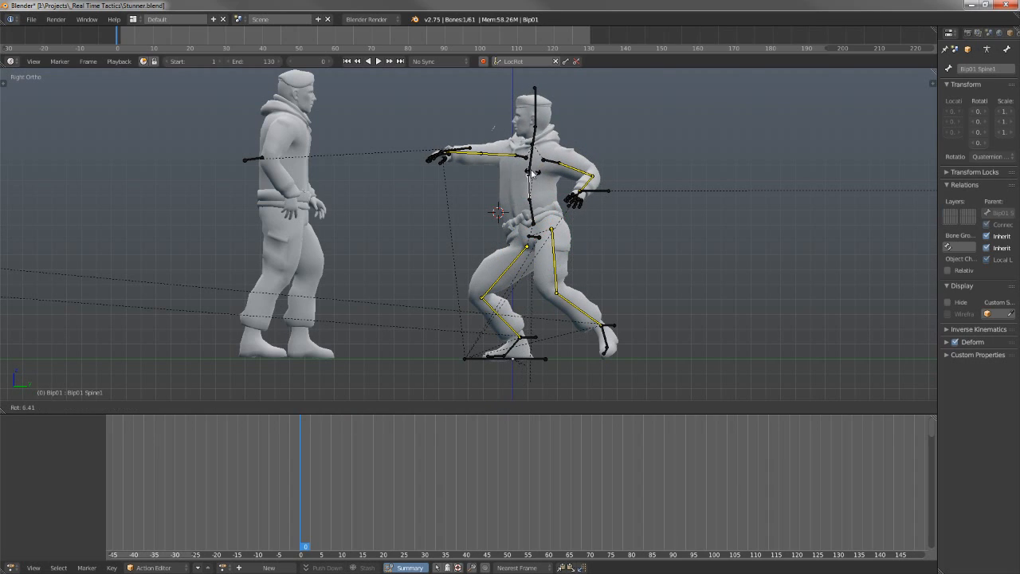
{"action": "scroll", "coordinate": [507, 117], "scroll_direction": "up", "scroll_amount": 3}
{"action": "middle_click_drag", "start_coordinate": [513, 126], "coordinate": [602, 188], "text": "shift"}
{"action": "right_click", "coordinate": [547, 190]}
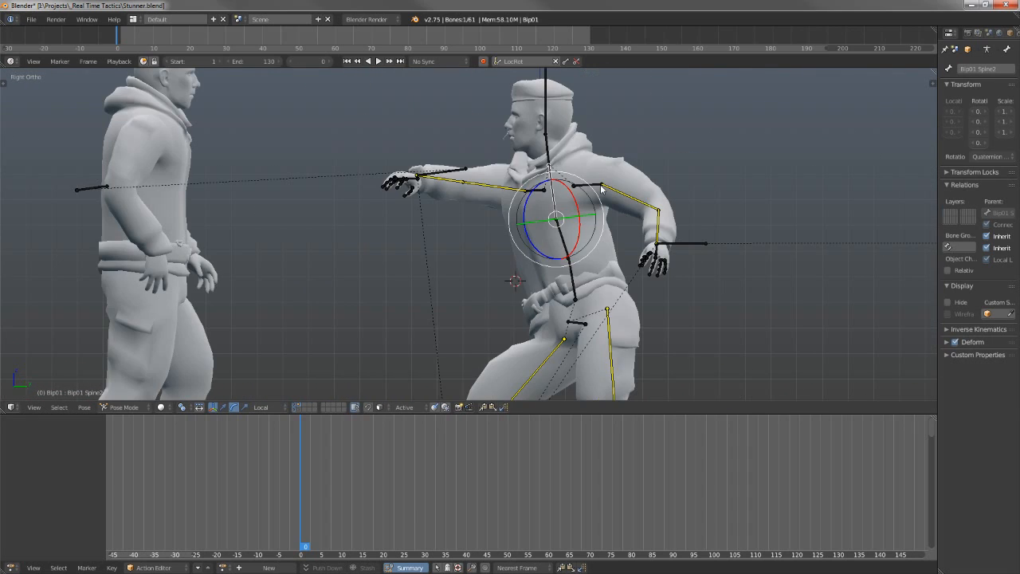
{"action": "middle_click_drag", "start_coordinate": [507, 108], "coordinate": [514, 249]}
{"action": "right_click_drag", "start_coordinate": [478, 313], "coordinate": [485, 258]}
{"action": "middle_click_drag", "start_coordinate": [484, 257], "coordinate": [333, 121]}
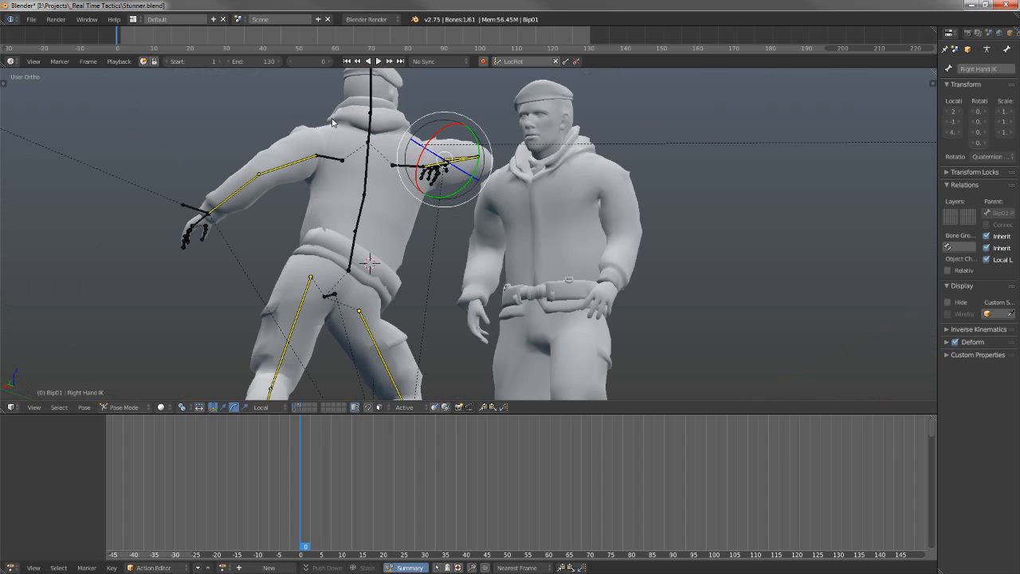
From behind the attacker, tilt the Bip01 Pelvis bone and rotate the Bip01 Spine bone to lean the torso toward the opponent.
{"action": "middle_click_drag", "start_coordinate": [336, 299], "coordinate": [351, 256]}
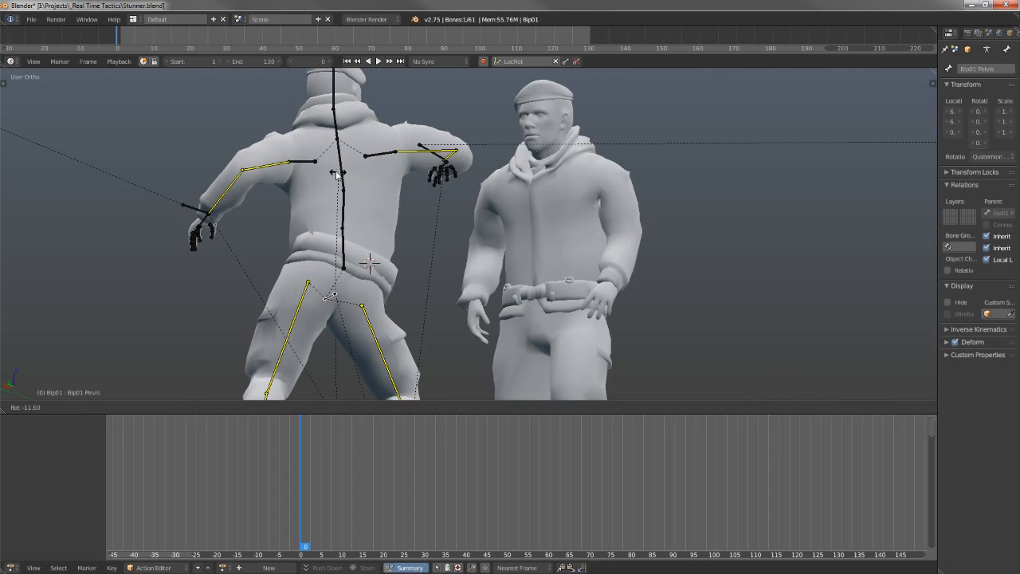
{"action": "right_click", "coordinate": [340, 241]}
{"action": "key", "text": "r"}
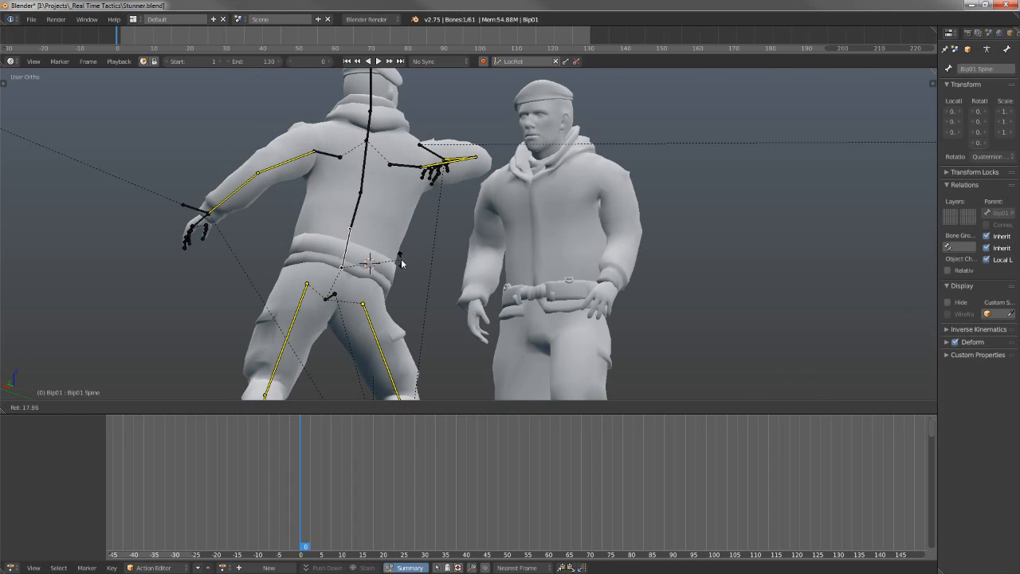
{"action": "left_click", "coordinate": [402, 256]}
Rotate the attacker's right and left clavicle bones to adjust both shoulders.
{"action": "right_click", "coordinate": [412, 166]}
{"action": "key", "text": "r"}
{"action": "left_click", "coordinate": [339, 125]}
{"action": "right_click", "coordinate": [323, 153]}
{"action": "key", "text": "r"}
{"action": "left_click", "coordinate": [280, 191]}
Select all of the attacker's bones and assign the existing "test" action in the Action Editor.
{"action": "scroll", "coordinate": [283, 193], "scroll_direction": "down", "scroll_amount": 2}
{"action": "middle_click_drag", "start_coordinate": [283, 193], "coordinate": [493, 233]}
{"action": "key", "text": "KP_3"}
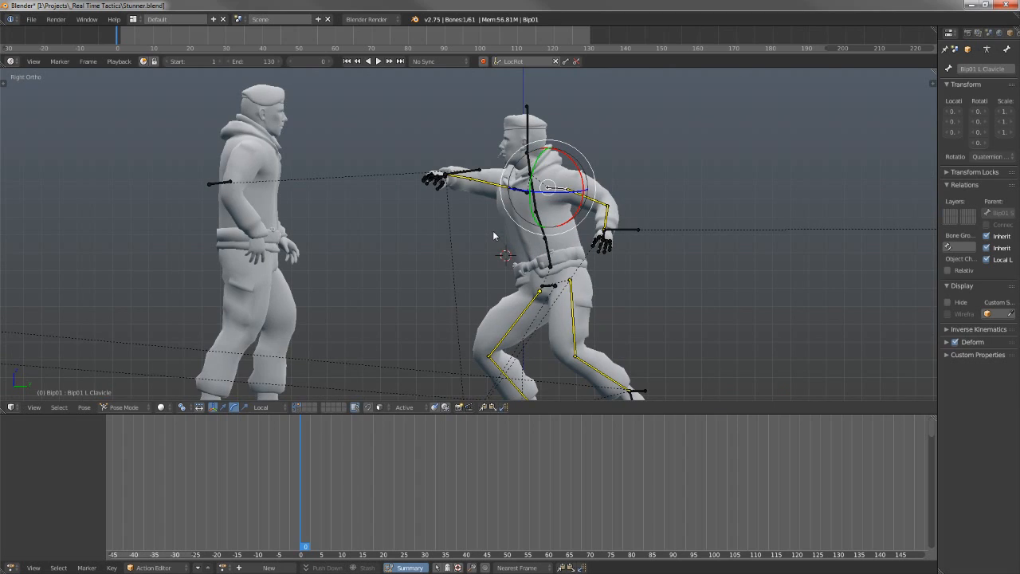
{"action": "scroll", "coordinate": [513, 209], "scroll_direction": "up", "scroll_amount": 1}
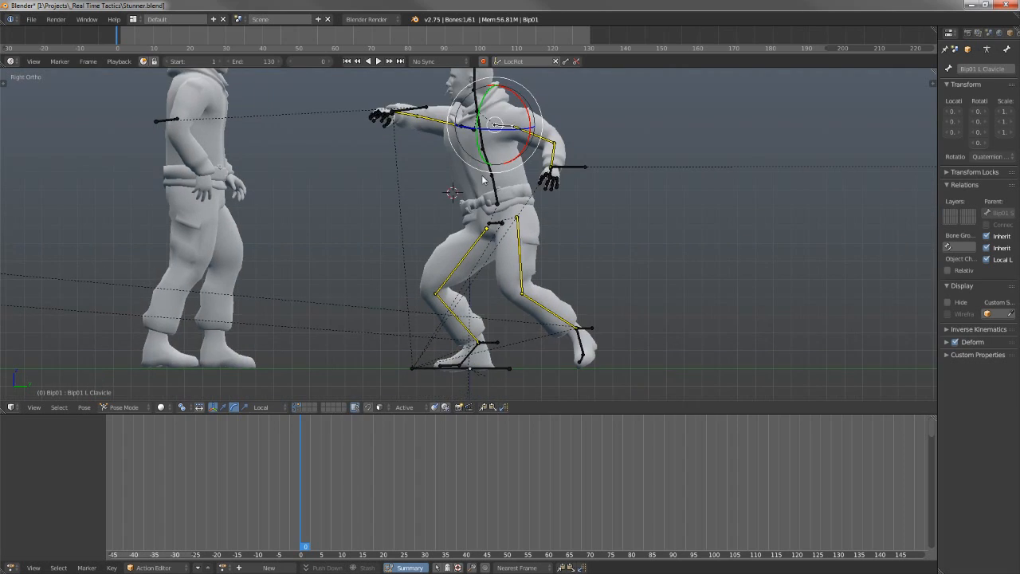
{"action": "scroll", "coordinate": [541, 210], "scroll_direction": "down", "scroll_amount": 4}
{"action": "key", "text": "a"}
{"action": "key", "text": "a"}
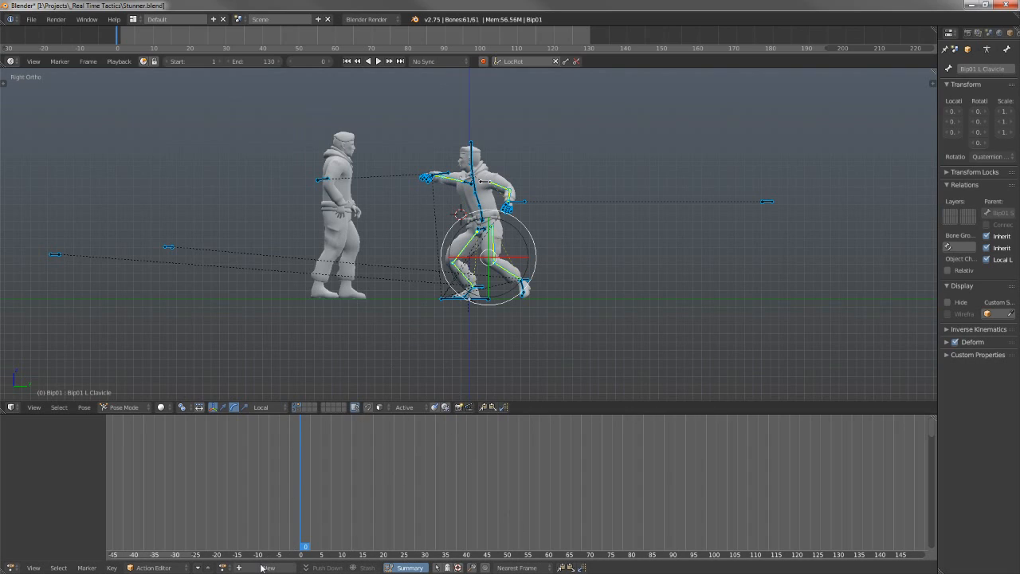
{"action": "left_click", "coordinate": [224, 568]}
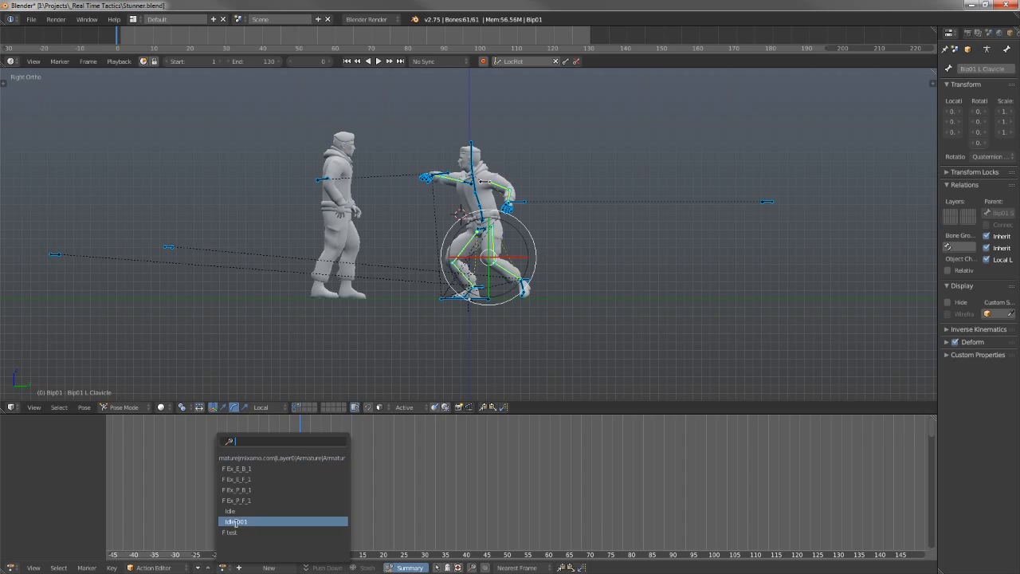
{"action": "left_click", "coordinate": [240, 533]}
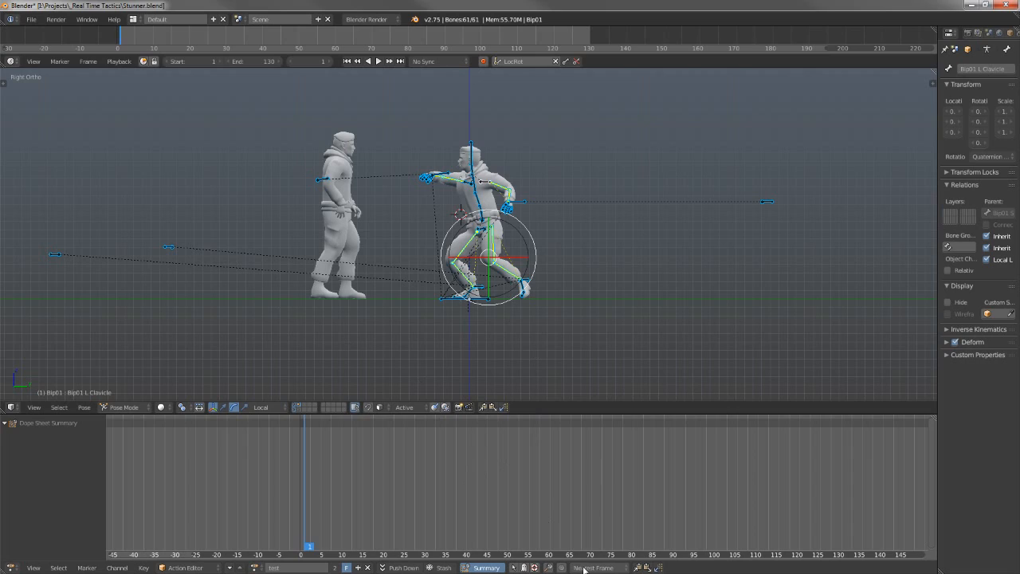
Insert keyframes for all selected bones at frame 1 using the LocRot keying set.
{"action": "left_click", "coordinate": [514, 61]}
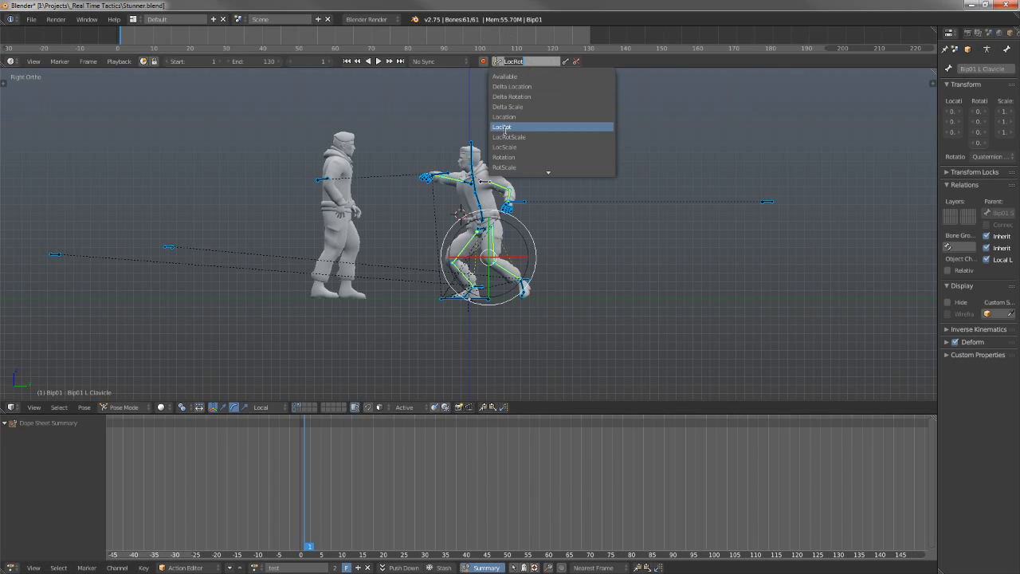
{"action": "left_click", "coordinate": [655, 70]}
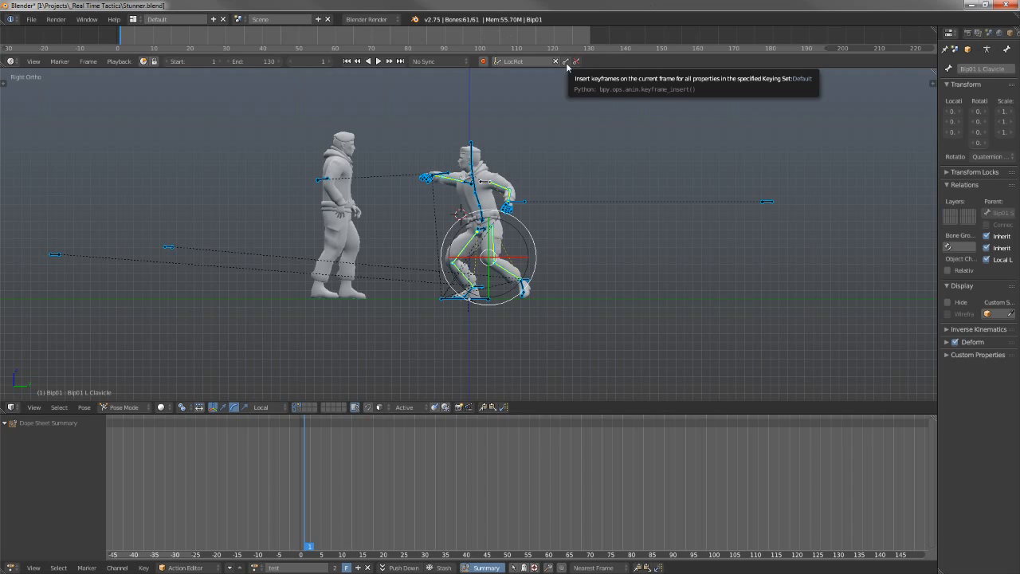
{"action": "key", "text": "i"}
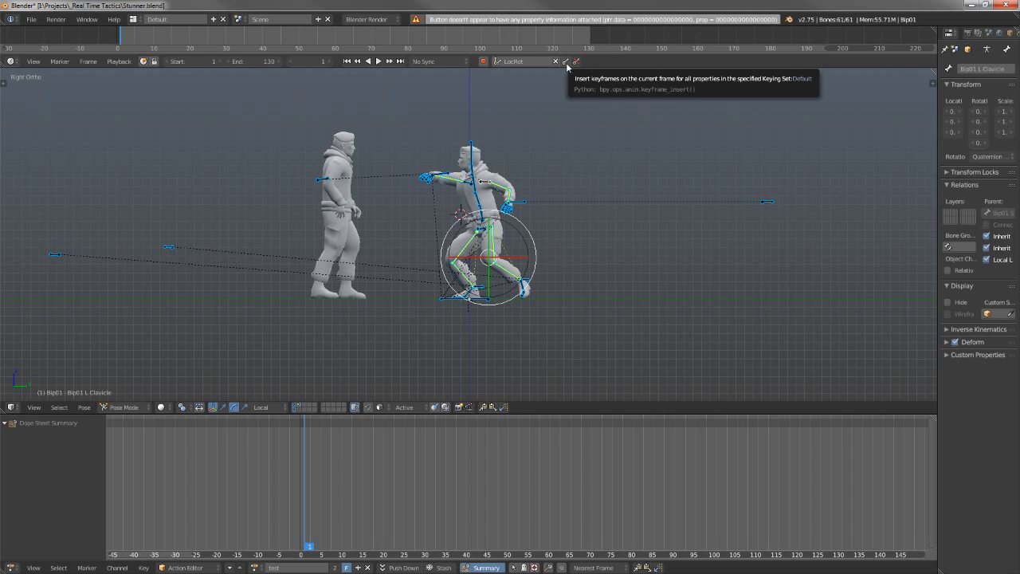
{"action": "scroll", "coordinate": [563, 114], "scroll_direction": "up", "scroll_amount": 2}
{"action": "middle_click_drag", "start_coordinate": [489, 211], "coordinate": [475, 233]}
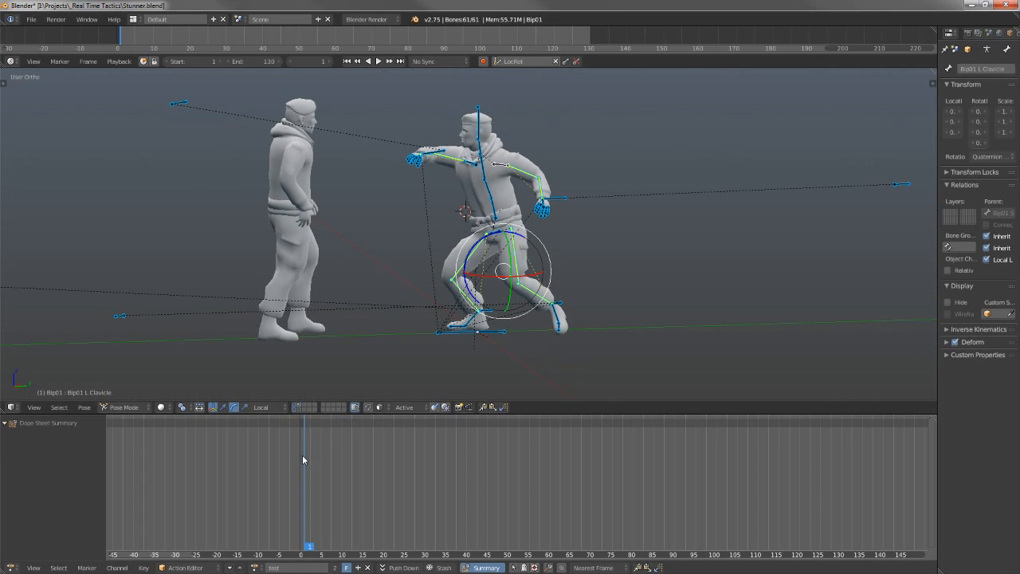
{"action": "left_click", "coordinate": [567, 62]}
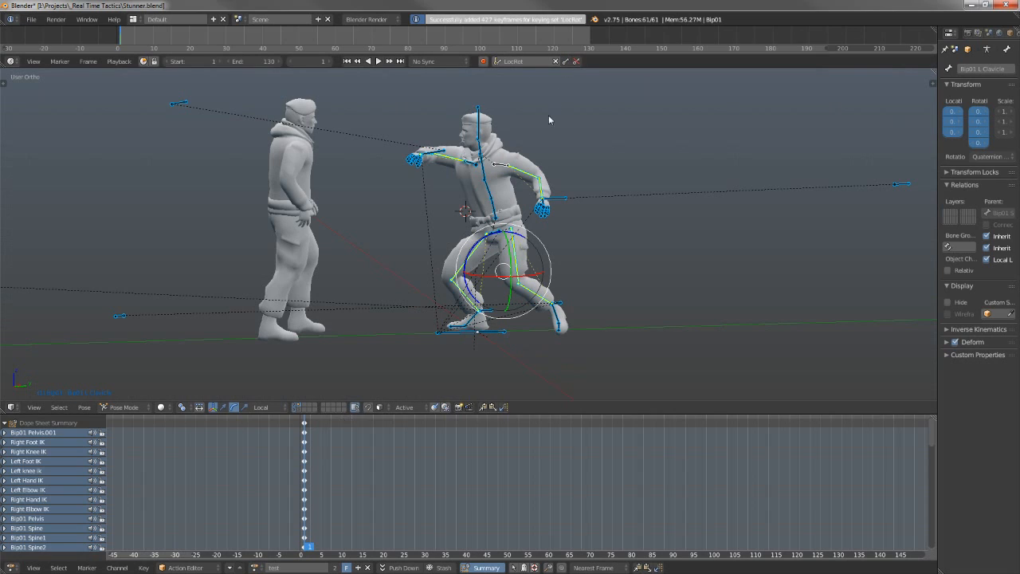
Move the current frame to 10 and view both characters from the right side.
{"action": "left_click", "coordinate": [304, 483]}
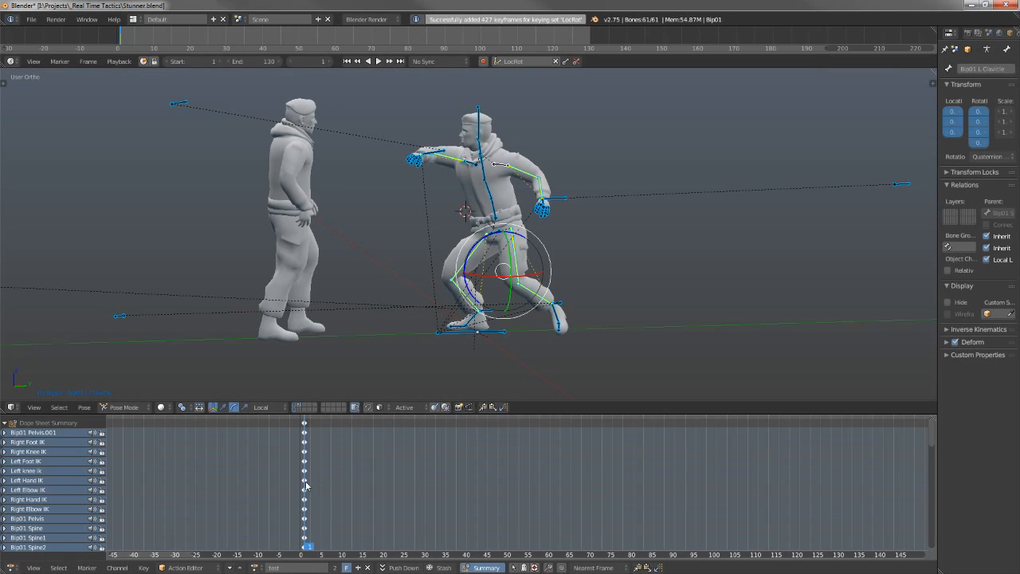
{"action": "left_click_drag", "start_coordinate": [305, 499], "coordinate": [343, 539]}
{"action": "middle_click_drag", "start_coordinate": [378, 350], "coordinate": [404, 357]}
{"action": "key", "text": "KP_3"}
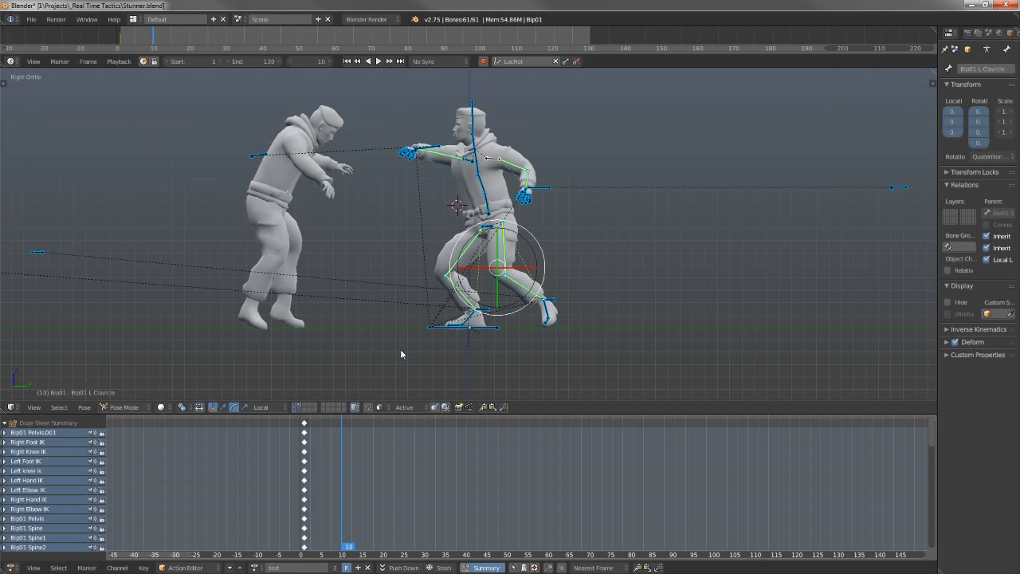
{"action": "middle_click_drag", "start_coordinate": [432, 252], "coordinate": [448, 344], "text": "shift"}
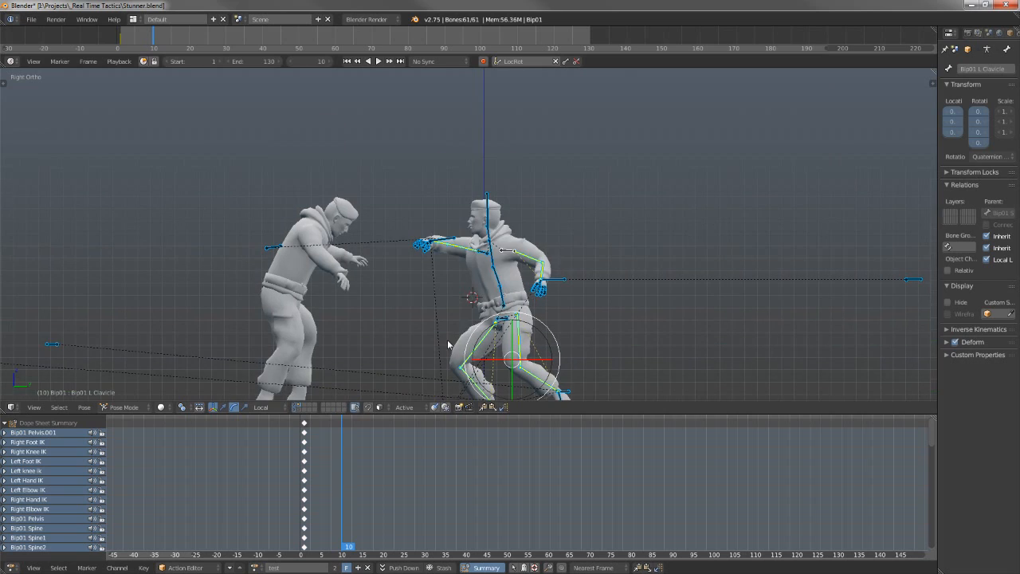
Select all of the attacker's bones except the root bone Bip01 Pelvis.001 on the ground.
{"action": "right_click", "coordinate": [503, 322]}
{"action": "key", "text": "KP_Decimal"}
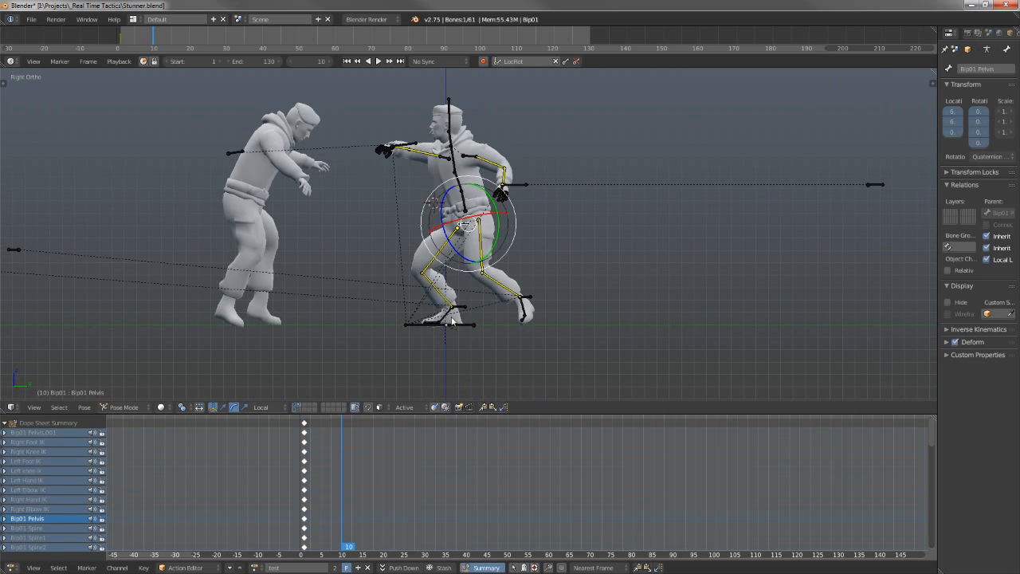
{"action": "middle_click_drag", "start_coordinate": [446, 320], "coordinate": [442, 205]}
{"action": "key", "text": "a"}
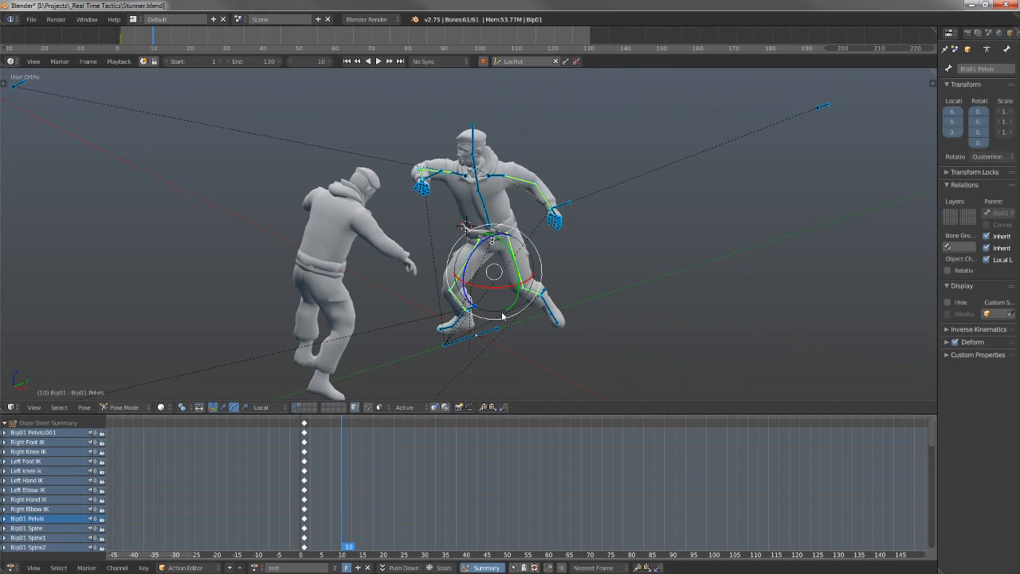
{"action": "right_click", "coordinate": [482, 336], "text": "shift"}
{"action": "right_click", "coordinate": [483, 336], "text": "shift"}
{"action": "middle_click_drag", "start_coordinate": [498, 341], "coordinate": [487, 320]}
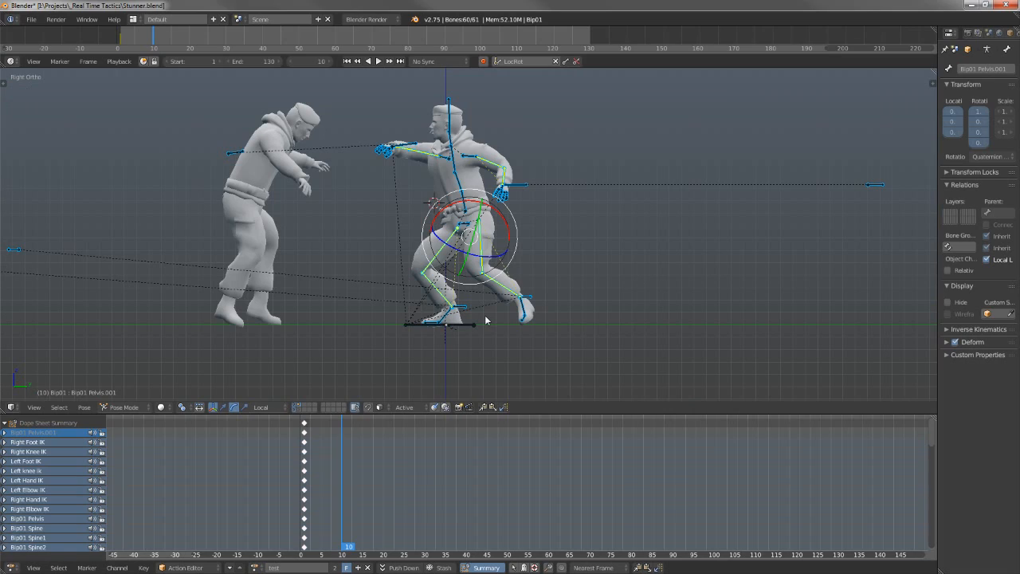
Move the selected attacker bones up off the ground and adjust their position along the Y axis for a jump.
{"action": "middle_click_drag", "start_coordinate": [484, 315], "coordinate": [526, 344], "text": "shift"}
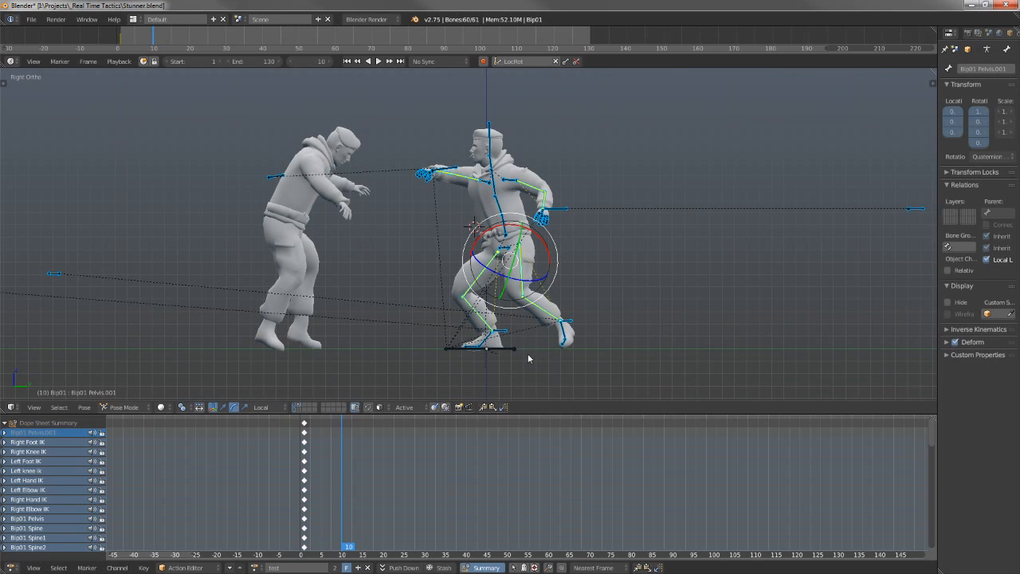
{"action": "middle_click_drag", "start_coordinate": [460, 359], "coordinate": [492, 358]}
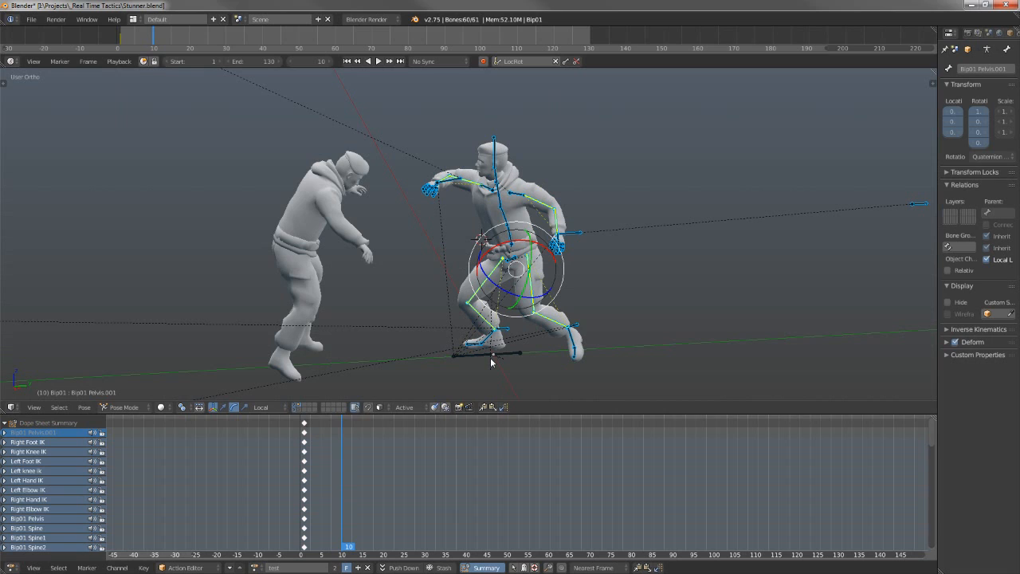
{"action": "middle_click_drag", "start_coordinate": [499, 354], "coordinate": [574, 356]}
{"action": "key", "text": "KP_1"}
{"action": "key", "text": "KP_3"}
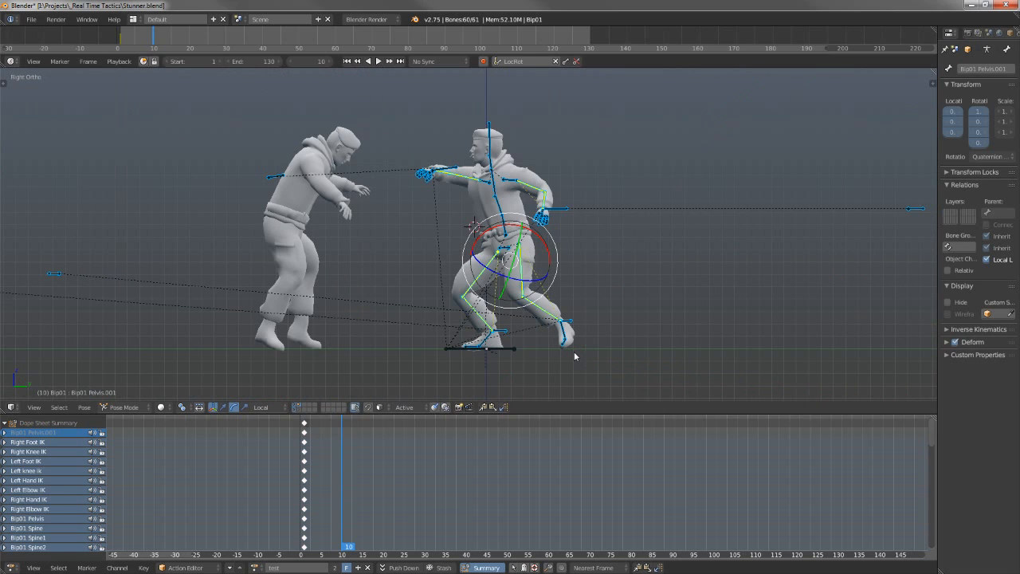
{"action": "key", "text": "r"}
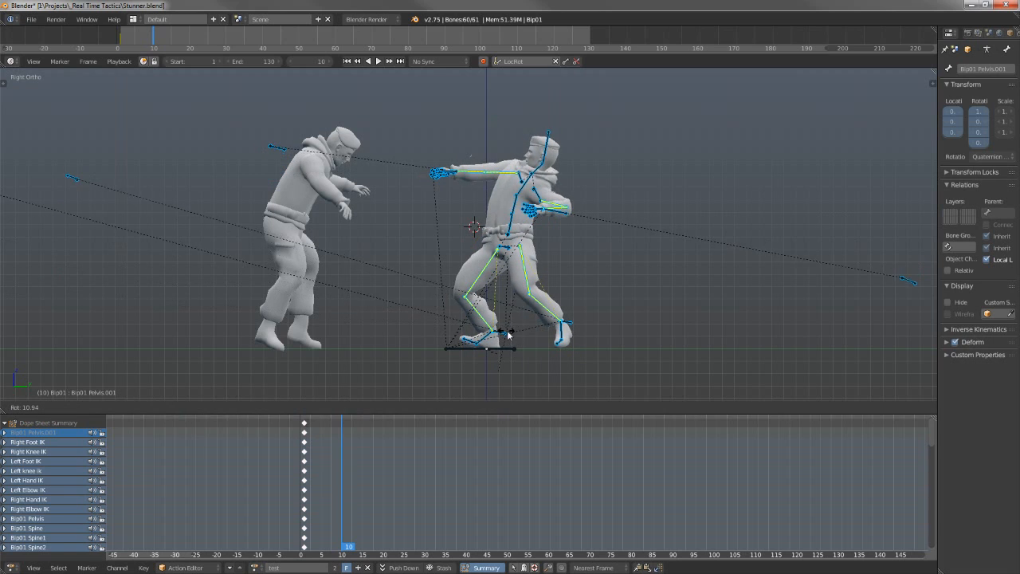
{"action": "right_click", "coordinate": [515, 358]}
{"action": "key", "text": "g"}
{"action": "left_click", "coordinate": [477, 287]}
{"action": "middle_click_drag", "start_coordinate": [477, 287], "coordinate": [529, 351]}
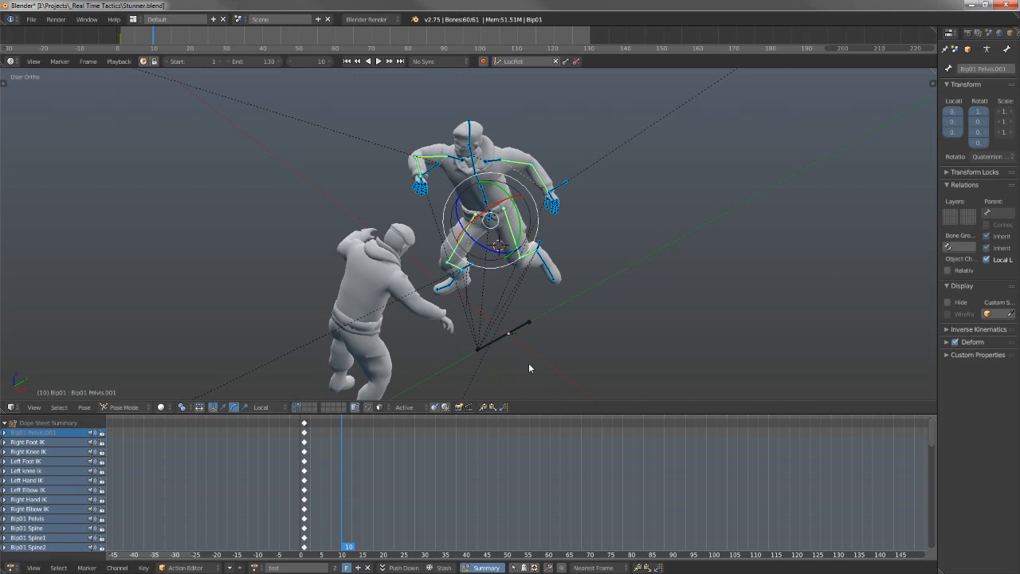
{"action": "key", "text": "g"}
{"action": "key", "text": "y"}
{"action": "left_click", "coordinate": [502, 354]}
Rotate Bip01 Pelvis in the top view to twist the attacker's body toward the victim.
{"action": "right_click", "coordinate": [475, 228]}
{"action": "key", "text": "KP_7"}
{"action": "key", "text": "r"}
{"action": "left_click", "coordinate": [548, 278]}
Move Left Hand IK in front of the attacker and rotate it to angle the hand and forearm.
{"action": "right_click", "coordinate": [553, 205]}
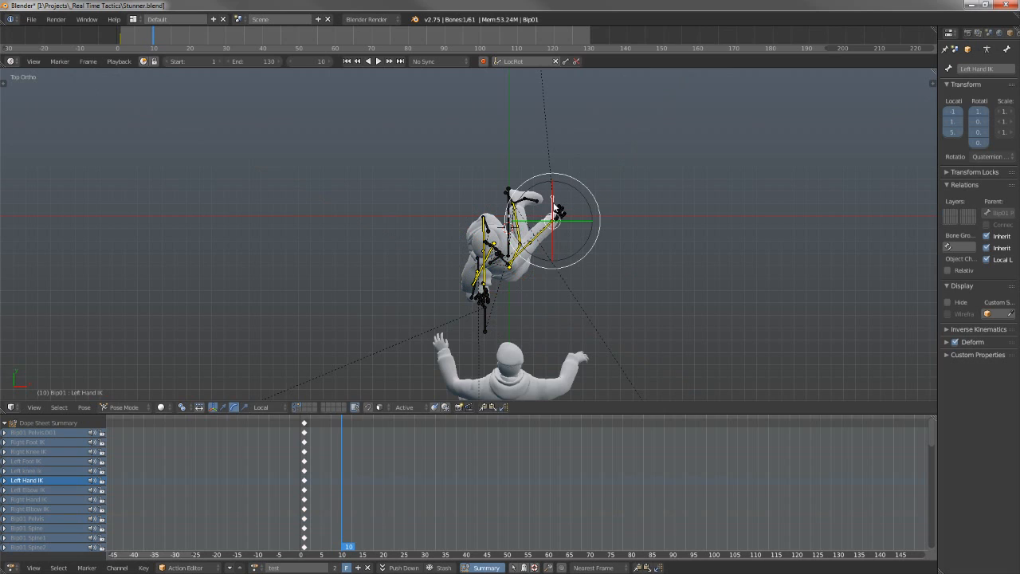
{"action": "key", "text": "g"}
{"action": "left_click", "coordinate": [561, 317]}
{"action": "key", "text": "r"}
{"action": "key", "text": "r"}
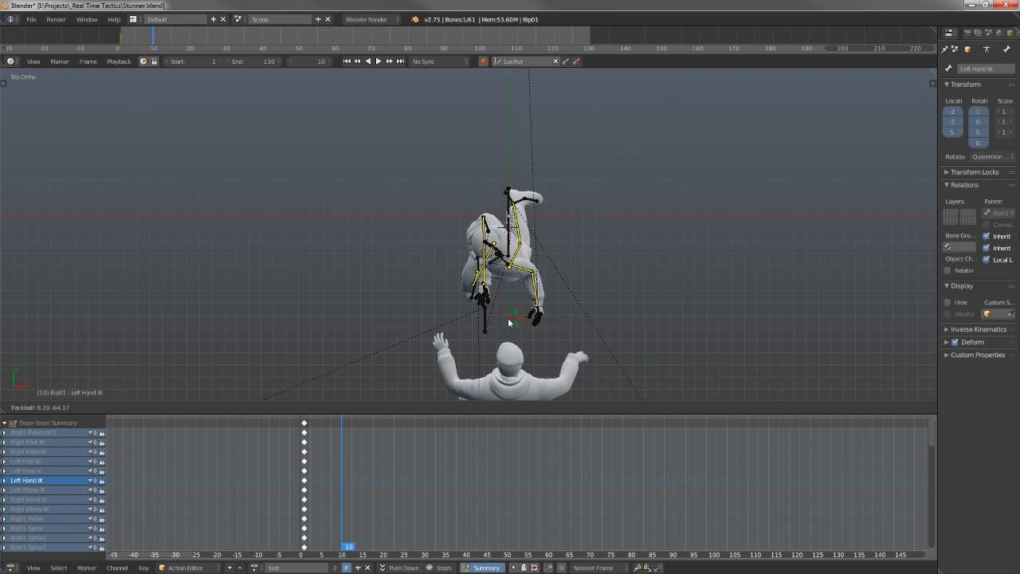
{"action": "left_click", "coordinate": [545, 313]}
{"action": "middle_click_drag", "start_coordinate": [581, 279], "coordinate": [538, 231]}
{"action": "key", "text": "r"}
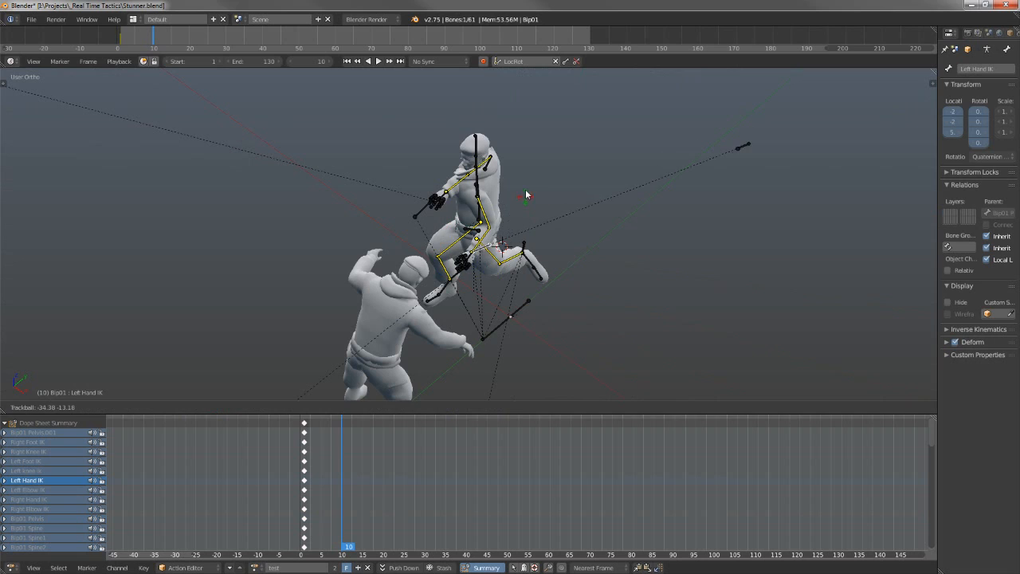
{"action": "left_click", "coordinate": [524, 195]}
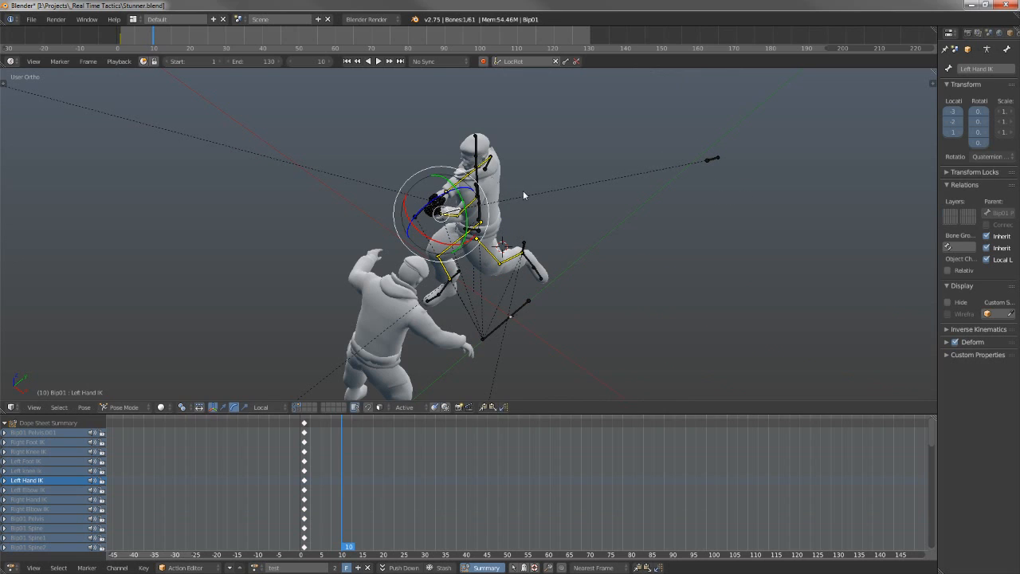
Reposition Left Elbow IK to redirect the attacker's left elbow, and rotate the adjacent upper-body bone to refine the pose.
{"action": "right_click", "coordinate": [710, 159]}
{"action": "key", "text": "g"}
{"action": "left_click", "coordinate": [684, 83]}
{"action": "middle_click_drag", "start_coordinate": [708, 122], "coordinate": [464, 328]}
{"action": "key", "text": "g"}
{"action": "left_click", "coordinate": [321, 352]}
{"action": "middle_click_drag", "start_coordinate": [320, 352], "coordinate": [500, 291]}
{"action": "right_click", "coordinate": [449, 193]}
{"action": "key", "text": "r"}
{"action": "left_click", "coordinate": [467, 94]}
Move Right Hand IK to about shoulder height and Right Elbow IK closer to the attacker to bend the right arm.
{"action": "scroll", "coordinate": [443, 107], "scroll_direction": "down", "scroll_amount": 1}
{"action": "middle_click_drag", "start_coordinate": [442, 110], "coordinate": [464, 162], "text": "shift"}
{"action": "right_click", "coordinate": [432, 145]}
{"action": "key", "text": "g"}
{"action": "left_click", "coordinate": [588, 263]}
{"action": "middle_click_drag", "start_coordinate": [588, 263], "coordinate": [564, 187]}
{"action": "scroll", "coordinate": [563, 188], "scroll_direction": "down", "scroll_amount": 5}
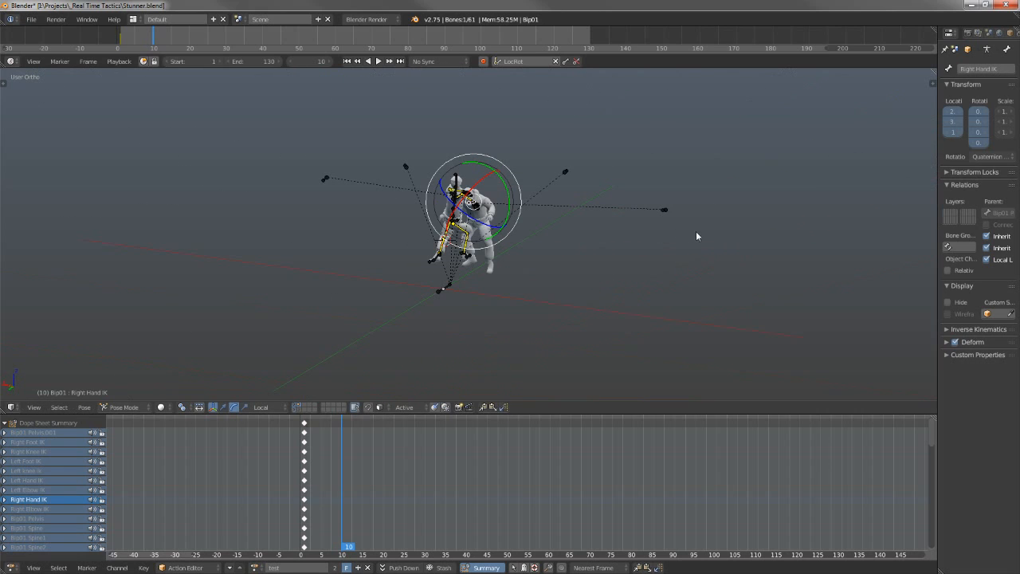
{"action": "right_click", "coordinate": [665, 211]}
{"action": "key", "text": "g"}
{"action": "left_click", "coordinate": [533, 264]}
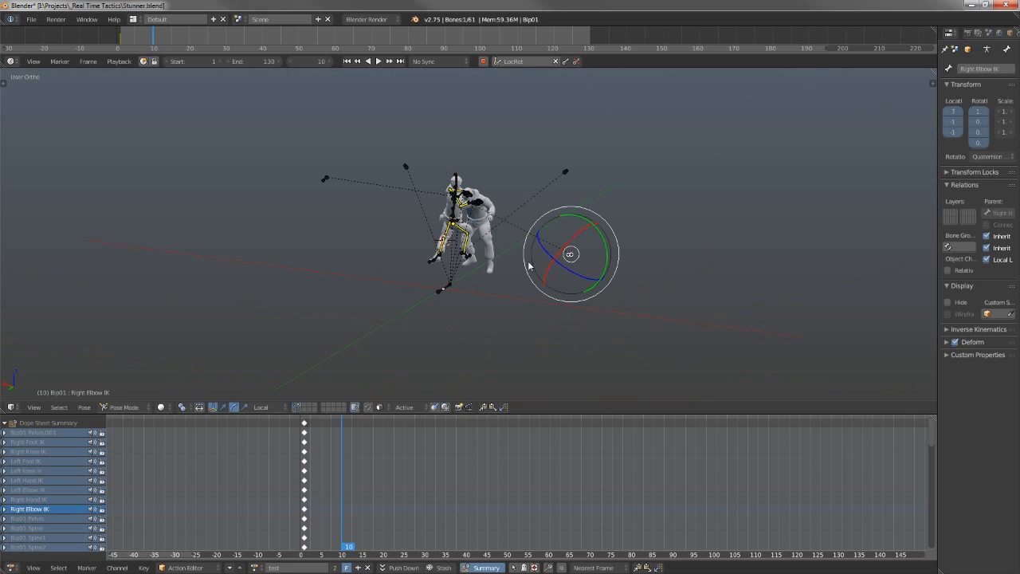
Move Left Foot IK up to the victim's head to extend the attacker's left leg into a kick.
{"action": "middle_click_drag", "start_coordinate": [533, 265], "coordinate": [517, 259]}
{"action": "scroll", "coordinate": [522, 260], "scroll_direction": "up", "scroll_amount": 5}
{"action": "right_click", "coordinate": [489, 295]}
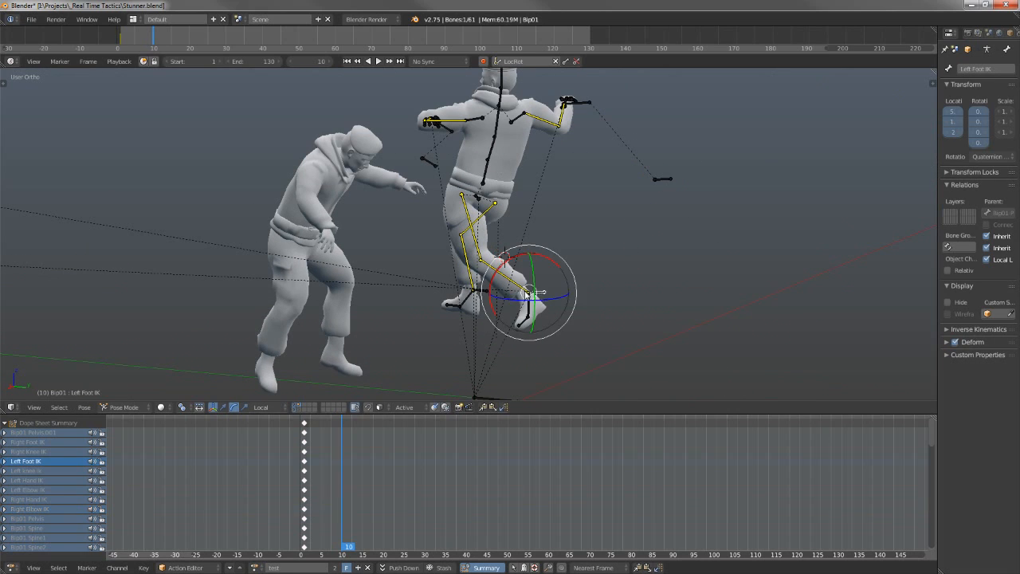
{"action": "key", "text": "g"}
{"action": "left_click", "coordinate": [372, 172]}
Rotate Bip01 L Foot from two viewing angles to align the kicking foot with the victim's head.
{"action": "right_click", "coordinate": [364, 187]}
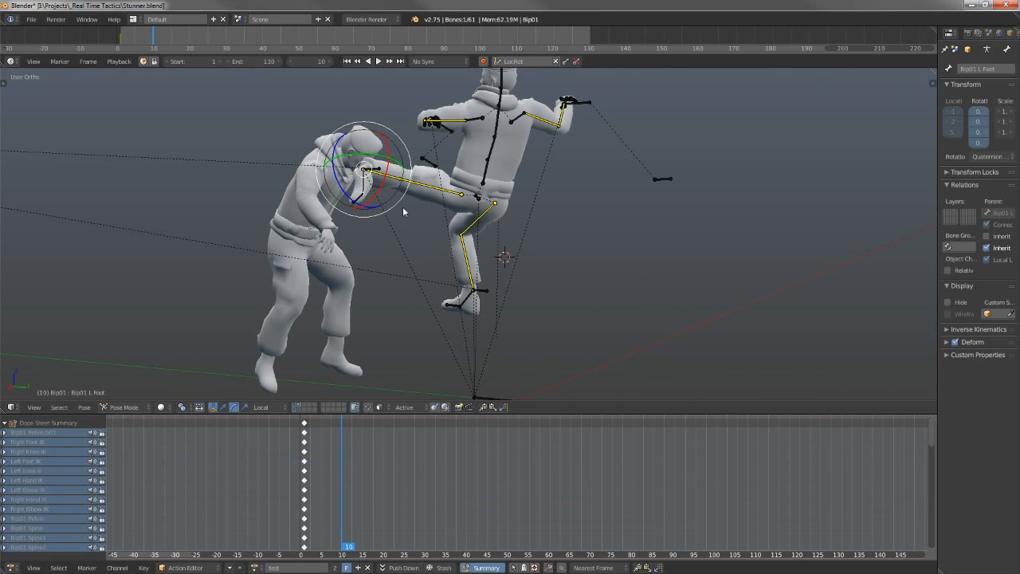
{"action": "key", "text": "r"}
{"action": "key", "text": "r"}
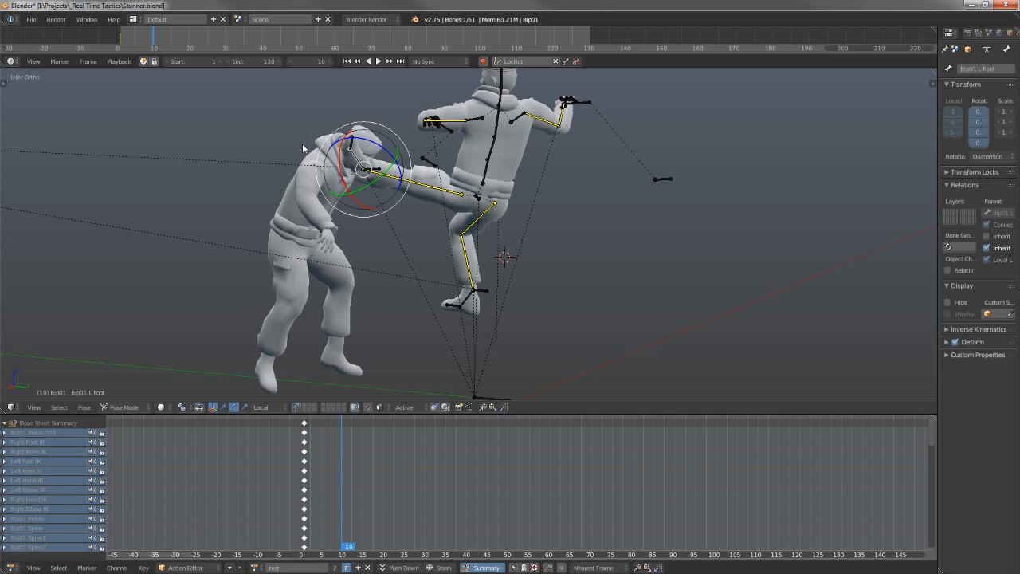
{"action": "left_click", "coordinate": [366, 146]}
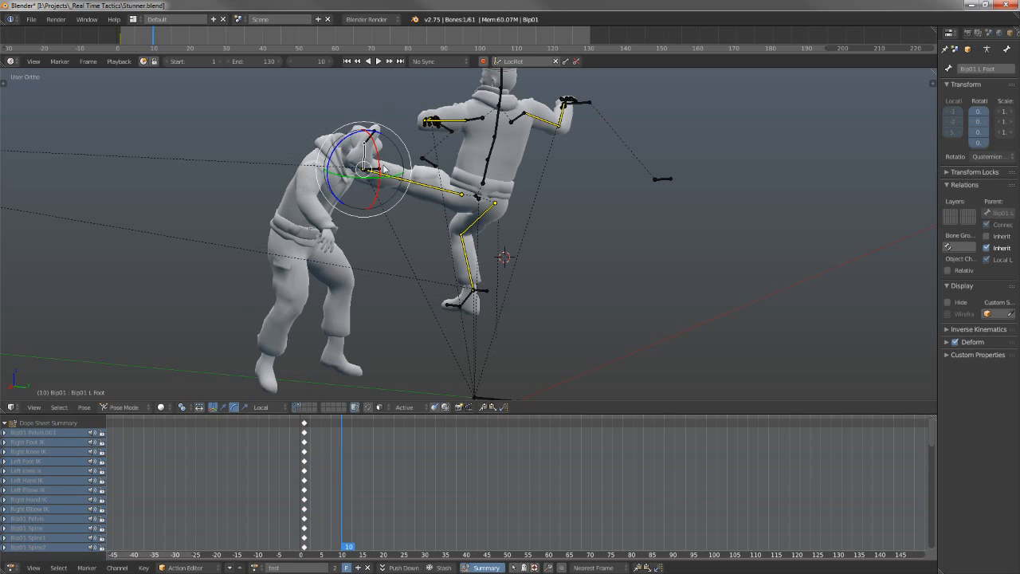
{"action": "scroll", "coordinate": [412, 236], "scroll_direction": "up", "scroll_amount": 2}
{"action": "middle_click_drag", "start_coordinate": [412, 236], "coordinate": [378, 304]}
{"action": "scroll", "coordinate": [376, 303], "scroll_direction": "up", "scroll_amount": 2}
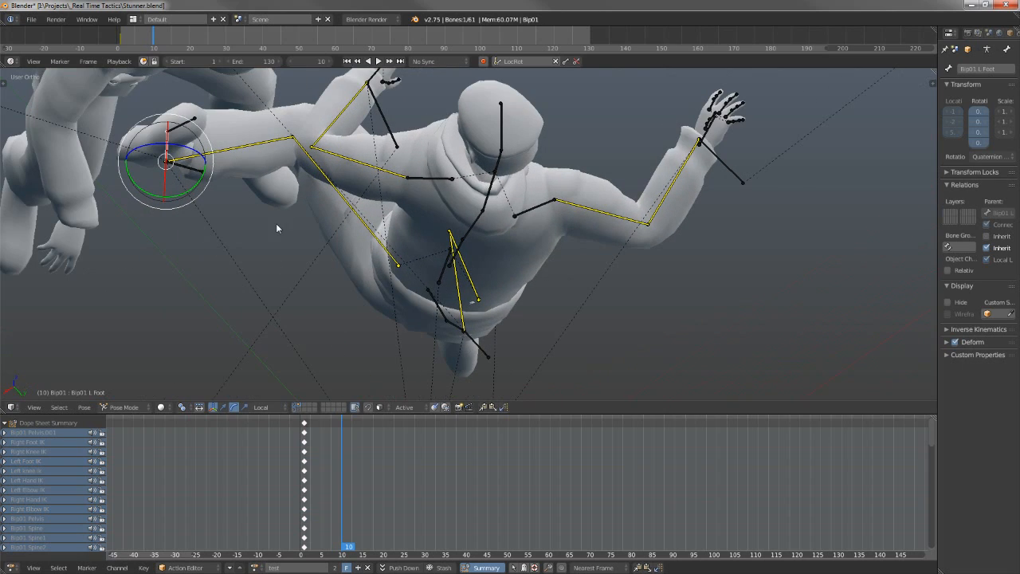
{"action": "key", "text": "r"}
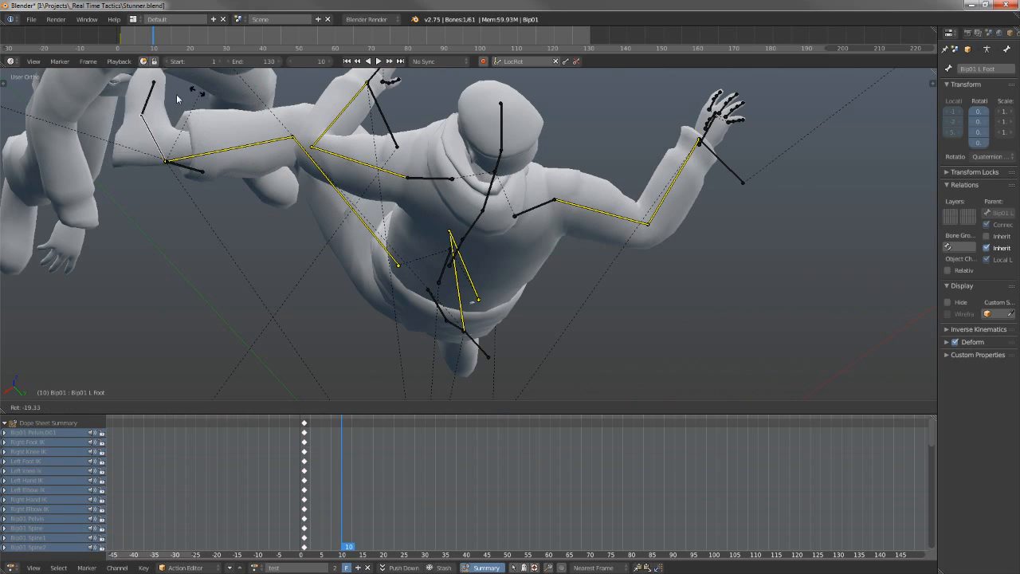
{"action": "left_click", "coordinate": [185, 154]}
Raise Left Foot IK to lift the kicking foot higher on the victim's head.
{"action": "right_click", "coordinate": [181, 175]}
{"action": "middle_click_drag", "start_coordinate": [181, 175], "coordinate": [318, 144]}
{"action": "right_click", "coordinate": [223, 179]}
{"action": "key", "text": "g"}
{"action": "left_click", "coordinate": [278, 107]}
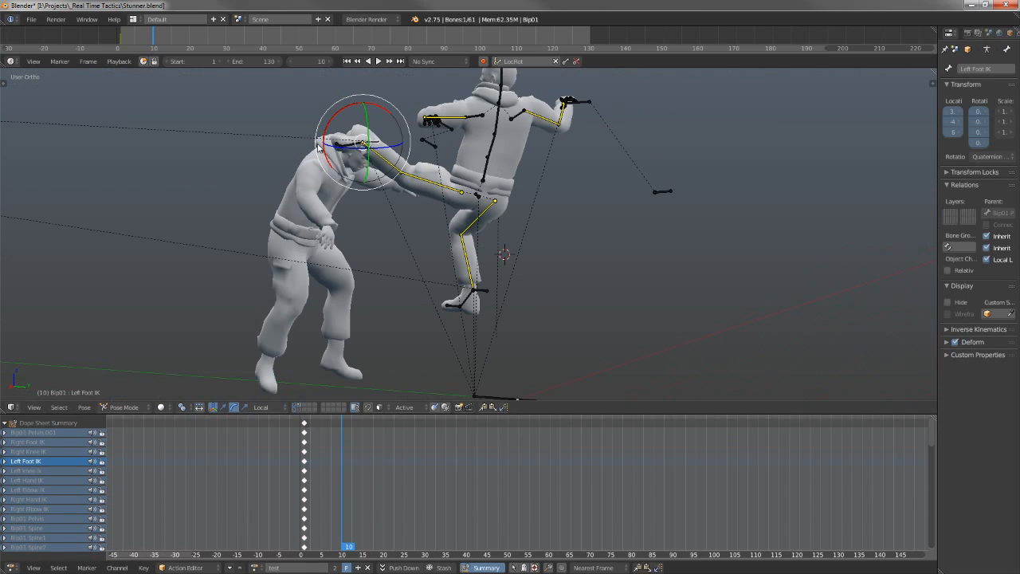
Rotate Bip01 L Foot to tilt its toes upward and nudge Left Foot IK slightly at the victim's head.
{"action": "right_click", "coordinate": [349, 144]}
{"action": "key", "text": "r"}
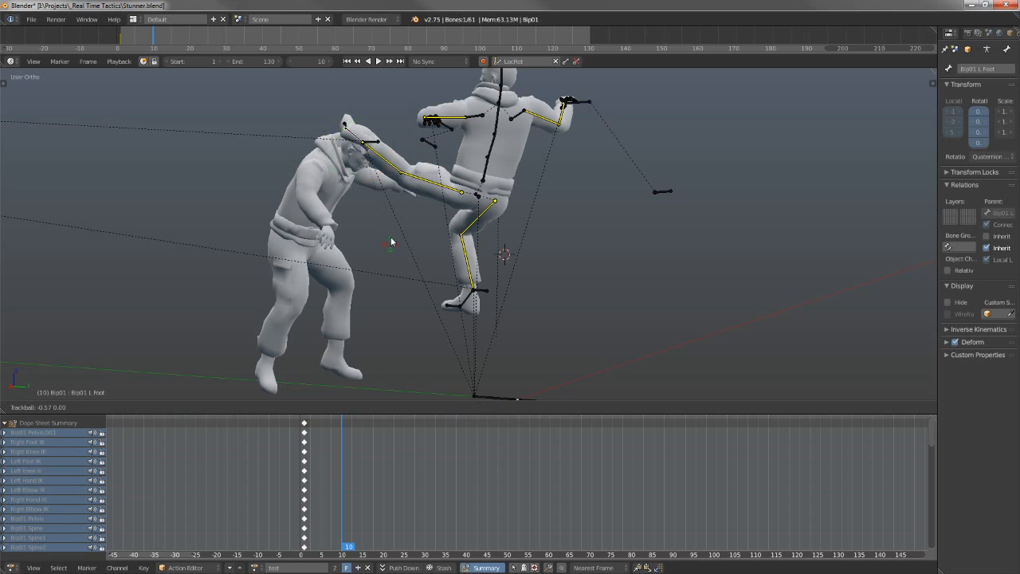
{"action": "left_click", "coordinate": [380, 228]}
{"action": "right_click", "coordinate": [375, 139]}
{"action": "key", "text": "g"}
{"action": "left_click", "coordinate": [377, 134]}
Rotate Bip01 Pelvis to lean the attacker's body back away from the kick.
{"action": "right_click", "coordinate": [480, 199]}
{"action": "key", "text": "r"}
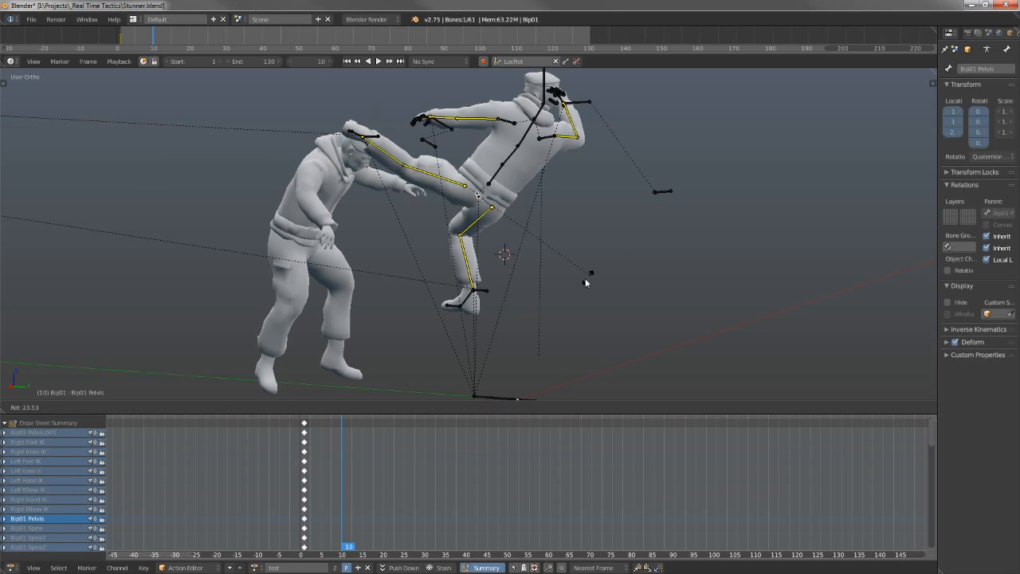
{"action": "left_click", "coordinate": [504, 188]}
Rotate the three spine bones in turn to curve the attacker's torso back upright.
{"action": "right_click", "coordinate": [502, 180]}
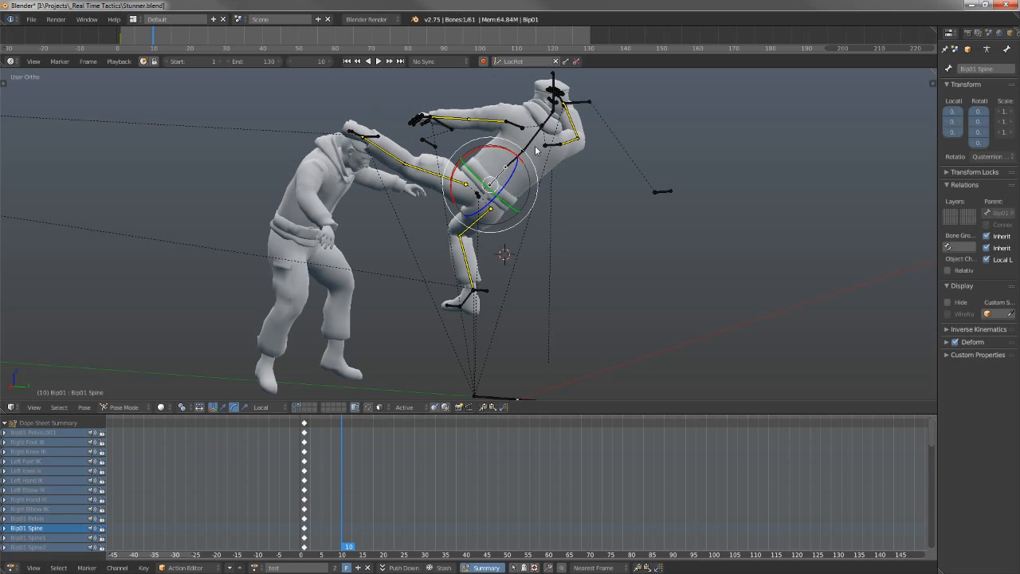
{"action": "key", "text": "r"}
{"action": "left_click", "coordinate": [518, 145]}
{"action": "right_click", "coordinate": [511, 148]}
{"action": "key", "text": "r"}
{"action": "left_click", "coordinate": [506, 119]}
{"action": "right_click", "coordinate": [507, 126]}
{"action": "key", "text": "r"}
{"action": "left_click", "coordinate": [518, 121]}
Rotate the attacker's left and right clavicle bones to adjust both shoulders in the kick pose.
{"action": "middle_click_drag", "start_coordinate": [605, 268], "coordinate": [605, 370], "text": "shift"}
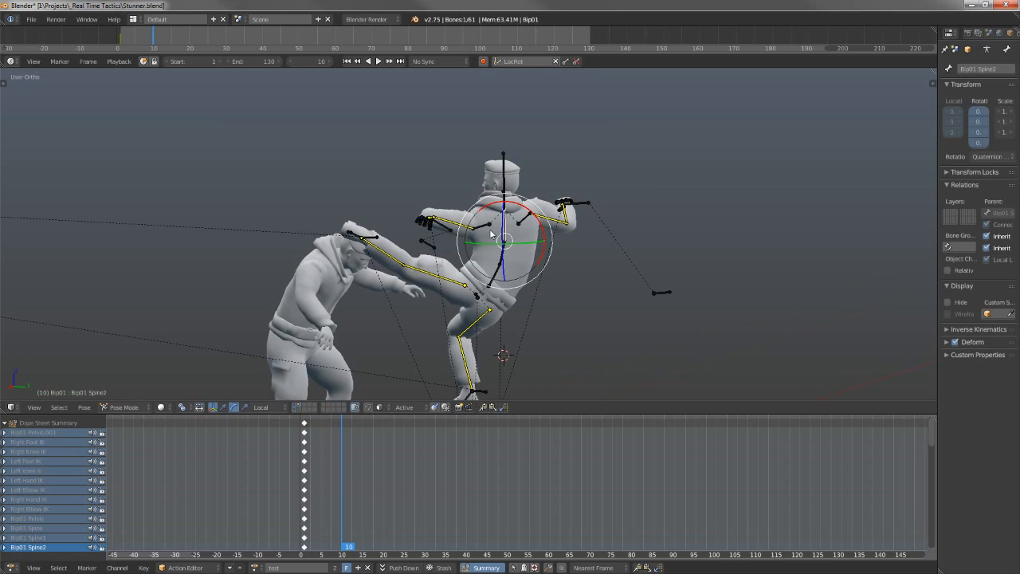
{"action": "right_click", "coordinate": [488, 231]}
{"action": "key", "text": "r"}
{"action": "left_click", "coordinate": [584, 341]}
{"action": "right_click", "coordinate": [526, 215]}
{"action": "key", "text": "r"}
{"action": "left_click", "coordinate": [585, 350]}
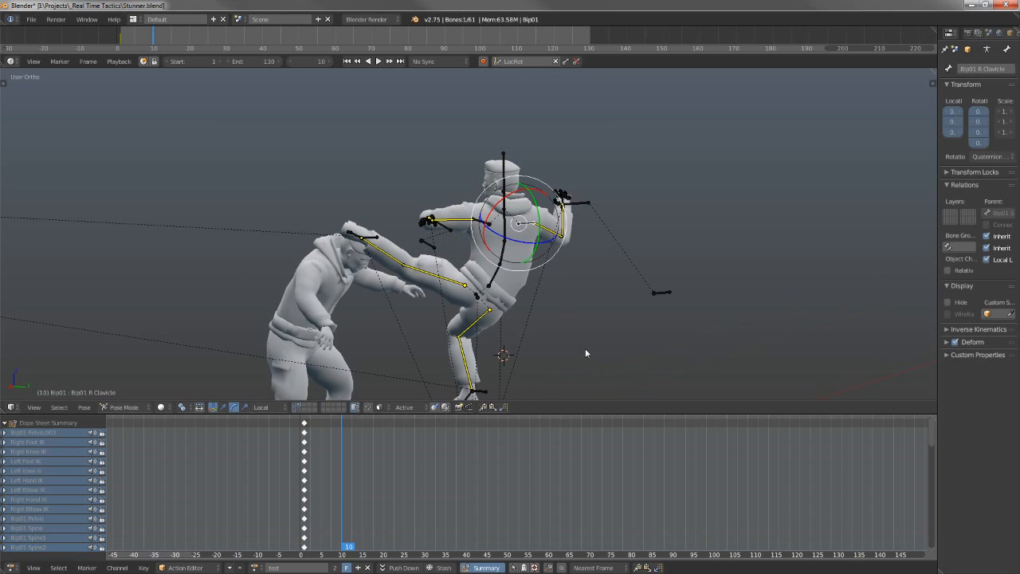
Lower Right Hand IK behind the attacker and rotate it to angle the right hand.
{"action": "right_click", "coordinate": [584, 205]}
{"action": "key", "text": "g"}
{"action": "left_click", "coordinate": [624, 248]}
{"action": "scroll", "coordinate": [520, 348], "scroll_direction": "down", "scroll_amount": 2}
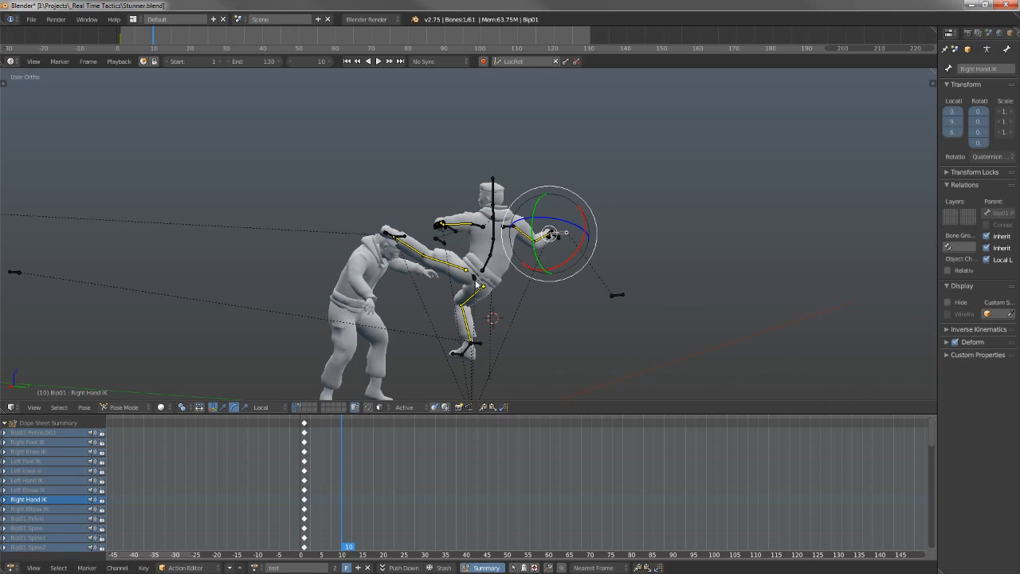
{"action": "key", "text": "r"}
{"action": "left_click", "coordinate": [542, 335]}
Reposition Left Foot IK against the victim's head and rotate Bip01 L Foot to match.
{"action": "right_click", "coordinate": [415, 238]}
{"action": "right_click", "coordinate": [402, 239]}
{"action": "key", "text": "g"}
{"action": "left_click", "coordinate": [327, 239]}
{"action": "middle_click_drag", "start_coordinate": [326, 239], "coordinate": [435, 301]}
{"action": "key", "text": "g"}
{"action": "left_click", "coordinate": [433, 295]}
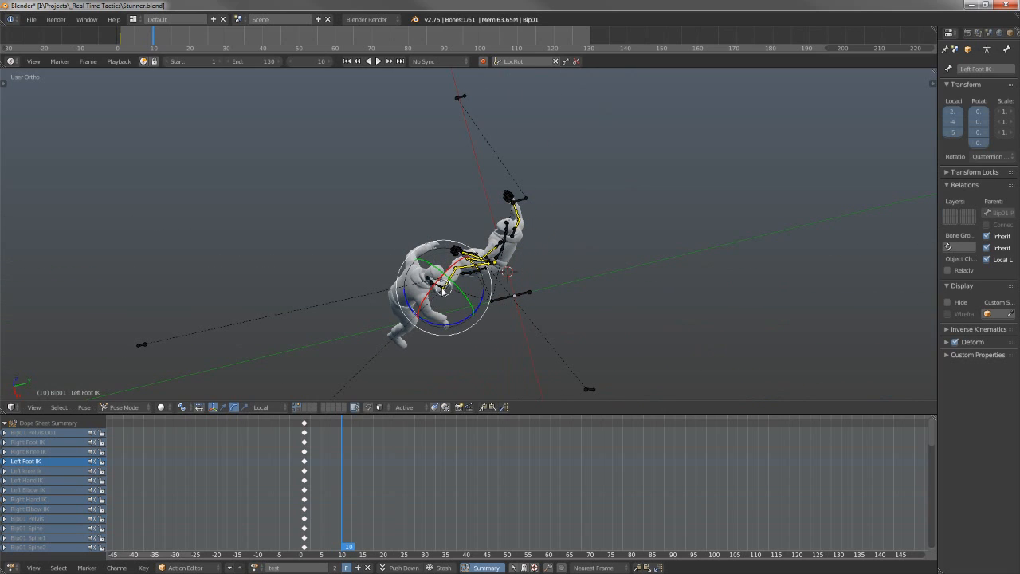
{"action": "right_click", "coordinate": [441, 288]}
{"action": "key", "text": "r"}
{"action": "left_click", "coordinate": [384, 203]}
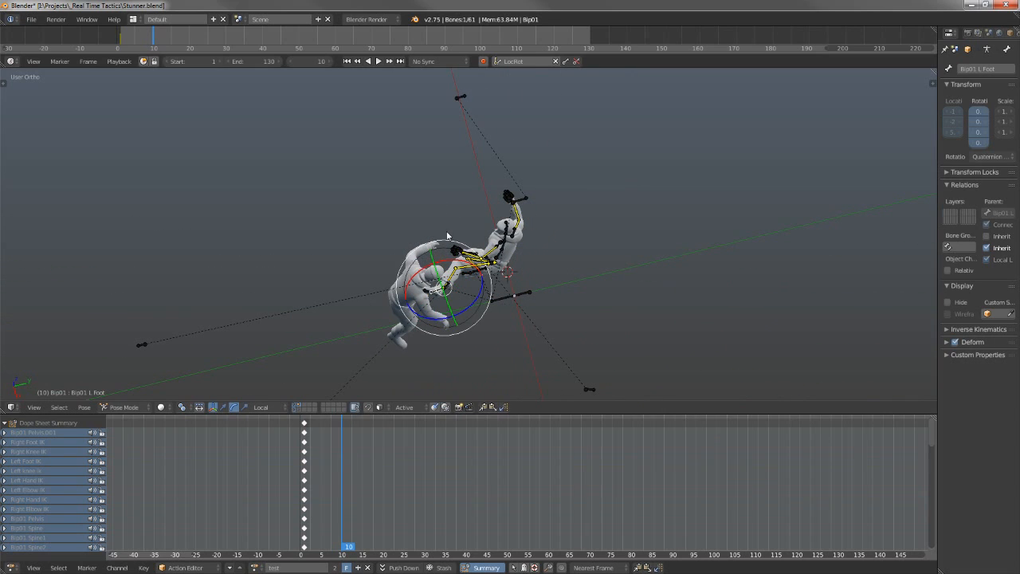
Adjust the position and rotation of Right Foot IK to place the attacker's supporting leg under the body.
{"action": "middle_click_drag", "start_coordinate": [447, 234], "coordinate": [382, 144]}
{"action": "middle_click_drag", "start_coordinate": [516, 318], "coordinate": [459, 298]}
{"action": "right_click", "coordinate": [467, 307]}
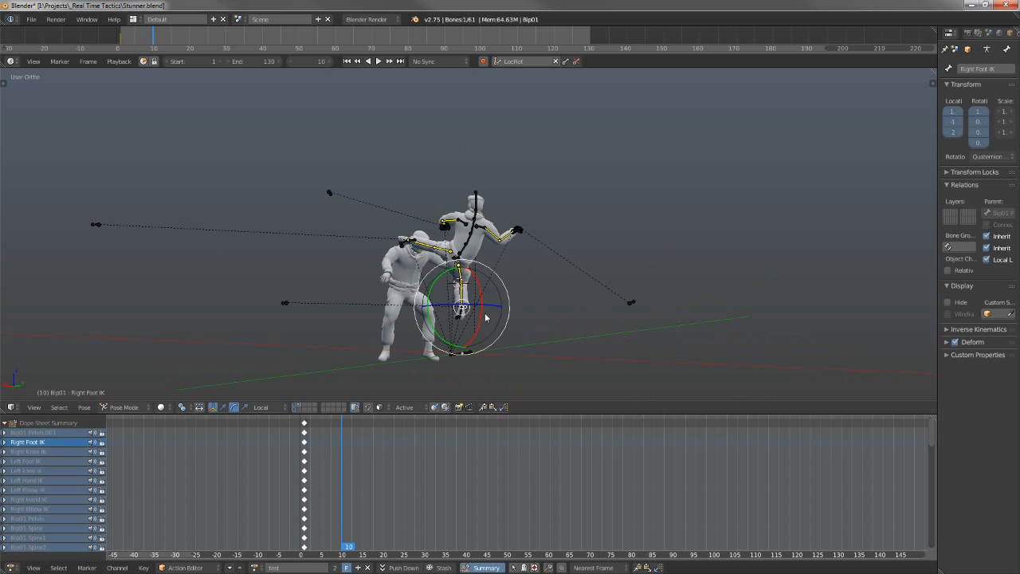
{"action": "middle_click_drag", "start_coordinate": [498, 327], "coordinate": [450, 331]}
{"action": "key", "text": "g"}
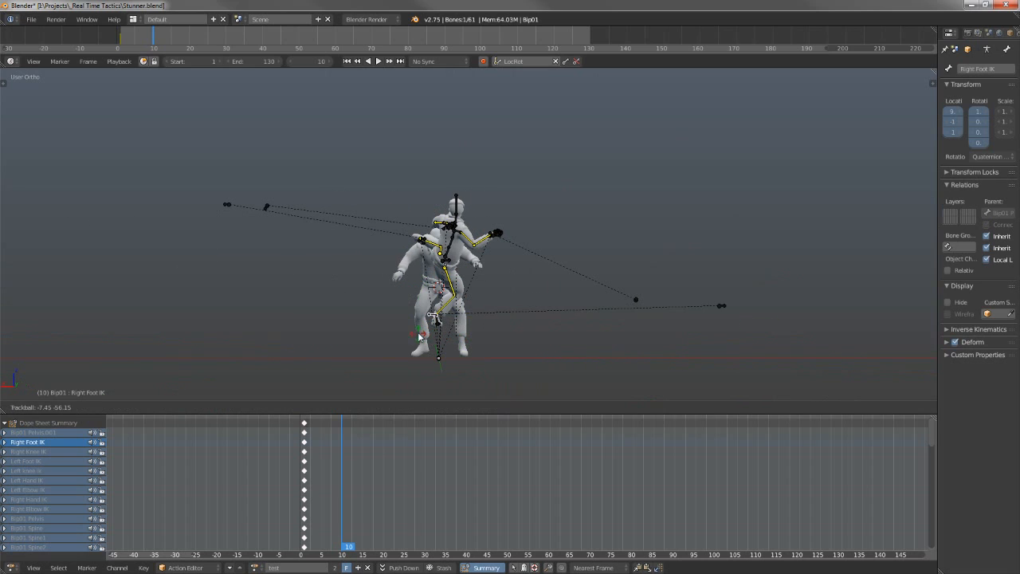
{"action": "left_click", "coordinate": [486, 310]}
Rotate Bip01 R Foot to point the attacker's hanging right foot downward.
{"action": "right_click", "coordinate": [438, 323]}
{"action": "key", "text": "r"}
{"action": "left_click", "coordinate": [437, 377]}
{"action": "key", "text": "r"}
{"action": "key", "text": "r"}
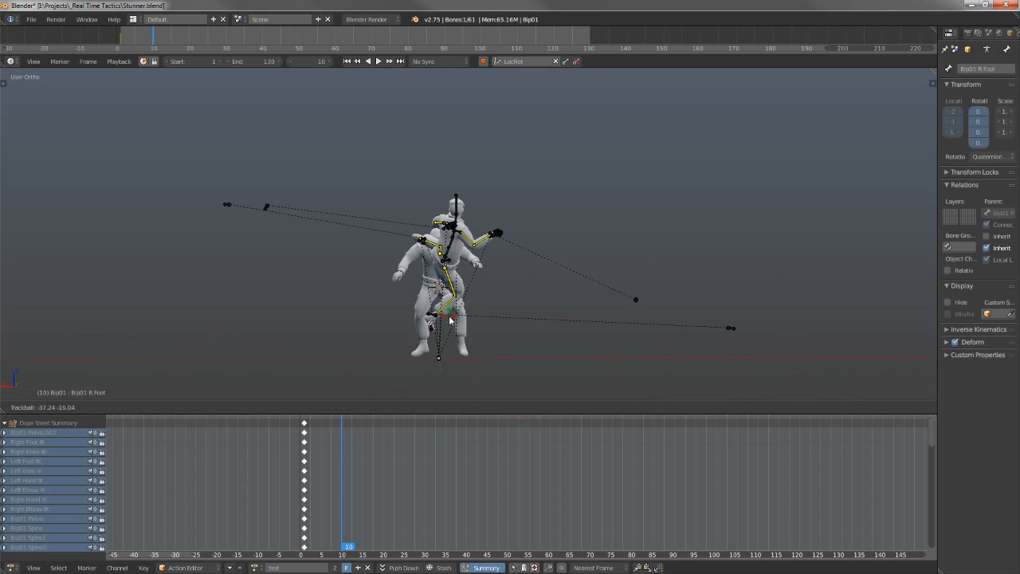
{"action": "left_click", "coordinate": [451, 319]}
Rotate Bip01 Neck to tip the attacker's head forward toward the victim.
{"action": "middle_click_drag", "start_coordinate": [451, 319], "coordinate": [507, 285]}
{"action": "scroll", "coordinate": [480, 261], "scroll_direction": "up", "scroll_amount": 3}
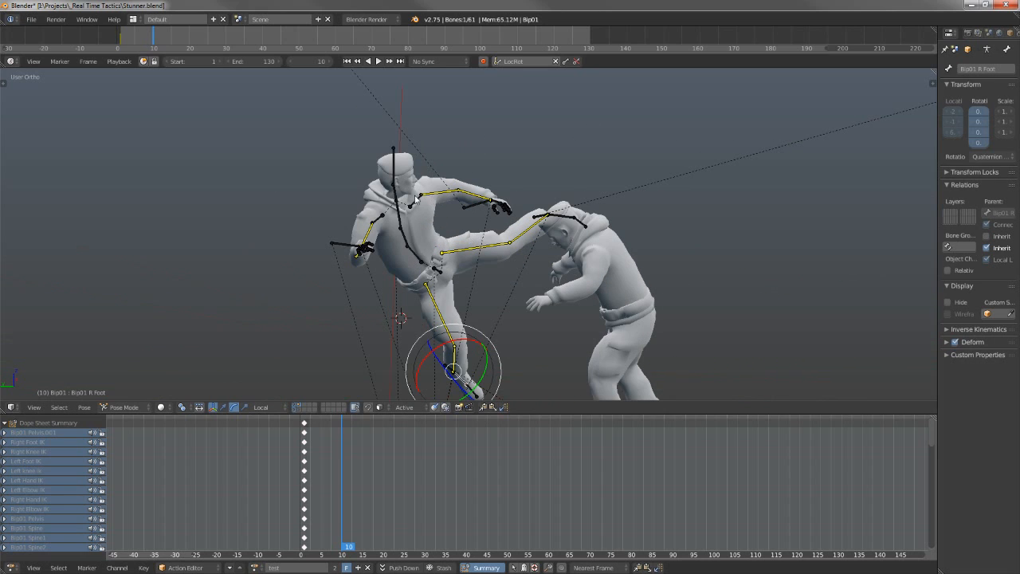
{"action": "right_click", "coordinate": [415, 198]}
{"action": "key", "text": "KP_1"}
{"action": "key", "text": "ctrl+KP_1"}
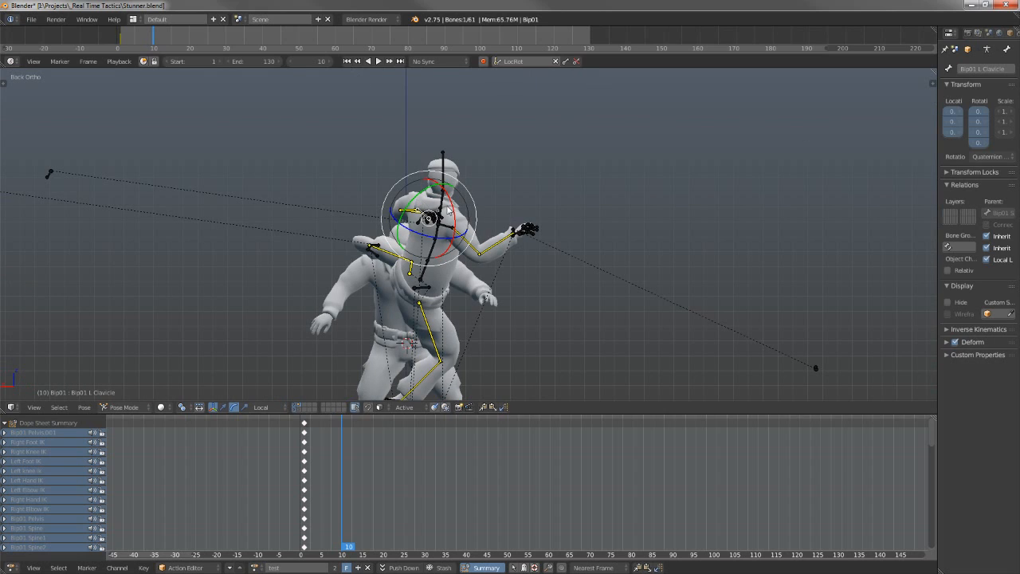
{"action": "key", "text": "ctrl+KP_3"}
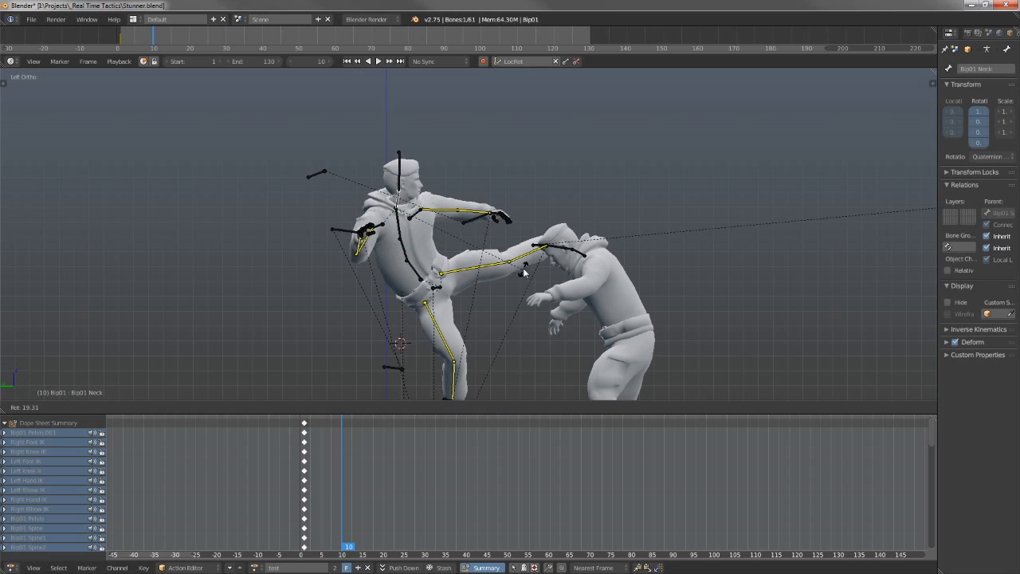
{"action": "right_click", "coordinate": [397, 199]}
{"action": "key", "text": "r"}
{"action": "key", "text": "Escape"}
{"action": "key", "text": "r"}
{"action": "key", "text": "r"}
{"action": "left_click", "coordinate": [544, 243]}
{"action": "key", "text": "r"}
{"action": "key", "text": "r"}
{"action": "left_click", "coordinate": [564, 264]}
Rotate Bip01 Spine2 to curl the attacker's chest forward over the kick.
{"action": "right_click", "coordinate": [402, 227]}
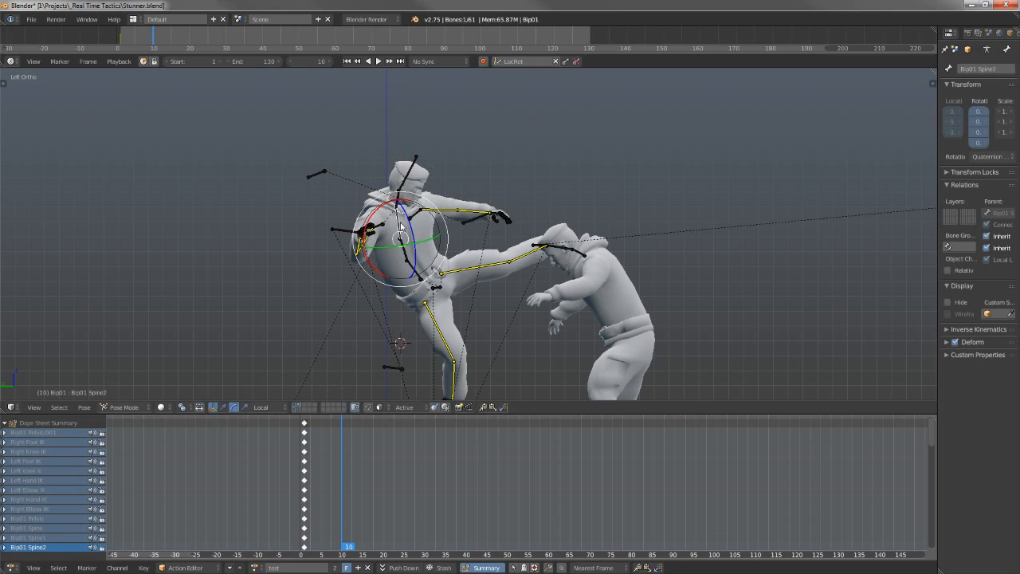
{"action": "key", "text": "r"}
{"action": "key", "text": "r"}
{"action": "left_click", "coordinate": [399, 252]}
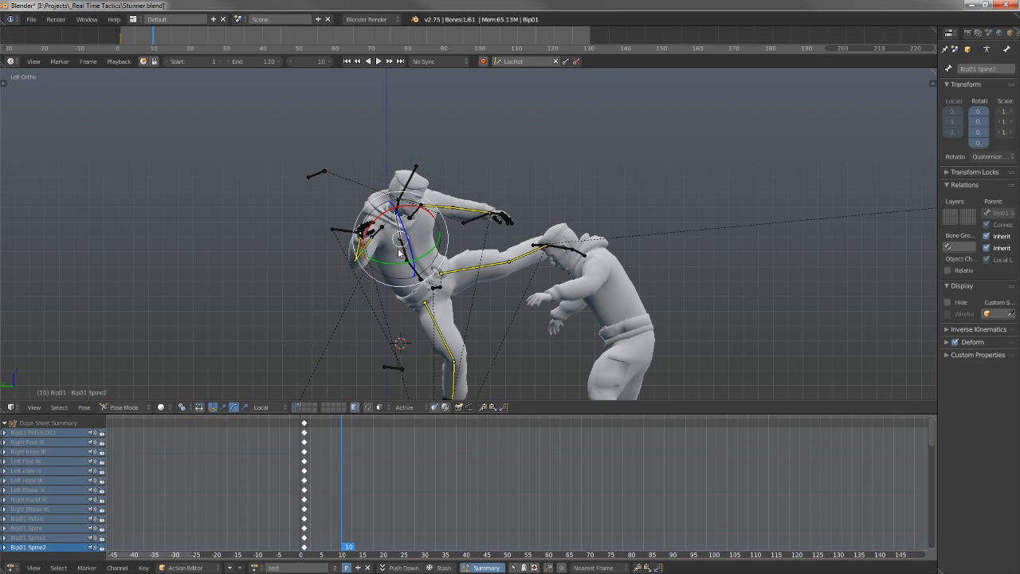
Lower Right Hand IK behind the attacker and raise the pelvis control slightly while shifting it backward.
{"action": "right_click", "coordinate": [344, 234]}
{"action": "key", "text": "g"}
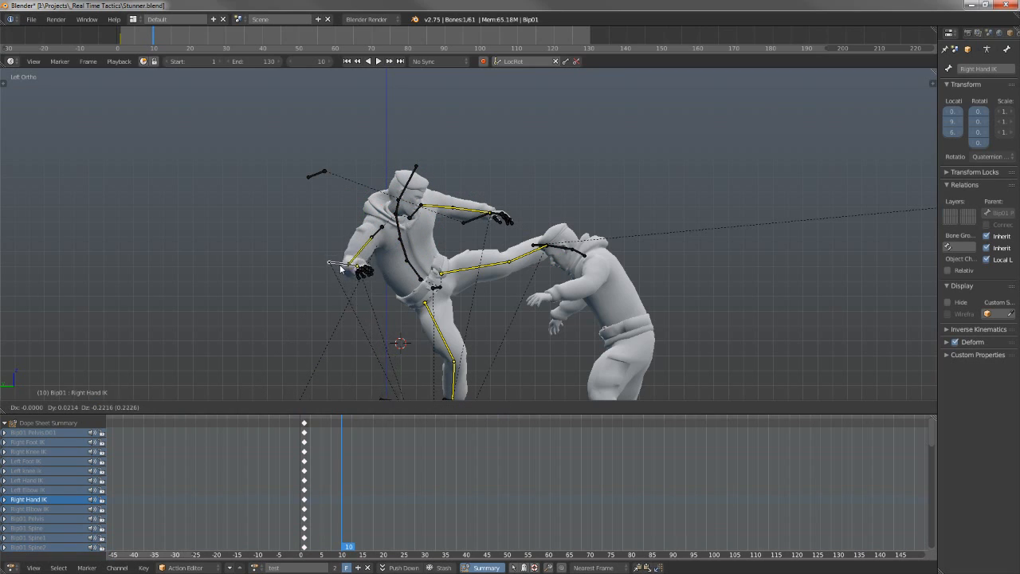
{"action": "left_click", "coordinate": [342, 269]}
{"action": "right_click", "coordinate": [433, 289]}
{"action": "key", "text": "g"}
{"action": "left_click", "coordinate": [427, 282]}
{"action": "right_click", "coordinate": [563, 251]}
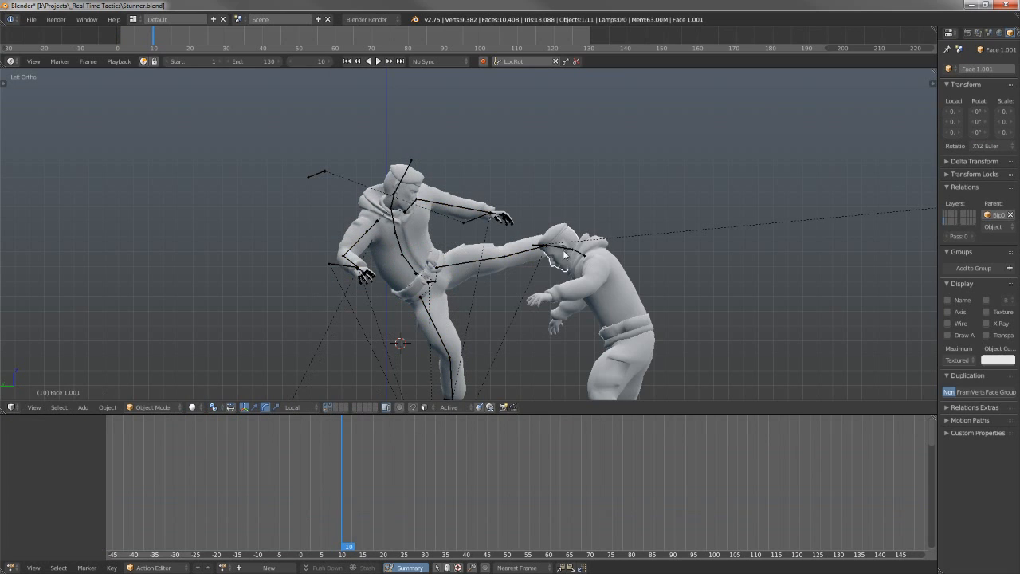
{"action": "right_click", "coordinate": [544, 250]}
{"action": "right_click", "coordinate": [541, 246]}
{"action": "right_click", "coordinate": [543, 245]}
{"action": "middle_click_drag", "start_coordinate": [549, 236], "coordinate": [580, 309]}
{"action": "key", "text": "r"}
{"action": "key", "text": "r"}
{"action": "key", "text": "Escape"}
Rotate Bip01 L Foot from several angles to lay the attacker's kicking foot along the victim's head.
{"action": "right_click", "coordinate": [534, 164]}
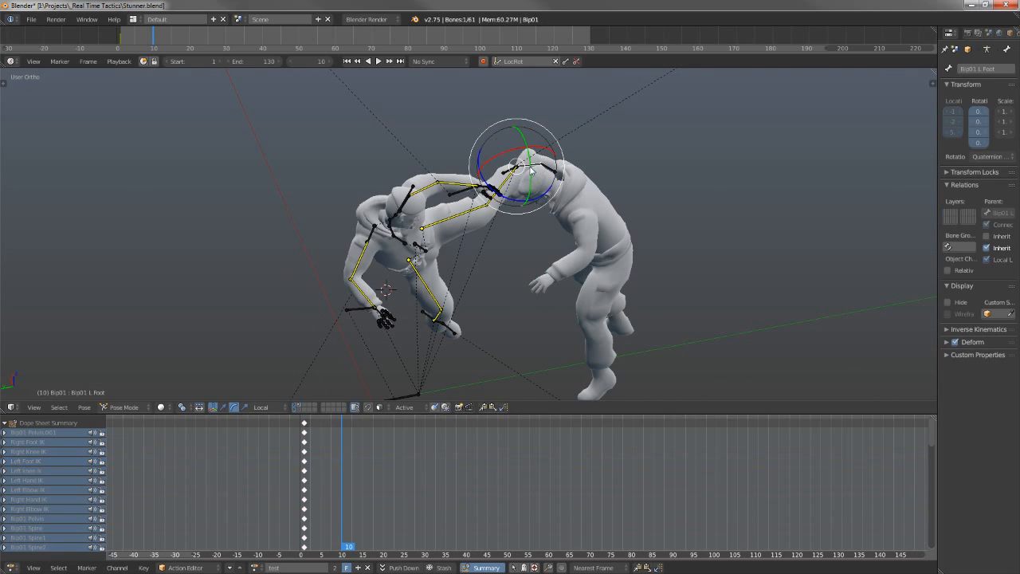
{"action": "key", "text": "r"}
{"action": "left_click", "coordinate": [519, 114]}
{"action": "middle_click_drag", "start_coordinate": [519, 114], "coordinate": [526, 397]}
{"action": "key", "text": "r"}
{"action": "left_click", "coordinate": [563, 114]}
{"action": "middle_click_drag", "start_coordinate": [564, 114], "coordinate": [554, 272]}
{"action": "key", "text": "r"}
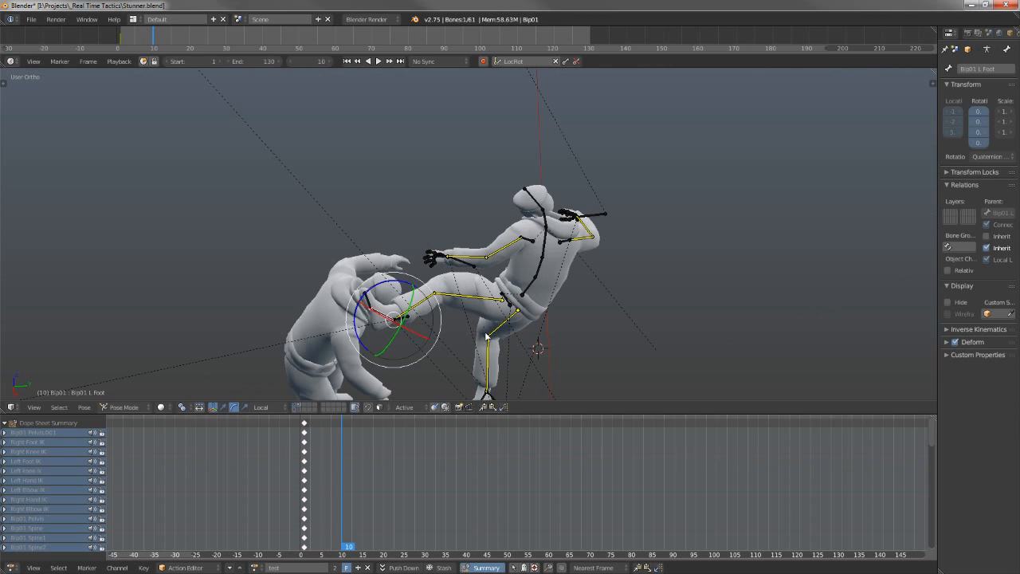
{"action": "left_click", "coordinate": [486, 337]}
{"action": "middle_click_drag", "start_coordinate": [486, 338], "coordinate": [448, 242]}
{"action": "right_click", "coordinate": [374, 243]}
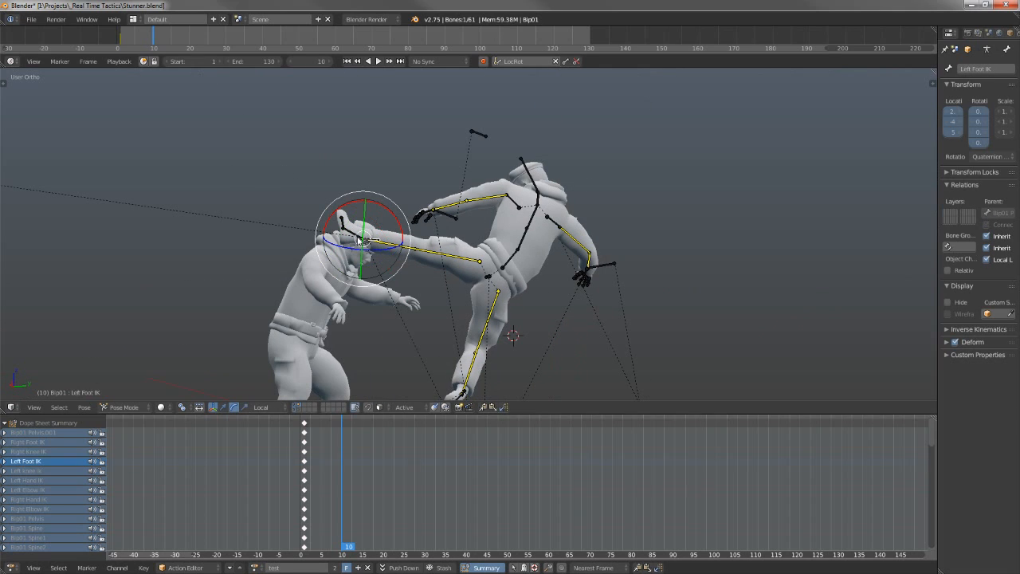
{"action": "right_click", "coordinate": [360, 238]}
{"action": "key", "text": "r"}
{"action": "left_click", "coordinate": [371, 194]}
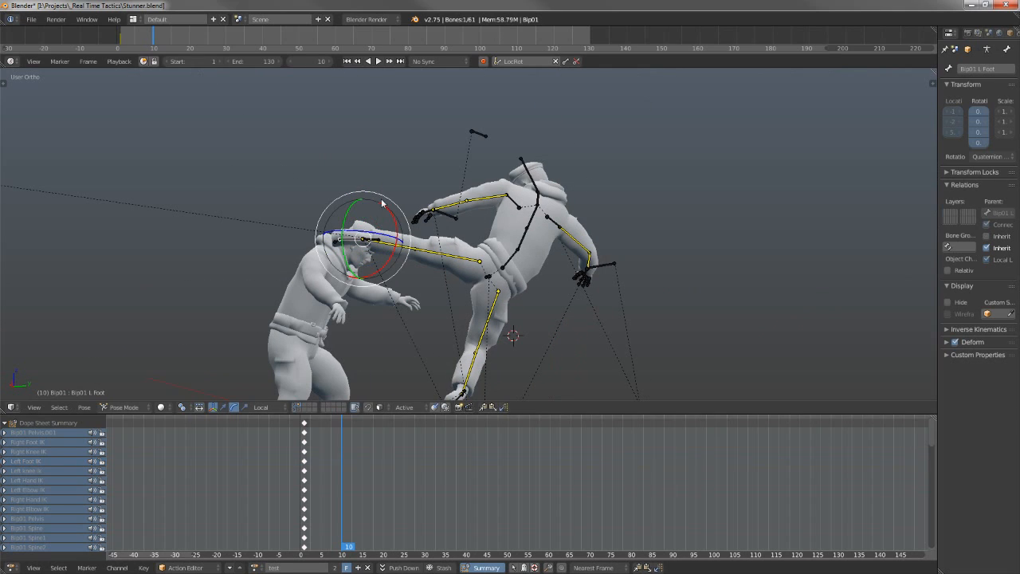
Move Left Foot IK to place the attacker's kicking foot against the side of the victim's head.
{"action": "right_click", "coordinate": [379, 244]}
{"action": "key", "text": "g"}
{"action": "left_click", "coordinate": [430, 224]}
{"action": "key", "text": "g"}
{"action": "left_click", "coordinate": [439, 244]}
Raise Right Foot IK to bend the attacker's supporting leg and rotate Bip01 R Foot to match.
{"action": "middle_click_drag", "start_coordinate": [529, 386], "coordinate": [482, 373]}
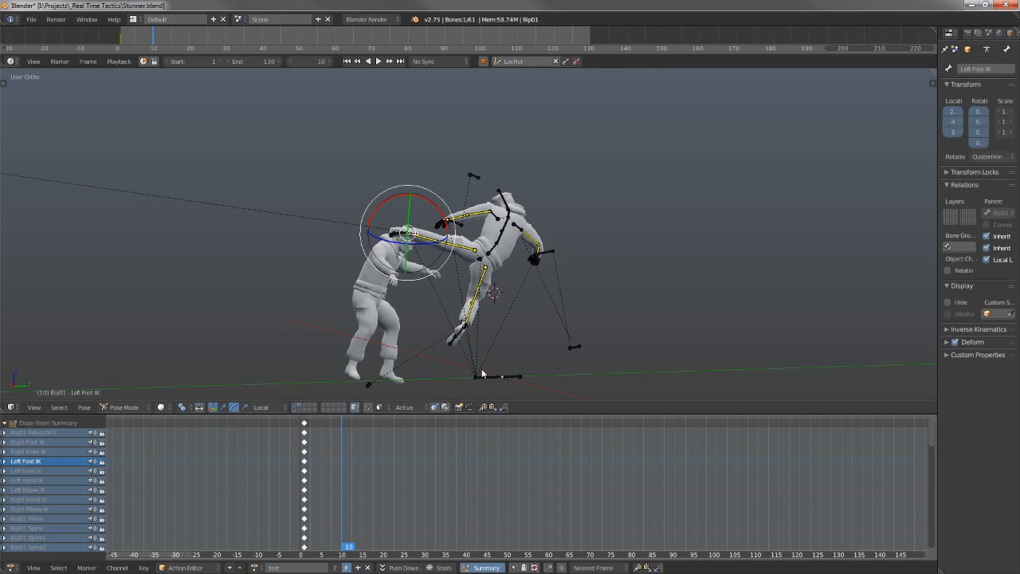
{"action": "right_click", "coordinate": [463, 331]}
{"action": "key", "text": "g"}
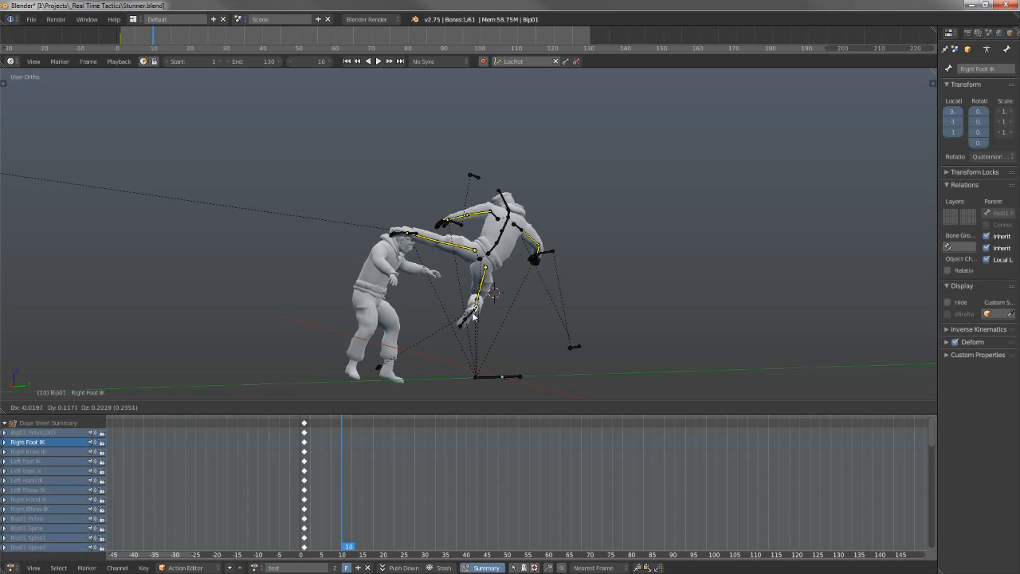
{"action": "left_click", "coordinate": [473, 319]}
{"action": "middle_click_drag", "start_coordinate": [473, 319], "coordinate": [396, 317]}
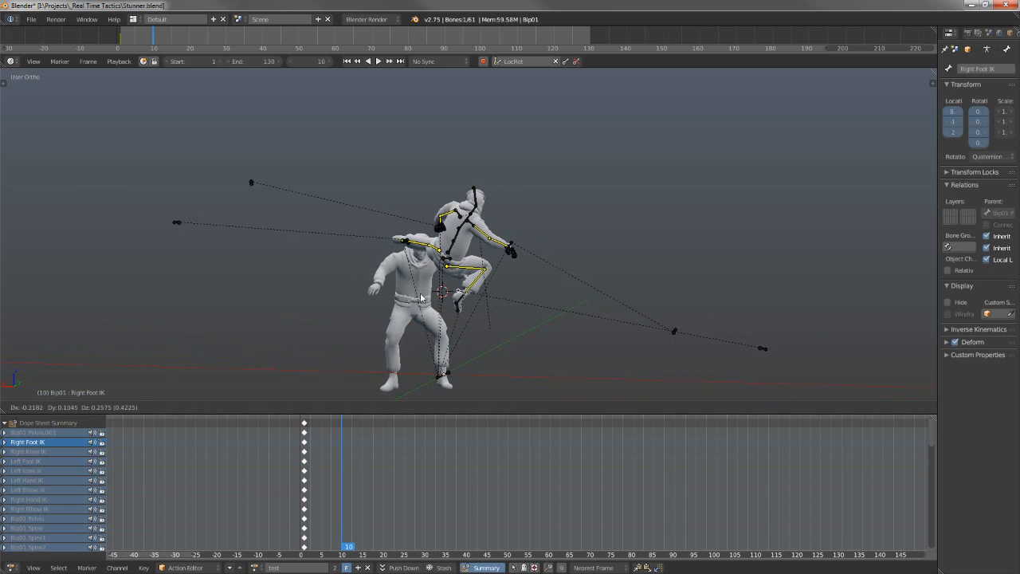
{"action": "left_click", "coordinate": [420, 301]}
{"action": "right_click", "coordinate": [419, 299]}
{"action": "key", "text": "r"}
{"action": "left_click", "coordinate": [440, 343]}
Try moving Right Foot IK outward so the attacker's bent right leg hangs beside the body.
{"action": "scroll", "coordinate": [477, 323], "scroll_direction": "up", "scroll_amount": 3}
{"action": "middle_click_drag", "start_coordinate": [476, 322], "coordinate": [438, 225]}
{"action": "key", "text": "ctrl+KP_1"}
{"action": "key", "text": "KP_1"}
{"action": "key", "text": "ctrl+KP_1"}
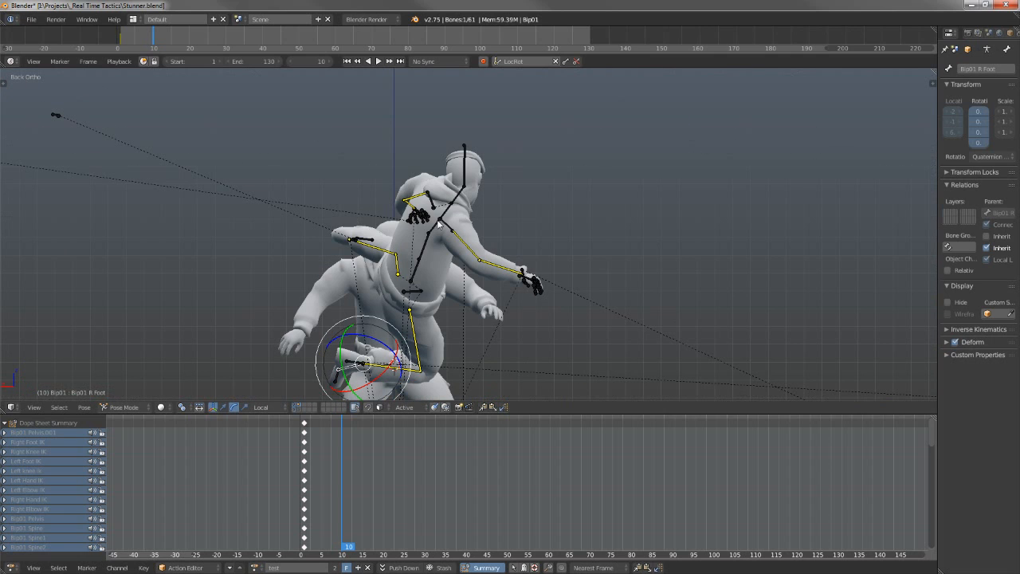
{"action": "middle_click_drag", "start_coordinate": [511, 245], "coordinate": [626, 140], "text": "shift"}
{"action": "key", "text": "r"}
{"action": "right_click", "coordinate": [586, 215]}
{"action": "right_click", "coordinate": [467, 257]}
{"action": "key", "text": "g"}
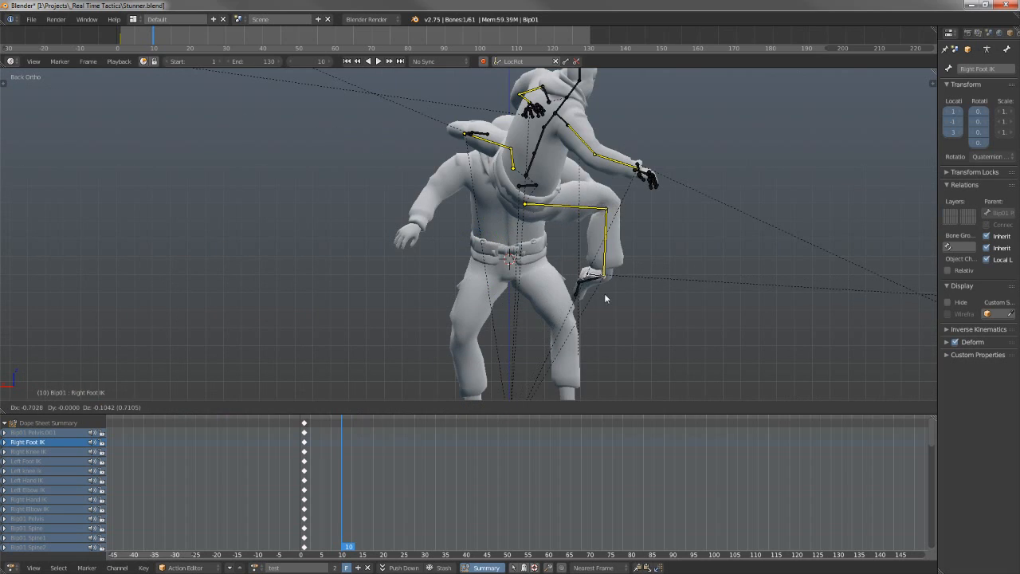
{"action": "left_click", "coordinate": [604, 294]}
Try rotating Bip01 R Foot outward to suit the side-hanging right leg.
{"action": "right_click", "coordinate": [604, 293]}
{"action": "key", "text": "r"}
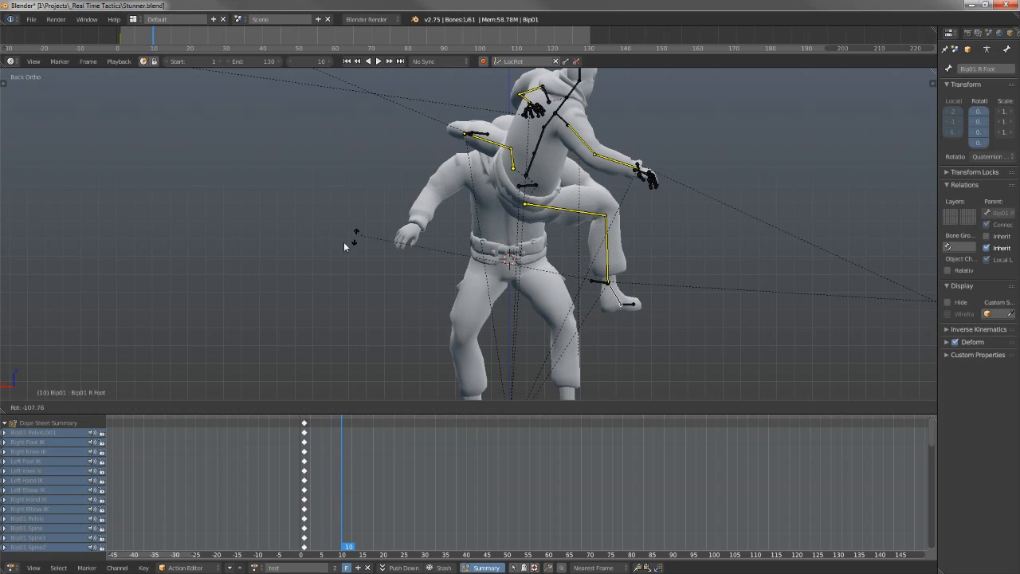
{"action": "left_click", "coordinate": [421, 266]}
{"action": "middle_click_drag", "start_coordinate": [420, 265], "coordinate": [482, 182]}
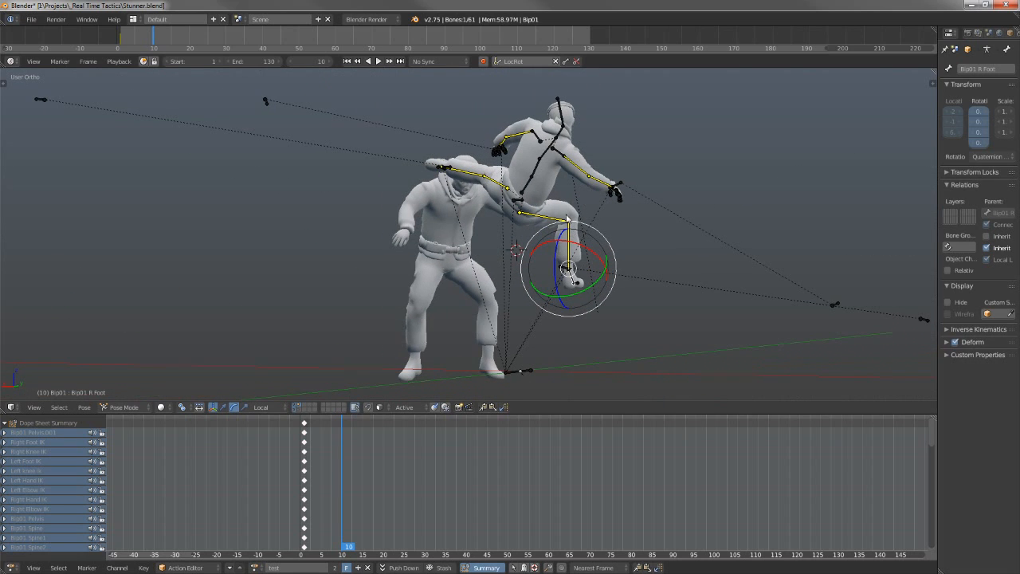
{"action": "middle_click_drag", "start_coordinate": [549, 188], "coordinate": [514, 236]}
{"action": "scroll", "coordinate": [549, 177], "scroll_direction": "up", "scroll_amount": 3}
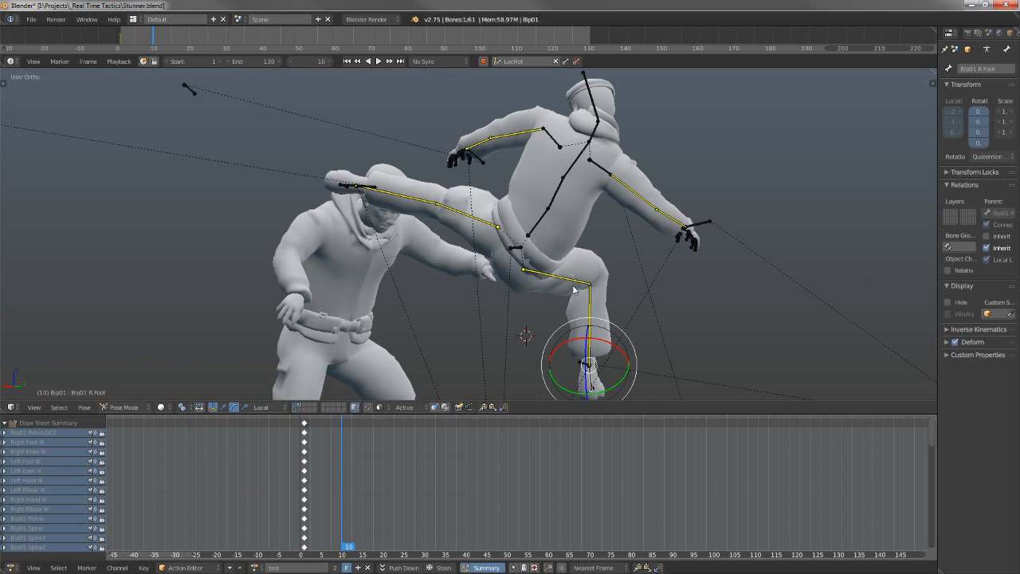
{"action": "key", "text": "KP_6"}
{"action": "key", "text": "KP_6"}
{"action": "key", "text": "ctrl+KP_1"}
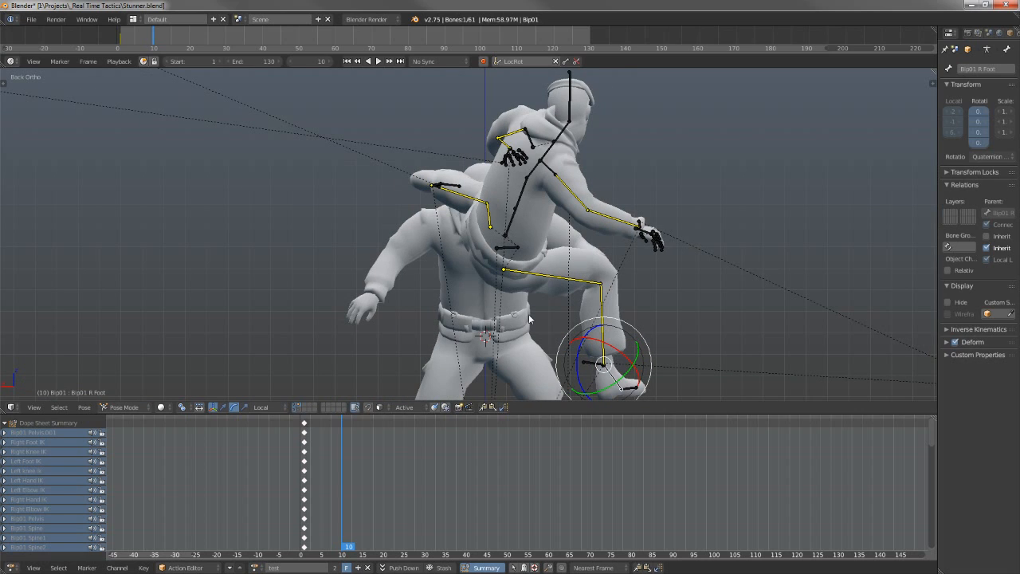
{"action": "key", "text": "r"}
{"action": "left_click", "coordinate": [575, 346]}
Move Right Foot IK back inward beneath the attacker and rotate Bip01 R Foot to follow the shin.
{"action": "right_click", "coordinate": [588, 368]}
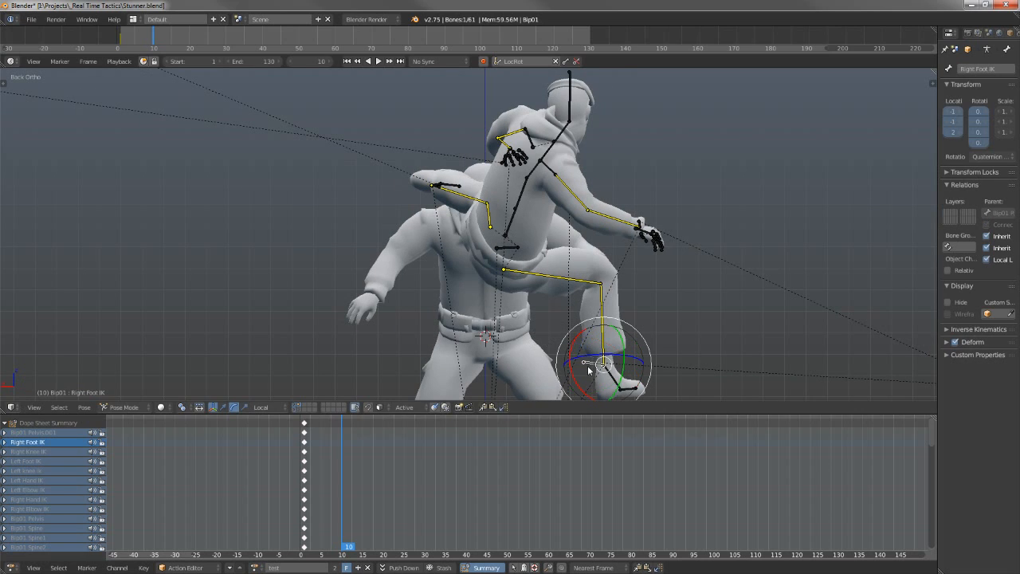
{"action": "key", "text": "g"}
{"action": "left_click", "coordinate": [436, 375]}
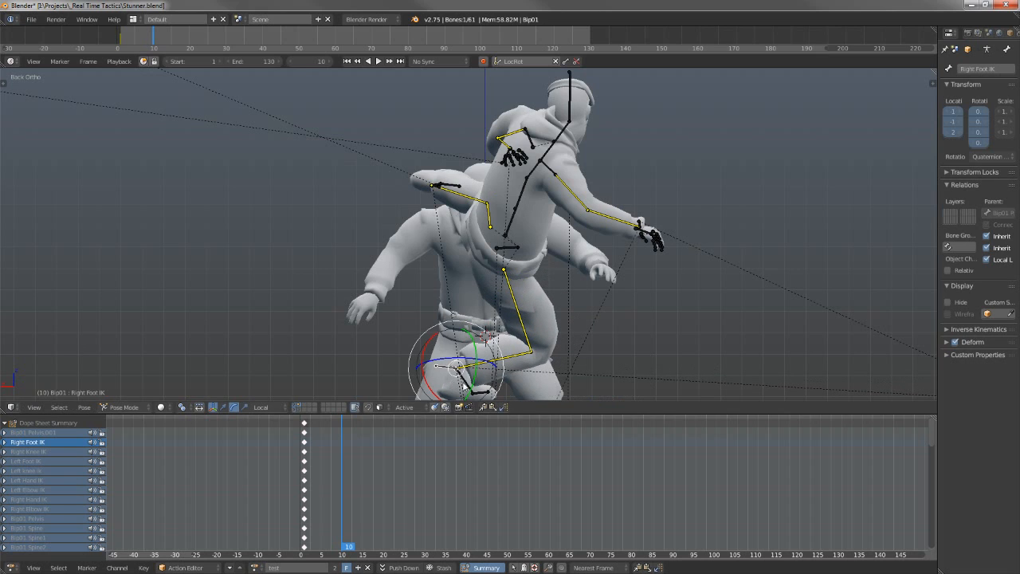
{"action": "right_click", "coordinate": [466, 387]}
{"action": "key", "text": "r"}
{"action": "left_click", "coordinate": [443, 110]}
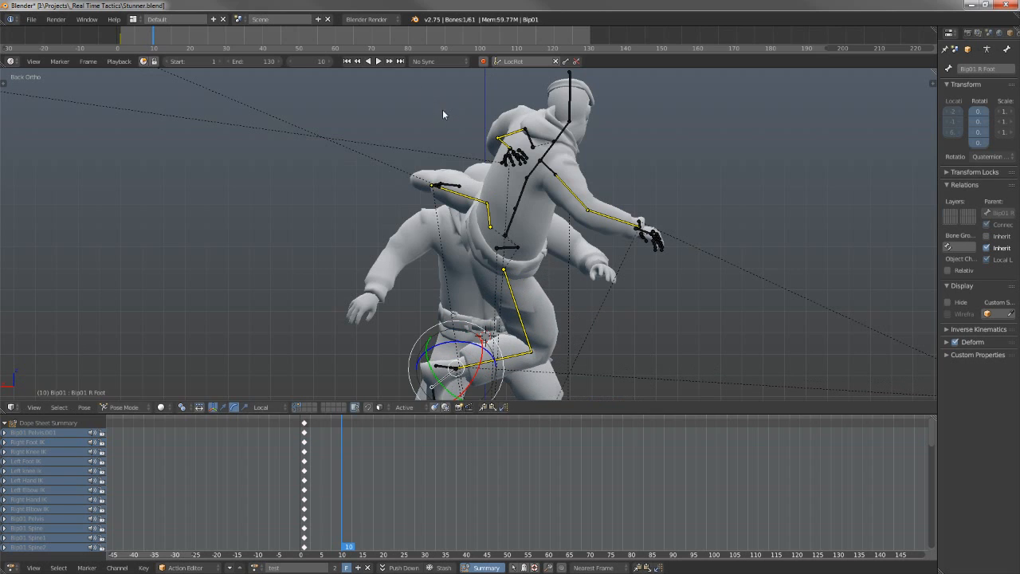
Raise Left Hand IK to lift the attacker's left arm above the kicking leg.
{"action": "middle_click_drag", "start_coordinate": [472, 87], "coordinate": [429, 135]}
{"action": "middle_click_drag", "start_coordinate": [490, 186], "coordinate": [485, 156]}
{"action": "right_click", "coordinate": [390, 159]}
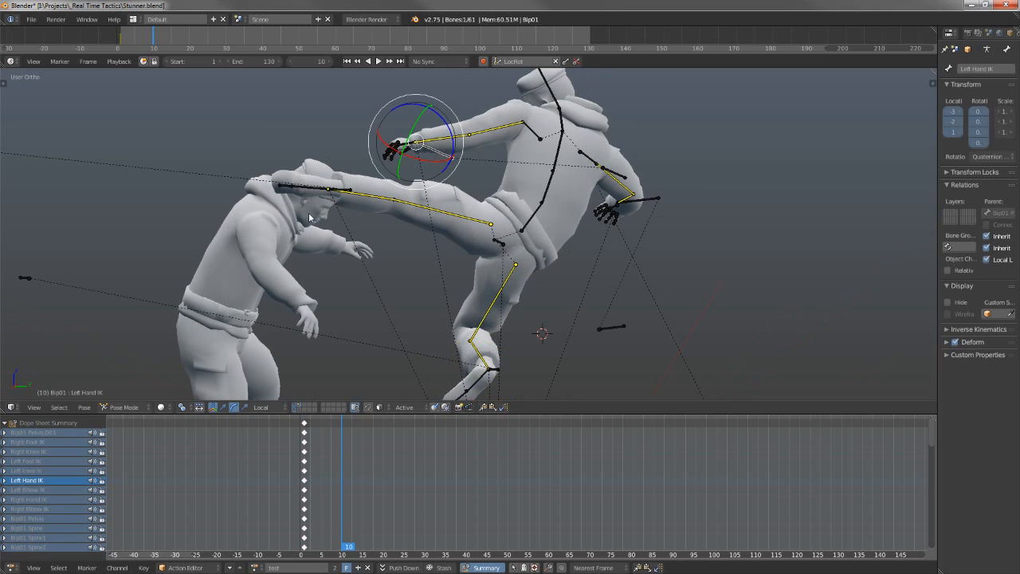
{"action": "key", "text": "KP_1"}
{"action": "key", "text": "ctrl+KP_1"}
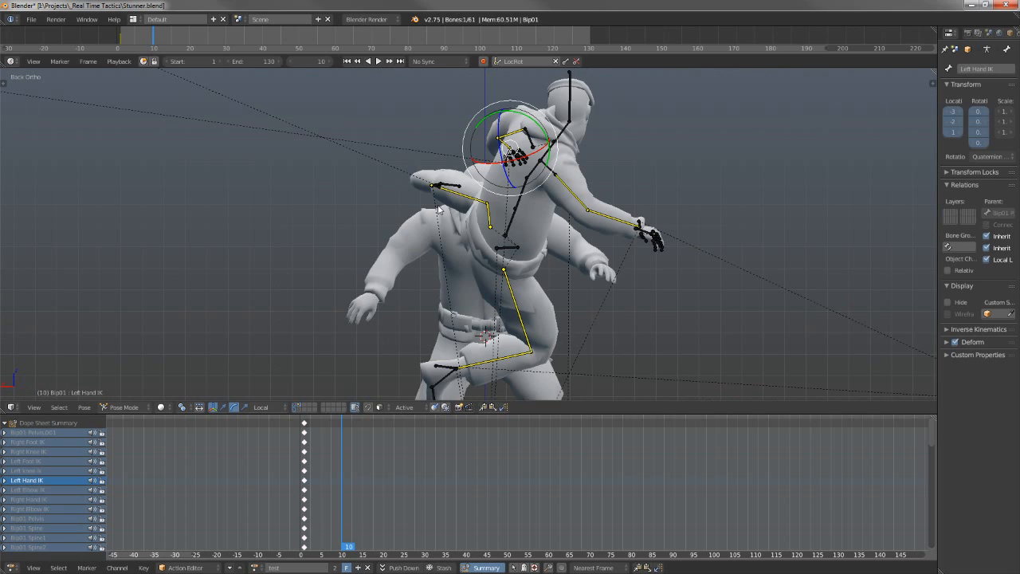
{"action": "key", "text": "KP_6"}
{"action": "key", "text": "KP_6"}
{"action": "key", "text": "KP_6"}
{"action": "key", "text": "KP_6"}
{"action": "key", "text": "KP_3"}
{"action": "scroll", "coordinate": [565, 200], "scroll_direction": "down", "scroll_amount": 3}
{"action": "key", "text": "g"}
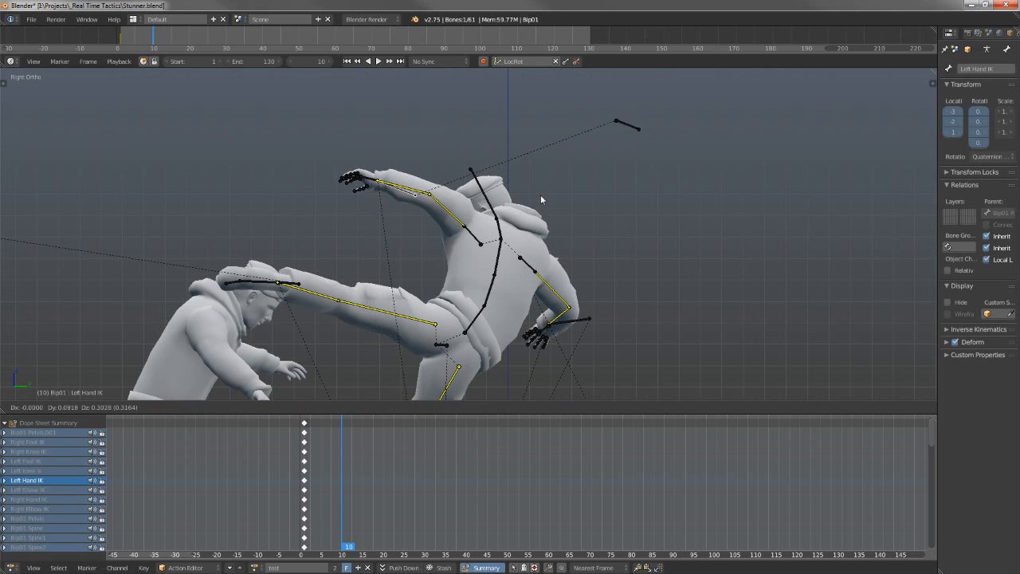
{"action": "left_click", "coordinate": [540, 197]}
Rotate Bip01 Spine2 freely to twist the attacker's upper torso.
{"action": "middle_click_drag", "start_coordinate": [550, 251], "coordinate": [381, 205]}
{"action": "key", "text": "a"}
{"action": "right_click", "coordinate": [401, 186]}
{"action": "key", "text": "r"}
{"action": "key", "text": "r"}
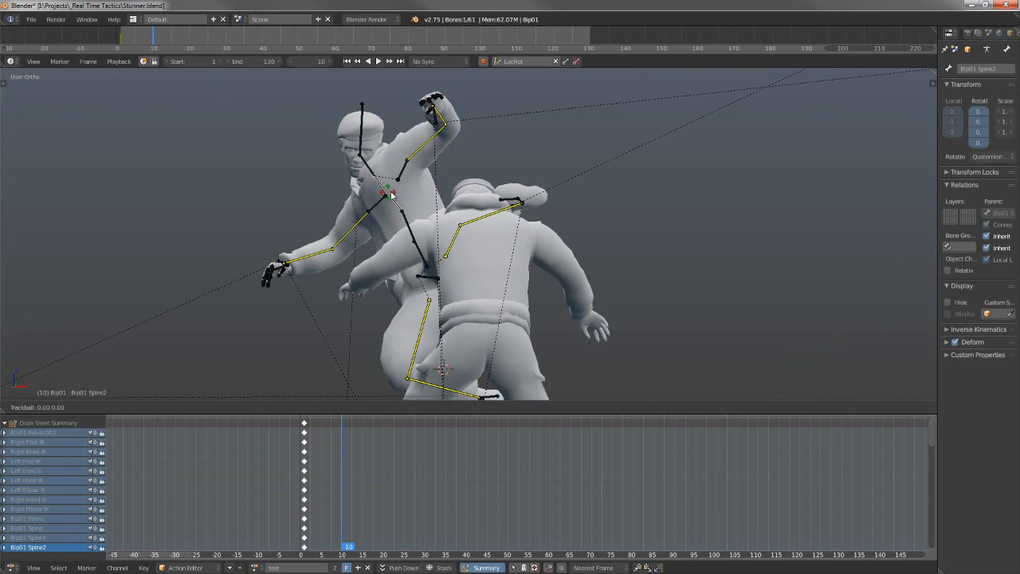
{"action": "left_click", "coordinate": [403, 182]}
Rotate Bip01 Head to tilt the attacker's head sideways.
{"action": "right_click", "coordinate": [363, 129]}
{"action": "key", "text": "r"}
{"action": "key", "text": "Escape"}
{"action": "key", "text": "r"}
{"action": "key", "text": "Escape"}
{"action": "right_click", "coordinate": [371, 112]}
{"action": "right_click", "coordinate": [348, 115]}
{"action": "key", "text": "r"}
{"action": "key", "text": "r"}
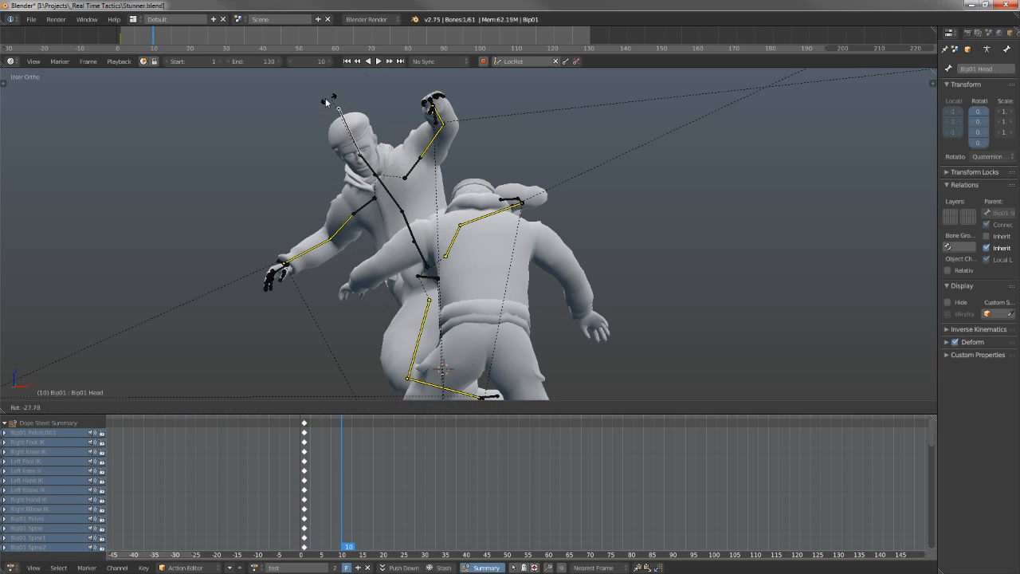
{"action": "left_click", "coordinate": [343, 99]}
Select all of the attacker's bones and insert LocRot keyframes at frame 10.
{"action": "scroll", "coordinate": [359, 159], "scroll_direction": "down", "scroll_amount": 4}
{"action": "middle_click_drag", "start_coordinate": [383, 193], "coordinate": [551, 177]}
{"action": "key", "text": "KP_1"}
{"action": "key", "text": "KP_3"}
{"action": "key", "text": "a"}
{"action": "scroll", "coordinate": [560, 219], "scroll_direction": "up", "scroll_amount": 3}
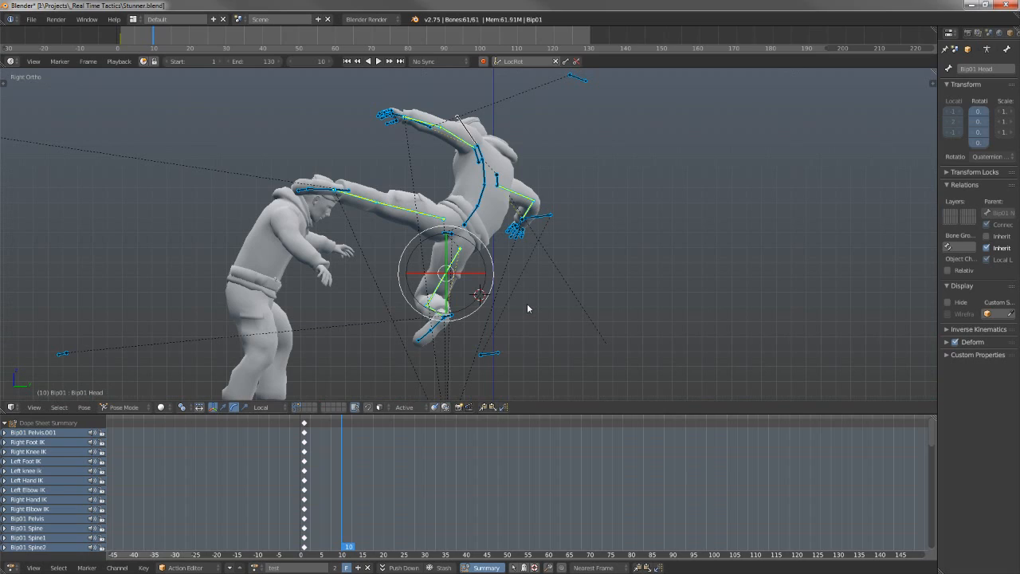
{"action": "key", "text": "i"}
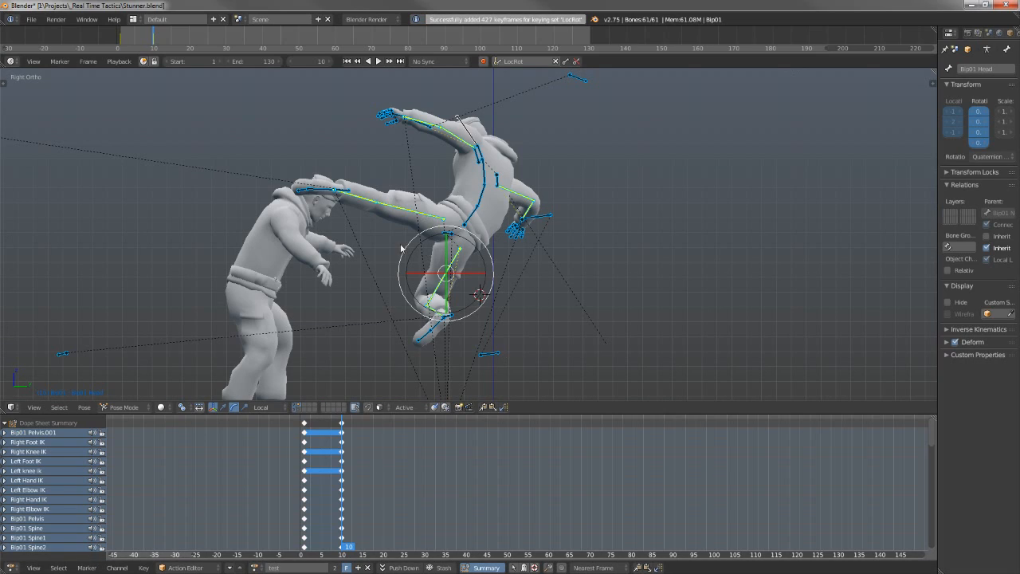
Go to frame 3 and insert LocRot keyframes for all of the attacker's bones.
{"action": "mouse_move", "coordinate": [338, 470]}
{"action": "left_mouse_down"}
{"action": "mouse_move", "coordinate": [306, 478]}
{"action": "mouse_move", "coordinate": [342, 484]}
{"action": "mouse_move", "coordinate": [307, 479]}
{"action": "mouse_move", "coordinate": [353, 478]}
{"action": "mouse_move", "coordinate": [312, 463]}
{"action": "mouse_move", "coordinate": [369, 463]}
{"action": "mouse_move", "coordinate": [267, 453]}
{"action": "mouse_move", "coordinate": [358, 464]}
{"action": "mouse_move", "coordinate": [282, 458]}
{"action": "left_mouse_up"}
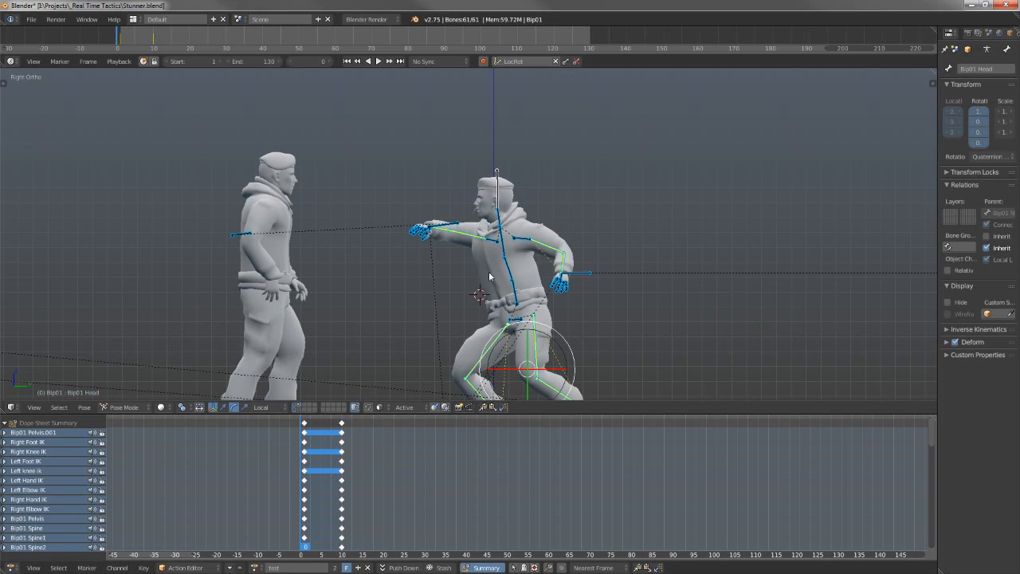
{"action": "middle_click_drag", "start_coordinate": [503, 283], "coordinate": [472, 191], "text": "shift"}
{"action": "key", "text": "Right"}
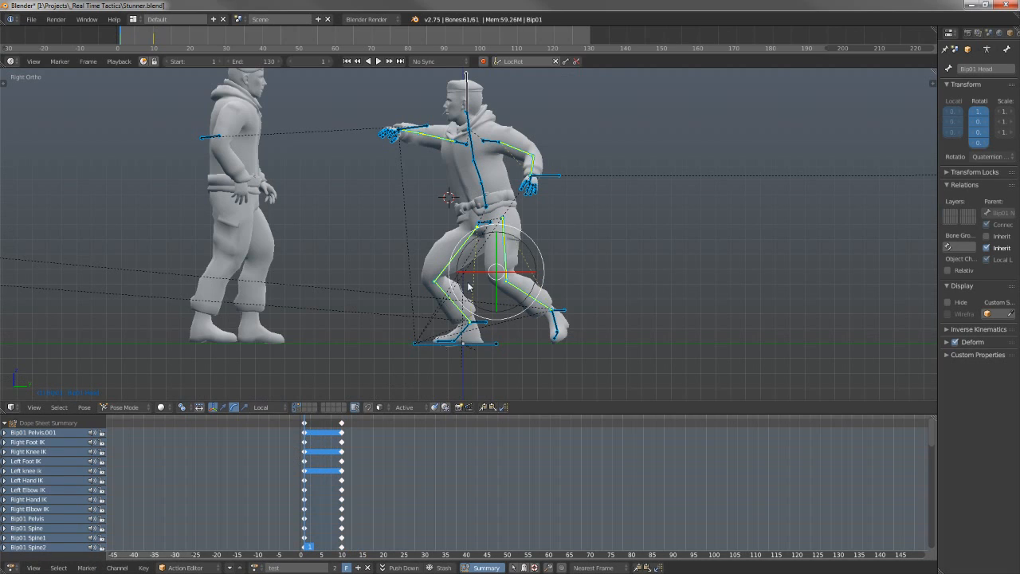
{"action": "key", "text": "Right"}
{"action": "key", "text": "Right"}
{"action": "left_click", "coordinate": [494, 407]}
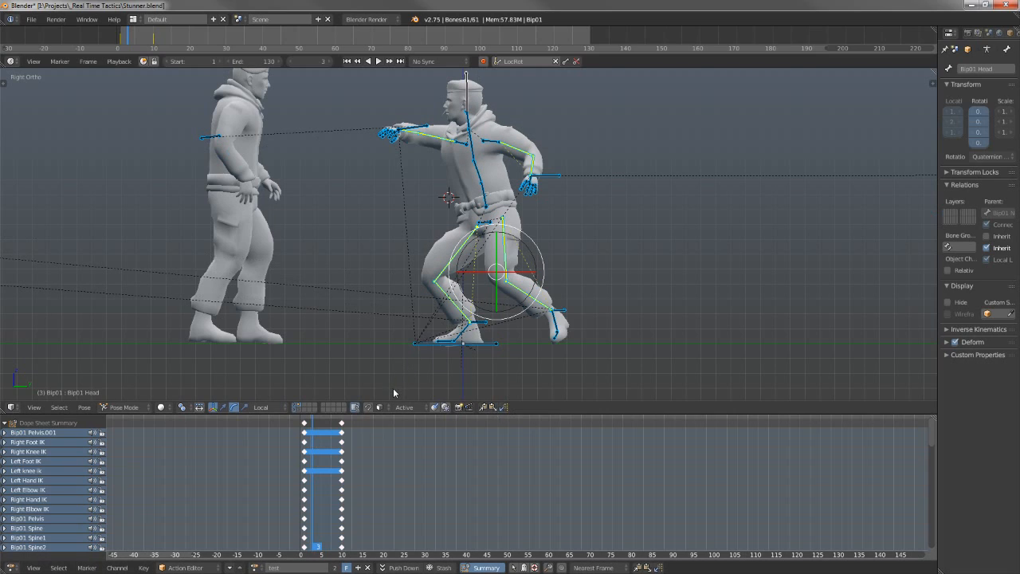
{"action": "key", "text": "i"}
Move the attacker's pelvis control down and backward to deepen the crouch at frame 3.
{"action": "right_click", "coordinate": [485, 223]}
{"action": "key", "text": "g"}
{"action": "left_click", "coordinate": [504, 241]}
{"action": "right_click", "coordinate": [563, 314]}
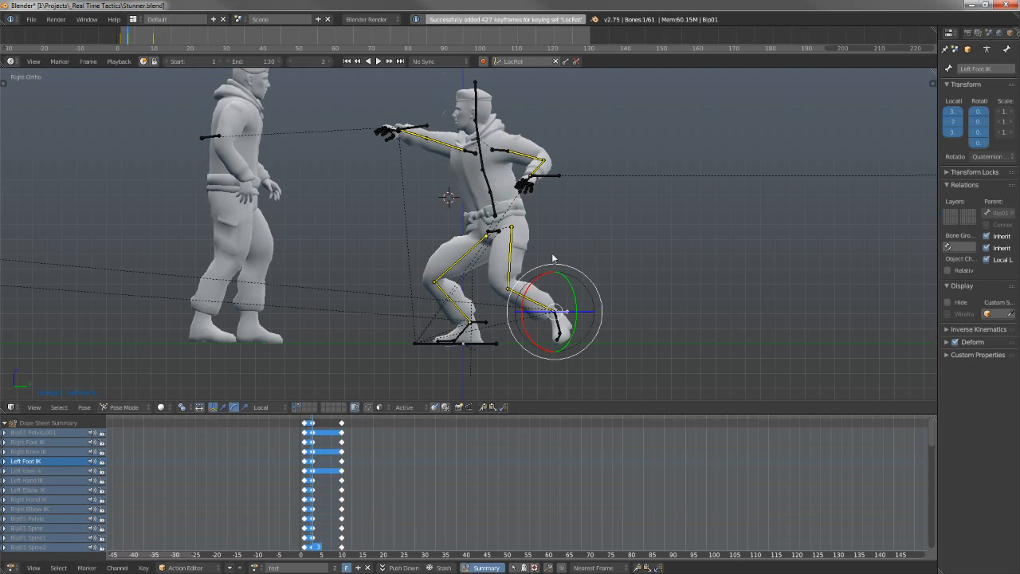
{"action": "right_click", "coordinate": [551, 180]}
Rotate the attacker's spine bones to lean the upper body forward in the crouch.
{"action": "right_click", "coordinate": [488, 180]}
{"action": "key", "text": "r"}
{"action": "left_click", "coordinate": [483, 153]}
{"action": "right_click", "coordinate": [479, 152]}
{"action": "key", "text": "r"}
{"action": "left_click", "coordinate": [434, 133]}
Lower the attacker's right hand control and rotate the head to adjust the crouch pose at frame 3.
{"action": "right_click", "coordinate": [421, 130]}
{"action": "key", "text": "g"}
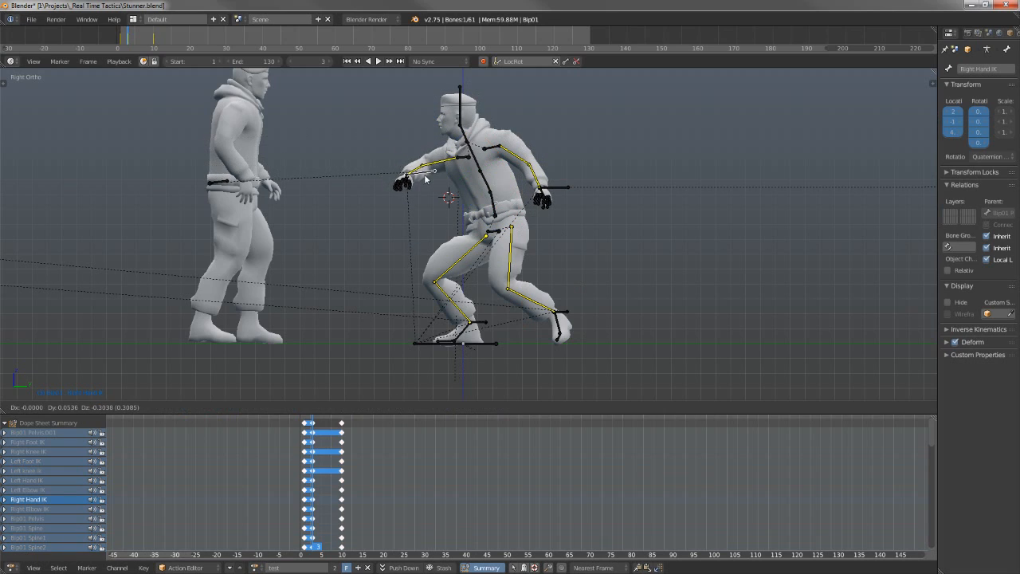
{"action": "left_click", "coordinate": [451, 147]}
{"action": "right_click", "coordinate": [456, 119]}
{"action": "key", "text": "r"}
{"action": "left_click", "coordinate": [455, 118]}
{"action": "key", "text": "r"}
{"action": "left_click", "coordinate": [456, 118]}
Nudge the attacker's pelvis, then insert LocRot keyframes for all bones at frame 3.
{"action": "right_click", "coordinate": [493, 235]}
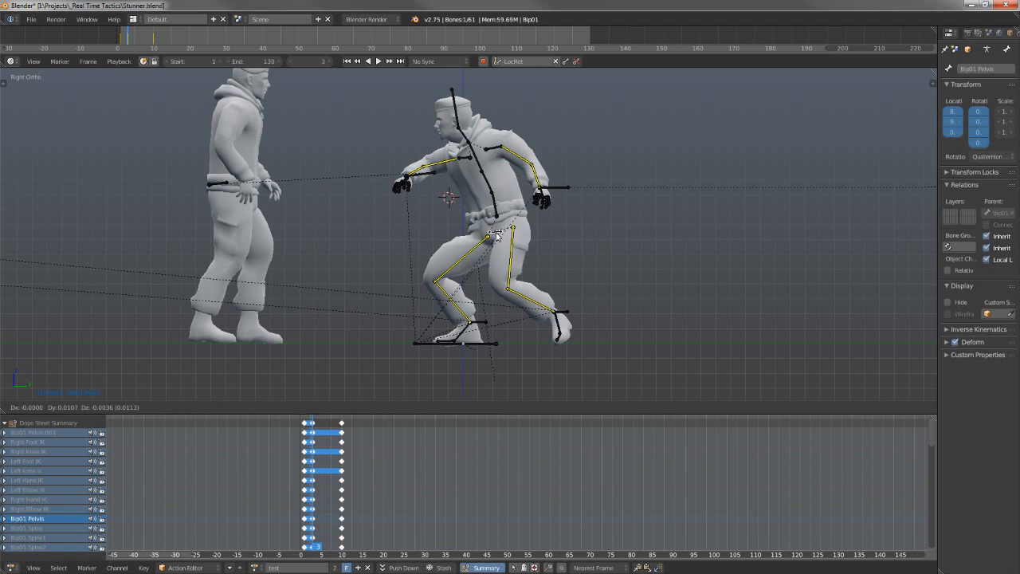
{"action": "key", "text": "a"}
{"action": "key", "text": "a"}
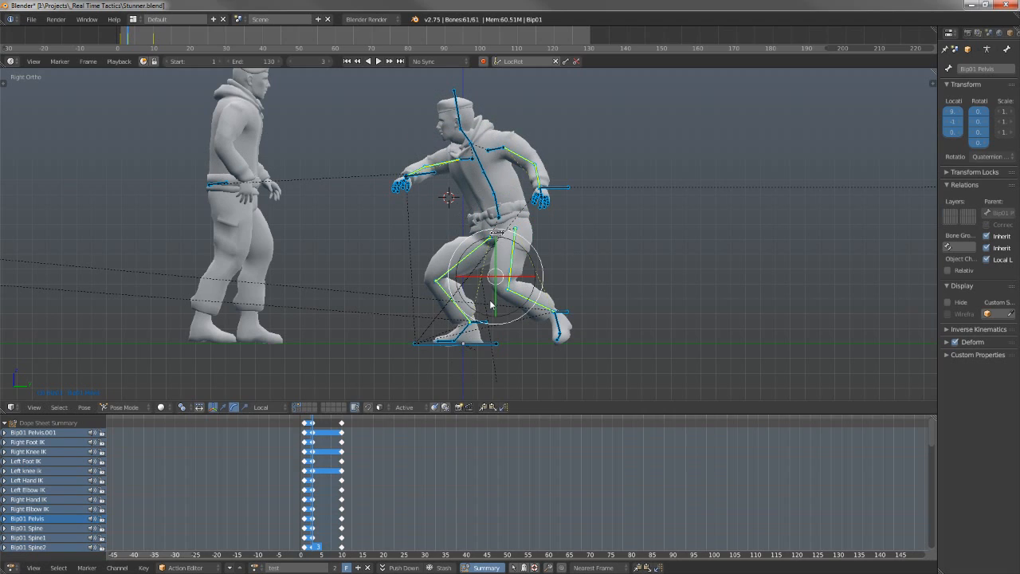
{"action": "key", "text": "i"}
Go to frame 6, move the right foot control down and back, and rotate the right foot to point its toes downward.
{"action": "left_click_drag", "start_coordinate": [309, 476], "coordinate": [327, 485]}
{"action": "right_click", "coordinate": [454, 292]}
{"action": "key", "text": "g"}
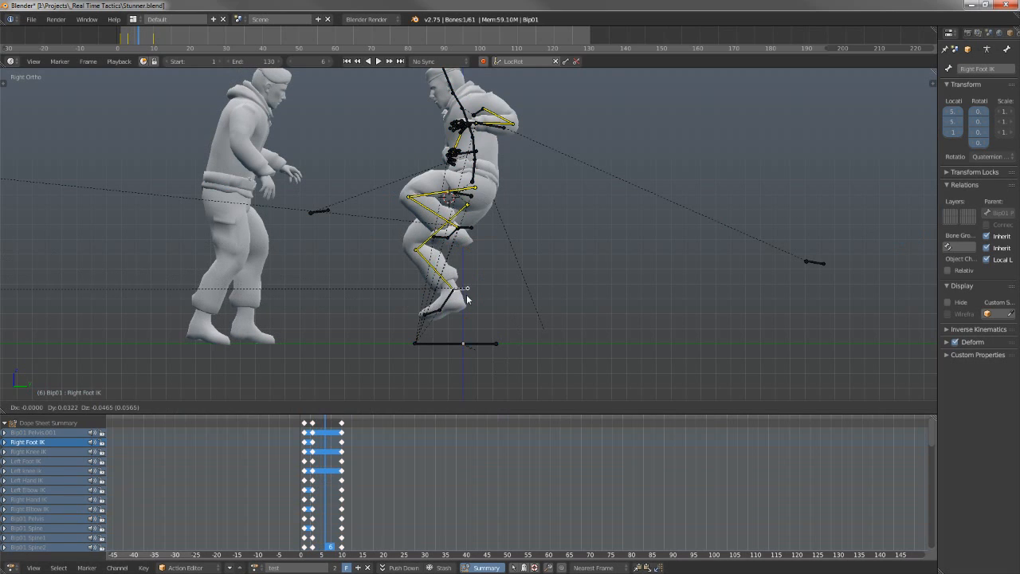
{"action": "left_click", "coordinate": [478, 303]}
{"action": "right_click", "coordinate": [470, 308]}
{"action": "key", "text": "r"}
{"action": "left_click", "coordinate": [481, 239]}
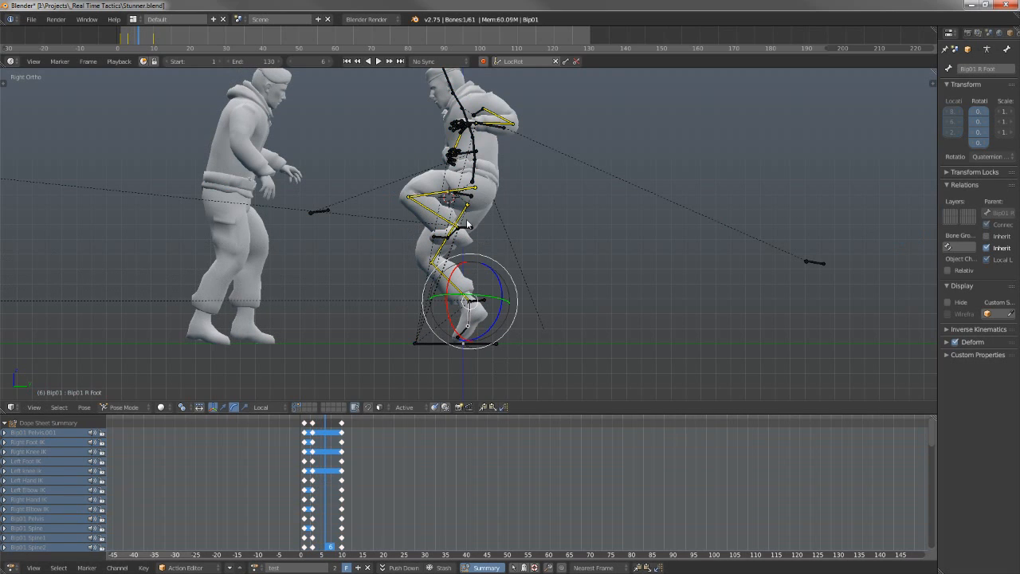
Move the left foot control backward and down behind the body, then rotate the left foot at frame 6.
{"action": "right_click", "coordinate": [470, 227]}
{"action": "key", "text": "g"}
{"action": "left_click", "coordinate": [491, 280]}
{"action": "right_click", "coordinate": [510, 268]}
{"action": "key", "text": "r"}
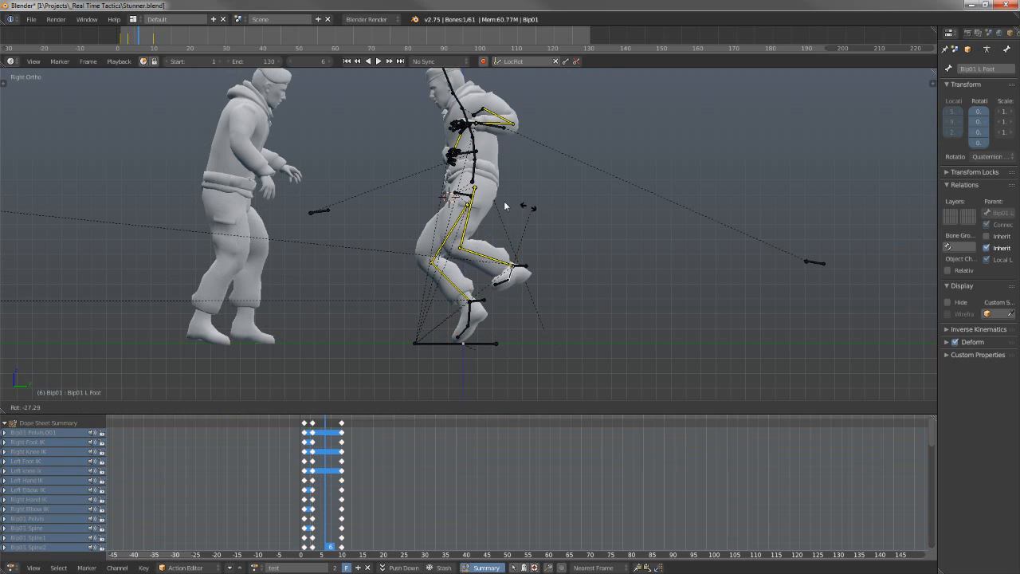
{"action": "key", "text": "r"}
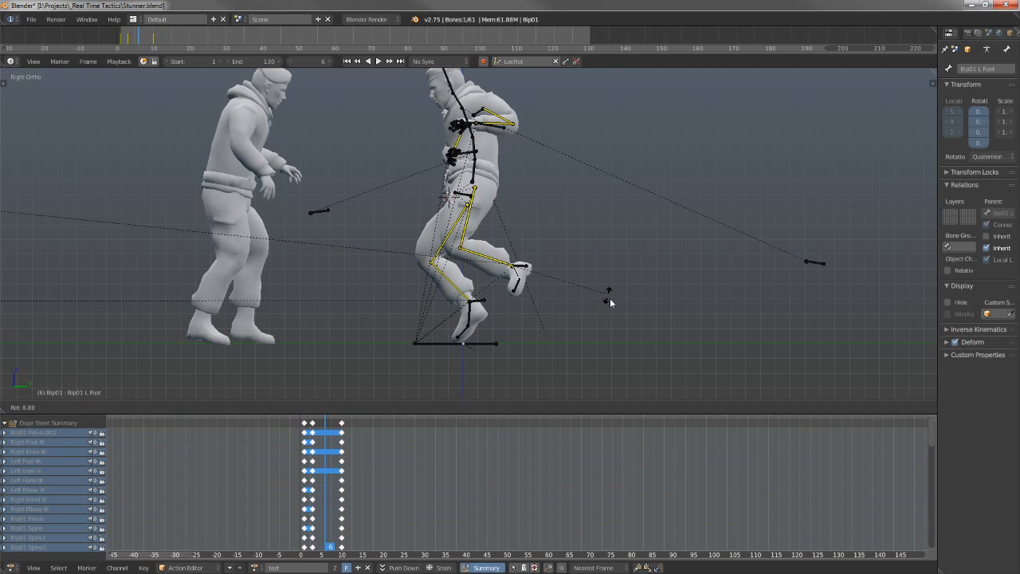
{"action": "left_click", "coordinate": [610, 298]}
Rotate the left foot's IK control freely and shift its position while viewing the attacker from behind.
{"action": "right_click", "coordinate": [523, 270]}
{"action": "key", "text": "r"}
{"action": "key", "text": "r"}
{"action": "left_click", "coordinate": [553, 320]}
{"action": "middle_click_drag", "start_coordinate": [554, 320], "coordinate": [446, 310]}
{"action": "key", "text": "g"}
{"action": "left_click", "coordinate": [433, 305]}
Rotate the left foot bone with trackball rotation to align it with the shin from behind.
{"action": "right_click", "coordinate": [417, 285]}
{"action": "right_click", "coordinate": [416, 281]}
{"action": "key", "text": "r"}
{"action": "key", "text": "r"}
{"action": "left_click", "coordinate": [459, 341]}
{"action": "key", "text": "r"}
{"action": "key", "text": "r"}
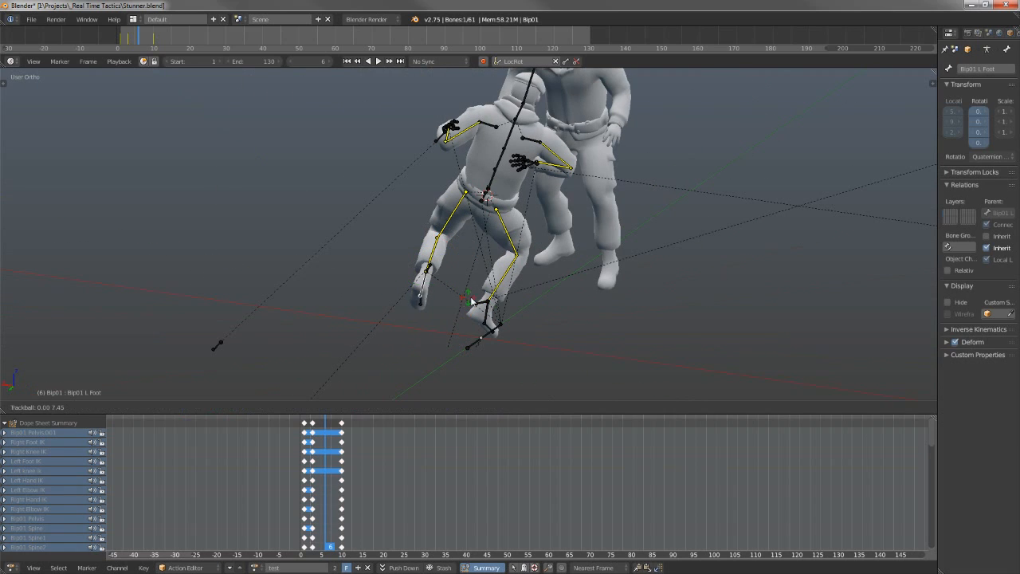
{"action": "left_click", "coordinate": [480, 308]}
Refine the left foot's rotation in the right side view so it trails behind the shin.
{"action": "right_click", "coordinate": [478, 306]}
{"action": "middle_click_drag", "start_coordinate": [478, 306], "coordinate": [582, 258]}
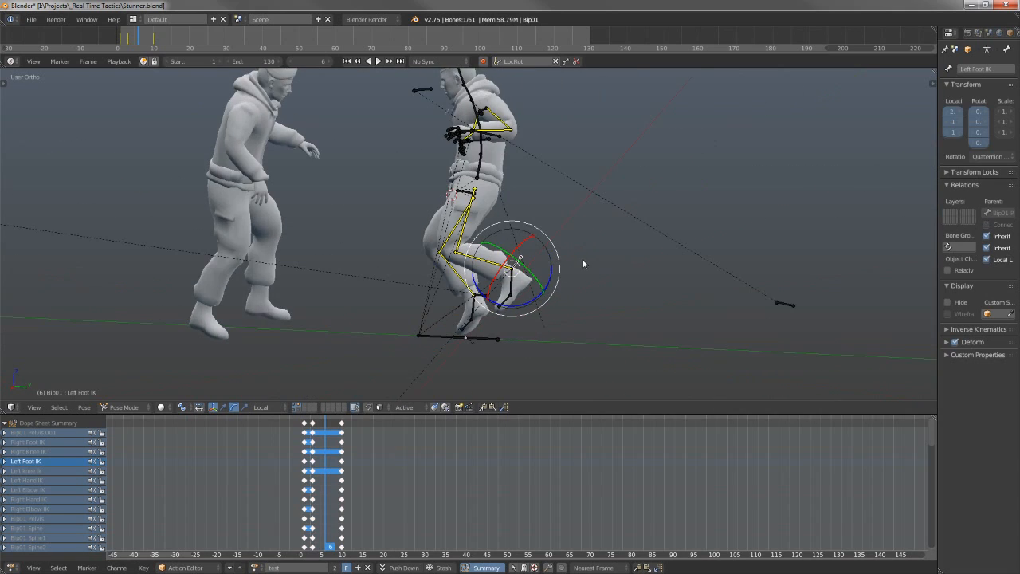
{"action": "key", "text": "KP_1"}
{"action": "key", "text": "KP_3"}
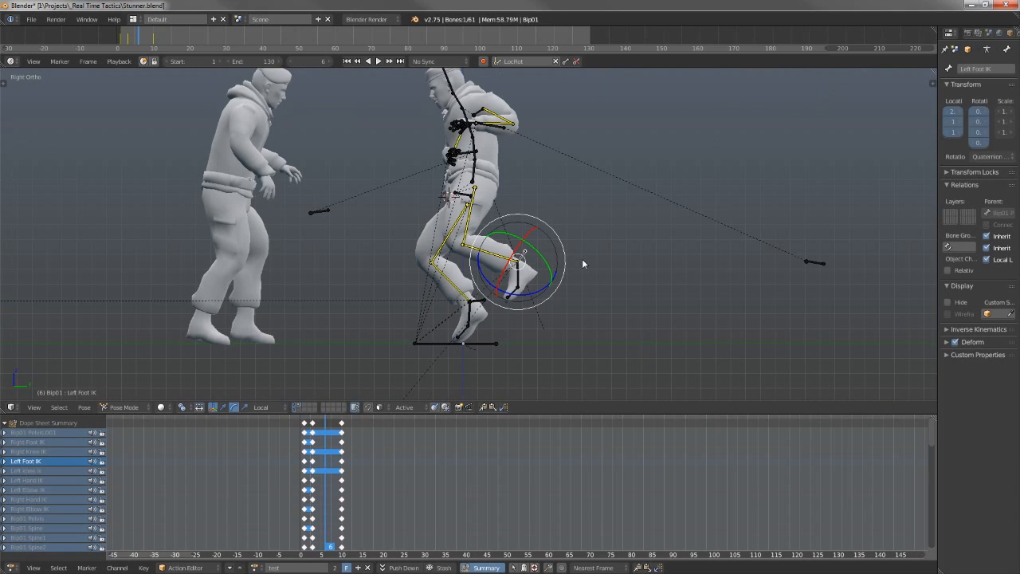
{"action": "right_click", "coordinate": [519, 284]}
{"action": "key", "text": "r"}
{"action": "key", "text": "r"}
{"action": "left_click", "coordinate": [562, 182]}
{"action": "key", "text": "r"}
{"action": "key", "text": "r"}
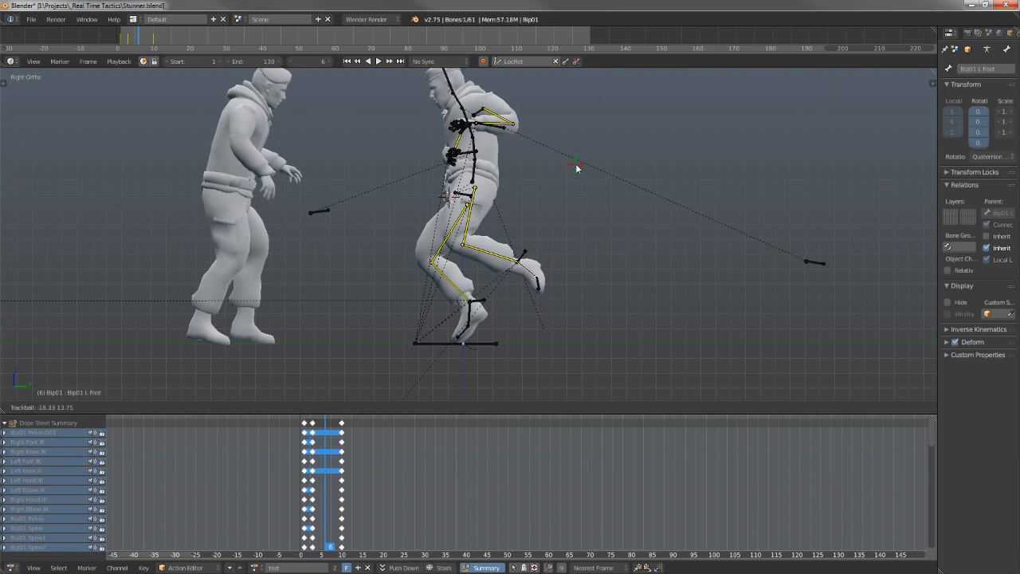
{"action": "left_click", "coordinate": [562, 208]}
Move the right hand control forward, away from the torso, in the top view at frame 6.
{"action": "middle_click_drag", "start_coordinate": [565, 254], "coordinate": [485, 165]}
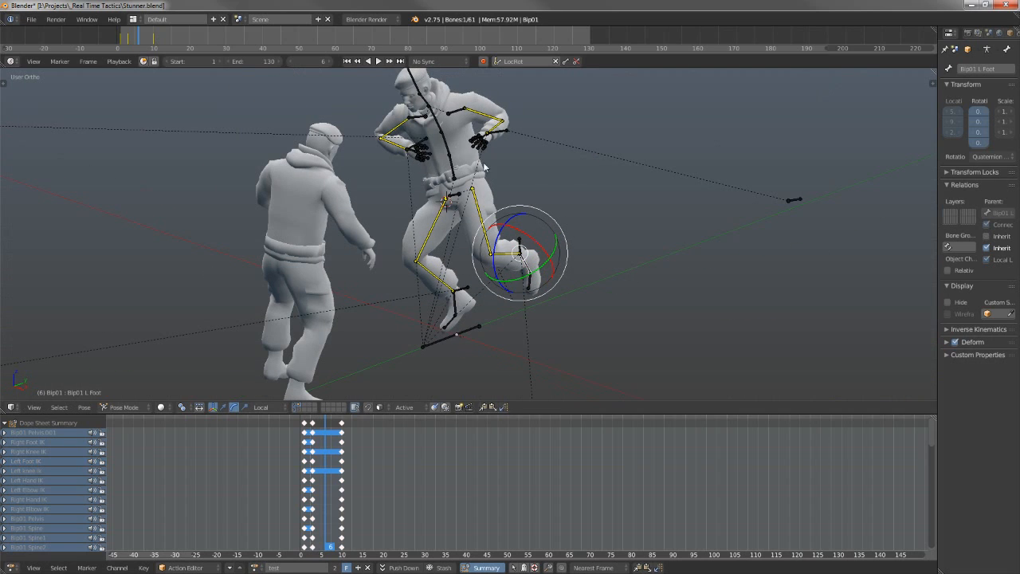
{"action": "right_click", "coordinate": [415, 144]}
{"action": "key", "text": "KP_7"}
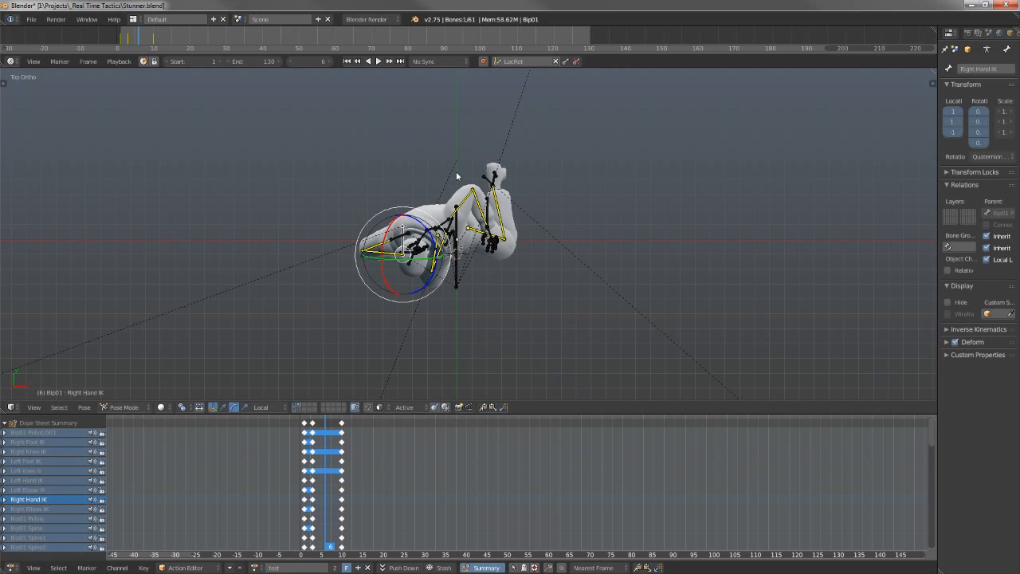
{"action": "key", "text": "g"}
{"action": "left_click", "coordinate": [437, 227]}
Raise the left hand control outward to about shoulder height in the front view.
{"action": "middle_click_drag", "start_coordinate": [492, 218], "coordinate": [484, 154]}
{"action": "right_click", "coordinate": [493, 146]}
{"action": "key", "text": "KP_1"}
{"action": "key", "text": "g"}
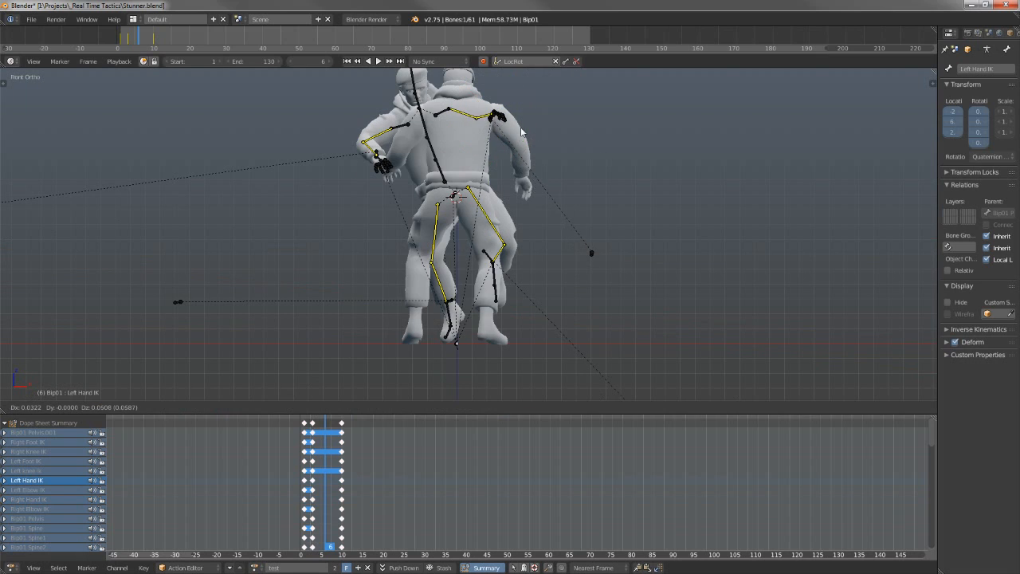
{"action": "left_click", "coordinate": [525, 134]}
Move the left hand control outward and back in the top view, and rotate the upper body.
{"action": "middle_click_drag", "start_coordinate": [527, 139], "coordinate": [518, 183]}
{"action": "key", "text": "KP_7"}
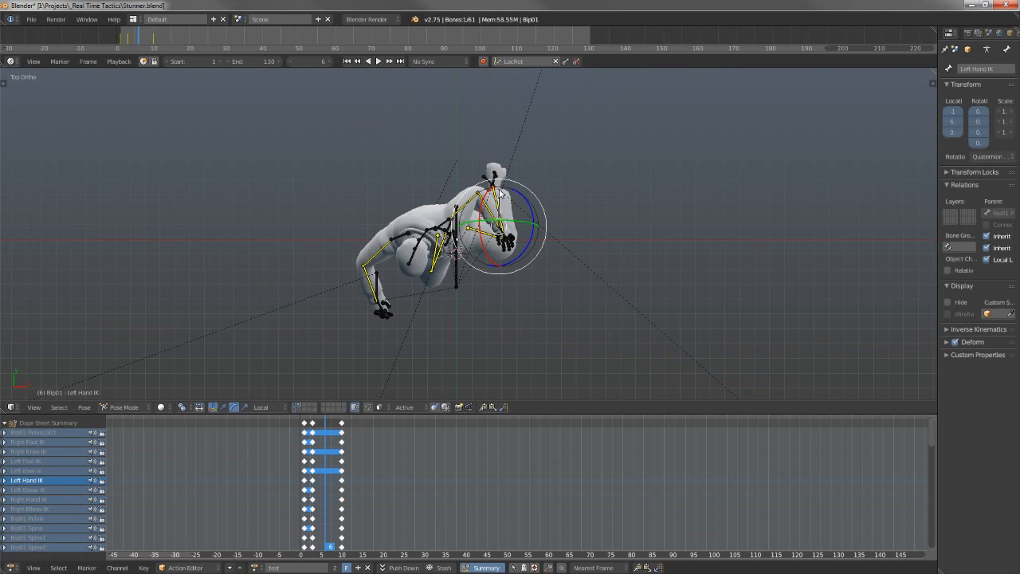
{"action": "key", "text": "g"}
{"action": "left_click", "coordinate": [525, 165]}
{"action": "right_click", "coordinate": [444, 223]}
{"action": "key", "text": "r"}
{"action": "left_click", "coordinate": [483, 156]}
{"action": "right_click", "coordinate": [523, 171]}
{"action": "key", "text": "g"}
{"action": "left_click", "coordinate": [511, 150]}
Reposition the right hand control farther out to the attacker's side in the top view.
{"action": "right_click", "coordinate": [399, 243]}
{"action": "key", "text": "g"}
{"action": "left_click", "coordinate": [380, 287]}
{"action": "key", "text": "g"}
{"action": "left_click", "coordinate": [351, 275]}
Rotate the Bip01 Spine2 bone and the head in the right side view to adjust the upper-body lean.
{"action": "middle_click_drag", "start_coordinate": [351, 275], "coordinate": [279, 154]}
{"action": "key", "text": "KP_3"}
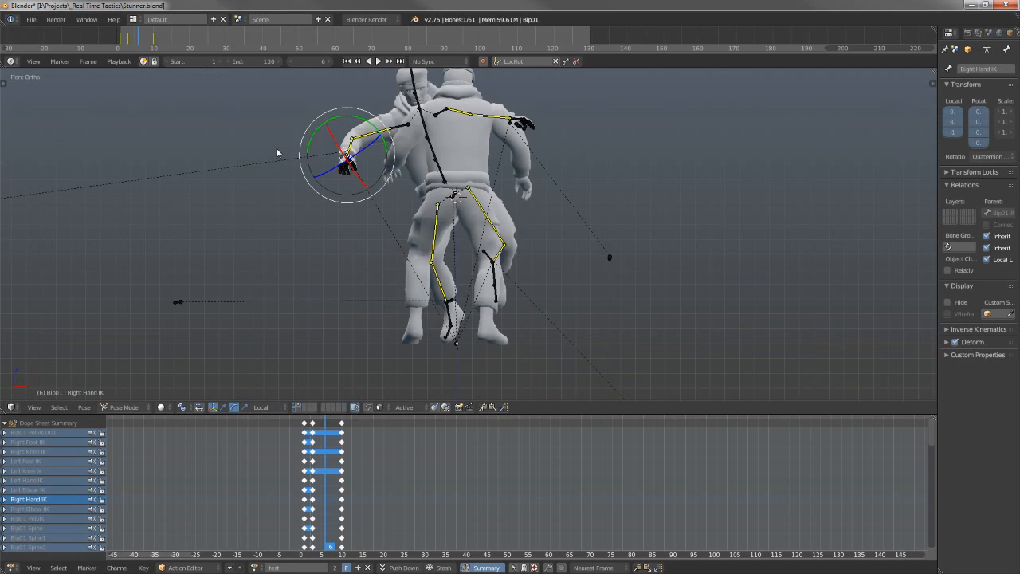
{"action": "middle_click_drag", "start_coordinate": [452, 116], "coordinate": [462, 168], "text": "shift"}
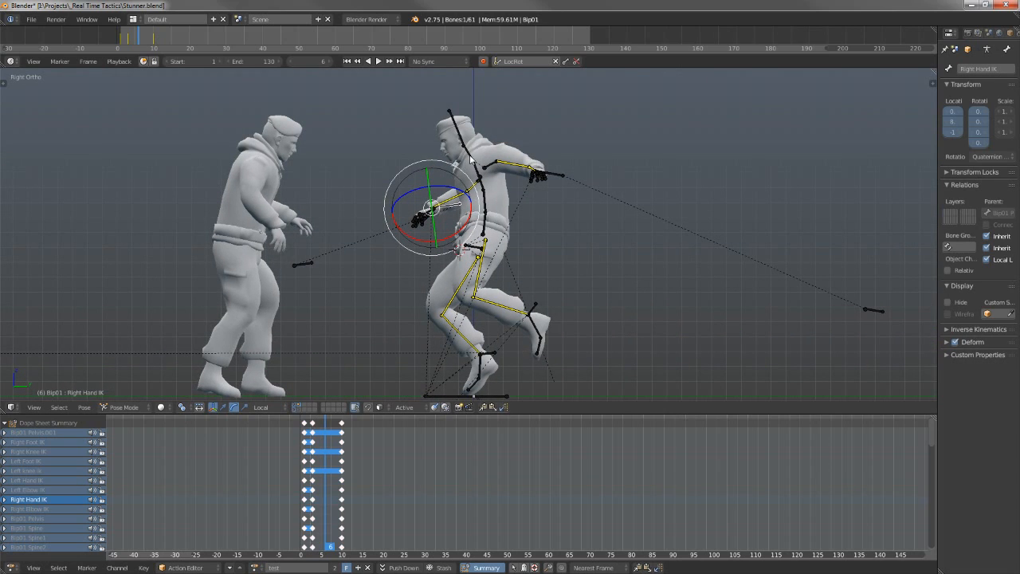
{"action": "right_click", "coordinate": [485, 175]}
{"action": "key", "text": "r"}
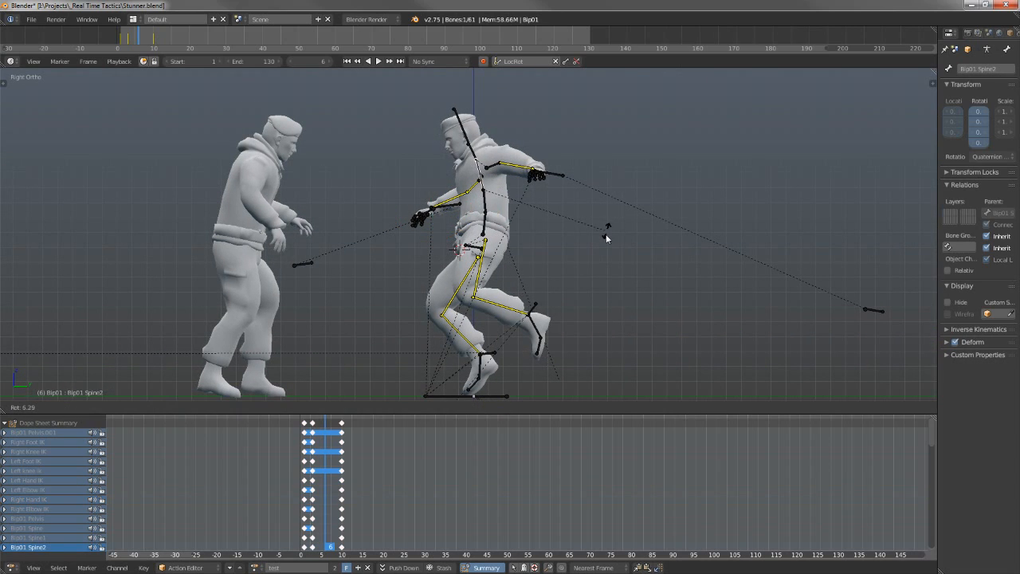
{"action": "left_click", "coordinate": [606, 238]}
{"action": "right_click", "coordinate": [465, 125]}
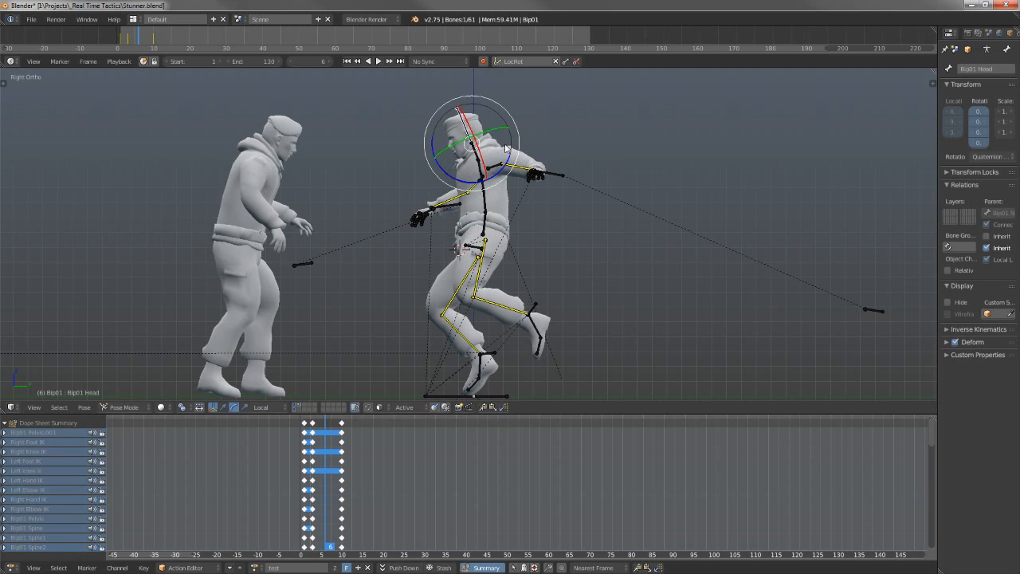
{"action": "key", "text": "r"}
{"action": "left_click", "coordinate": [539, 180]}
Reposition the left foot control and rotate the left foot outward in the back view.
{"action": "middle_click_drag", "start_coordinate": [538, 179], "coordinate": [587, 163]}
{"action": "key", "text": "KP_3"}
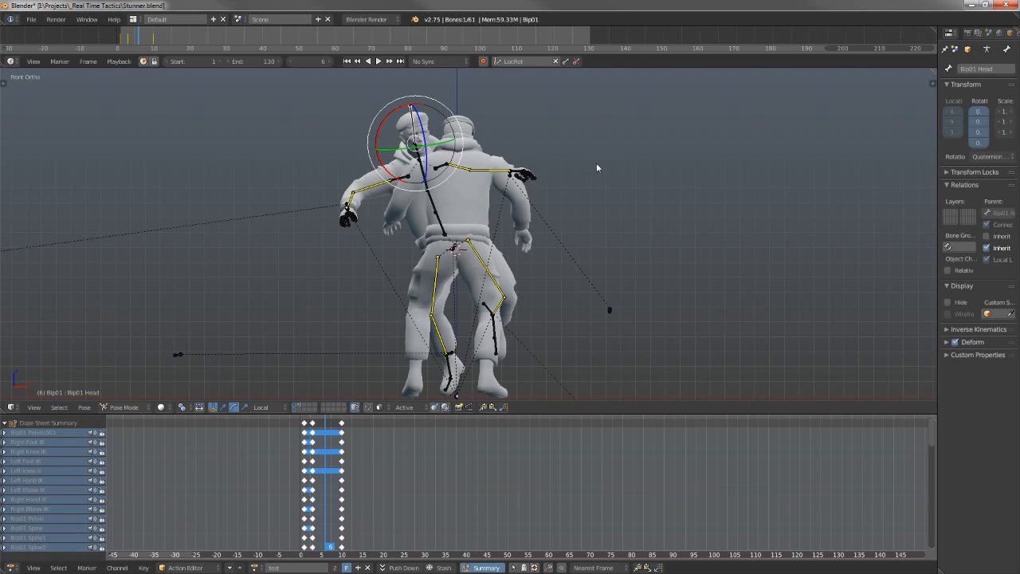
{"action": "right_click", "coordinate": [545, 319]}
{"action": "key", "text": "ctrl+KP_1"}
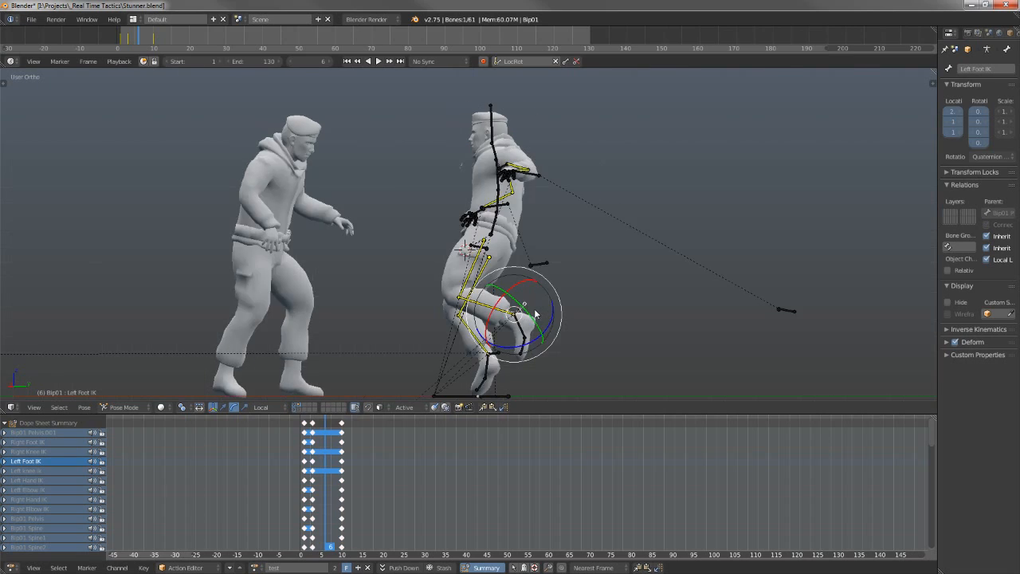
{"action": "key", "text": "g"}
{"action": "left_click", "coordinate": [514, 307]}
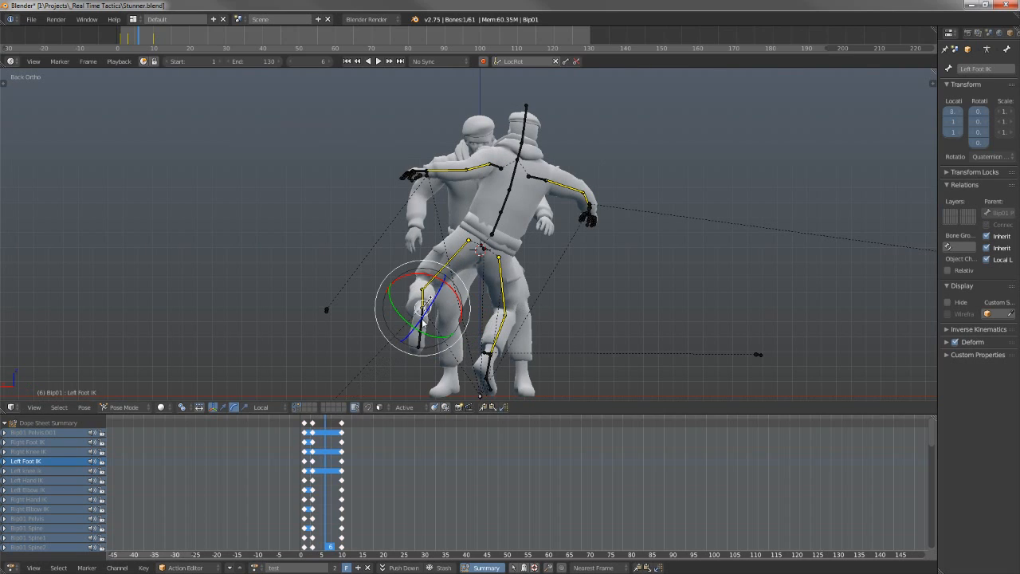
{"action": "right_click", "coordinate": [423, 317]}
{"action": "key", "text": "r"}
{"action": "left_click", "coordinate": [467, 362]}
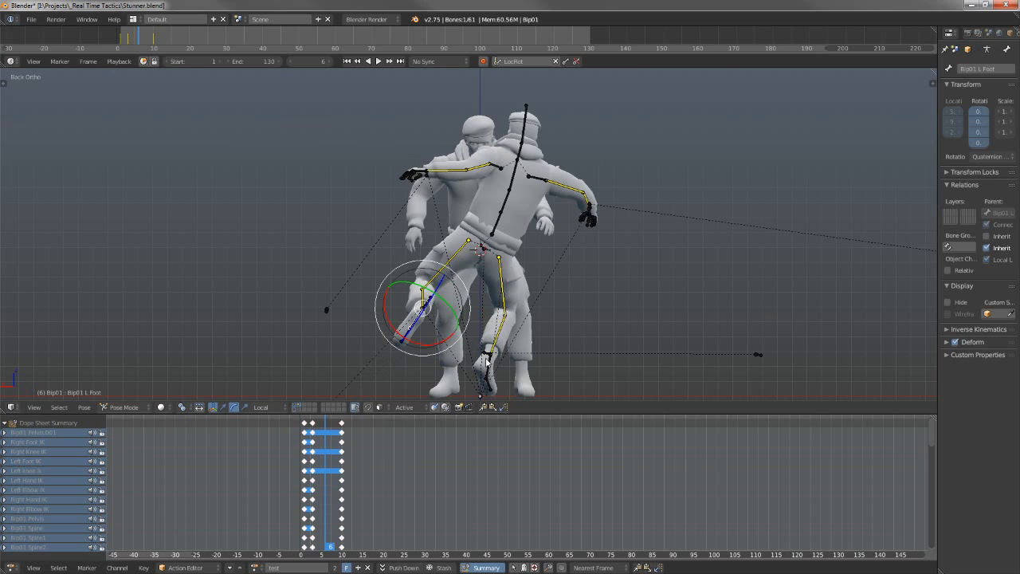
Rotate the right foot in the back view, including a free trackball rotation.
{"action": "right_click", "coordinate": [487, 361]}
{"action": "key", "text": "r"}
{"action": "left_click", "coordinate": [491, 374]}
{"action": "key", "text": "r"}
{"action": "key", "text": "r"}
{"action": "left_click", "coordinate": [516, 85]}
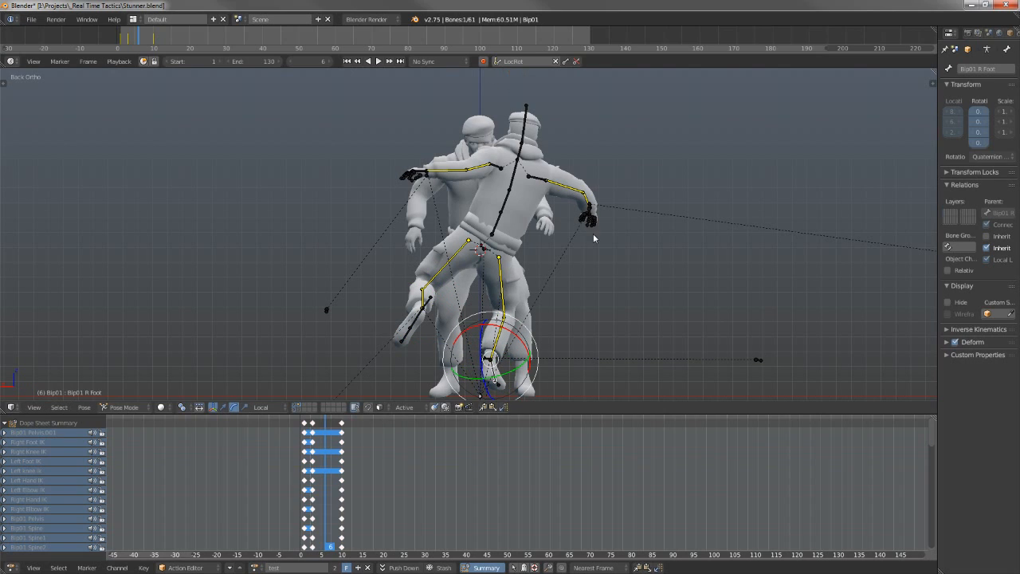
Rotate the right foot's IK control and fine-tune the right foot bone's rotation from behind.
{"action": "middle_click_drag", "start_coordinate": [598, 220], "coordinate": [624, 158], "text": "shift"}
{"action": "key", "text": "r"}
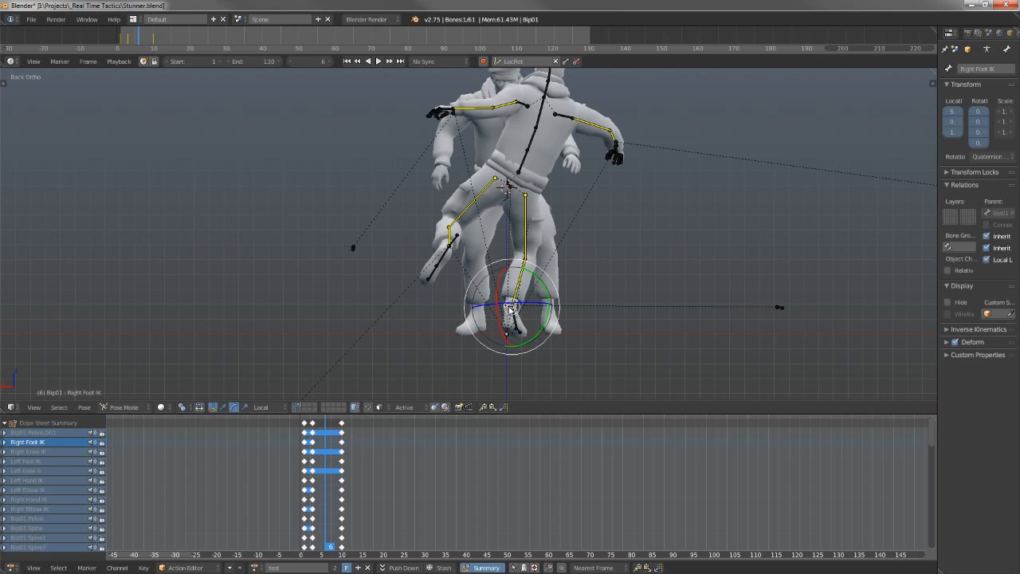
{"action": "left_click", "coordinate": [542, 329]}
{"action": "key", "text": "r"}
{"action": "left_click", "coordinate": [549, 335]}
{"action": "key", "text": "r"}
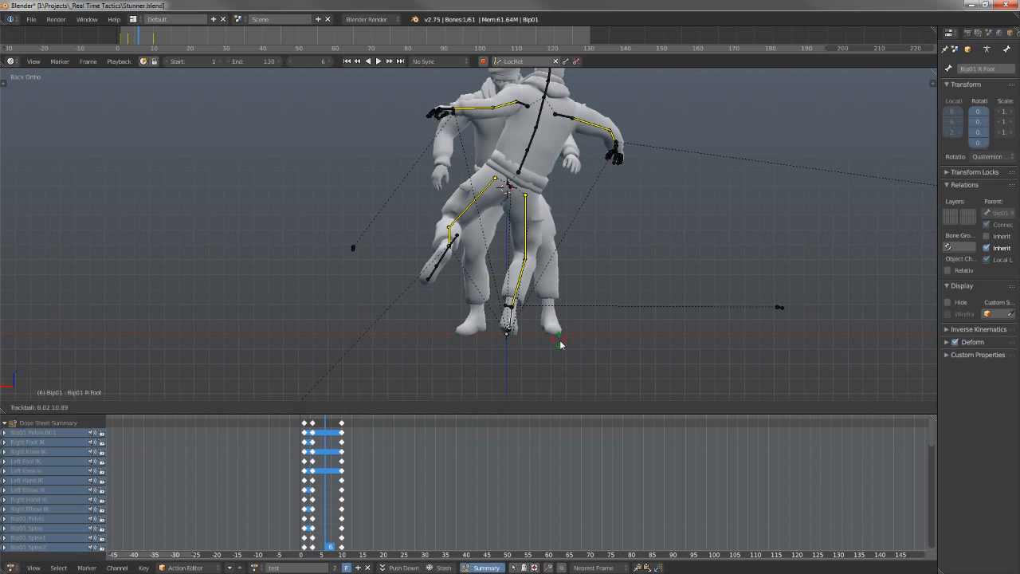
{"action": "left_click", "coordinate": [561, 345]}
Rotate the right foot bone in the right side view to correct its pitch.
{"action": "middle_click_drag", "start_coordinate": [560, 296], "coordinate": [618, 292]}
{"action": "key", "text": "KP_1"}
{"action": "key", "text": "KP_3"}
{"action": "key", "text": "r"}
{"action": "left_click", "coordinate": [622, 293]}
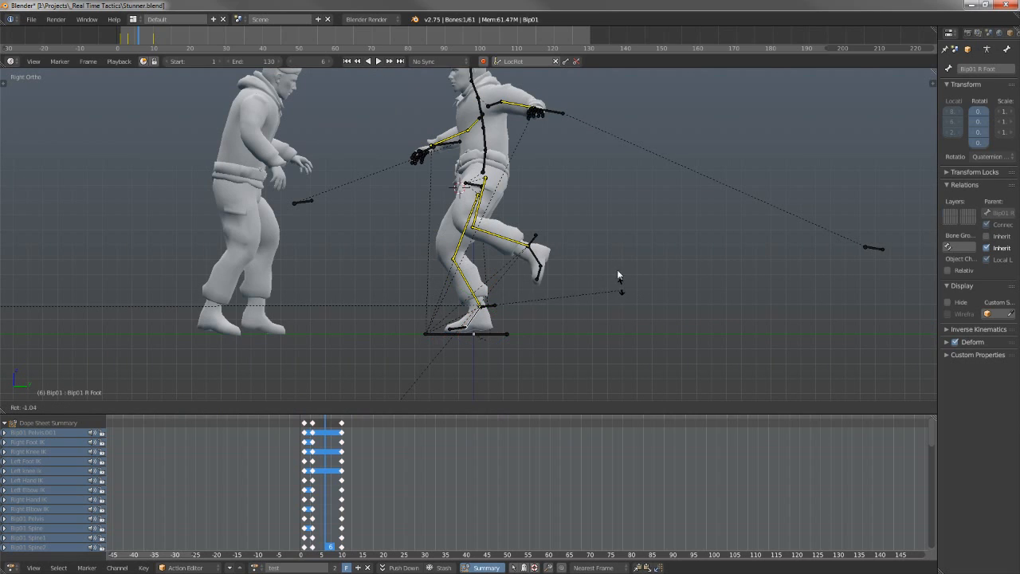
Raise the right foot control and move it backward to tuck the right leg off the ground at frame 6.
{"action": "right_click", "coordinate": [497, 307]}
{"action": "key", "text": "g"}
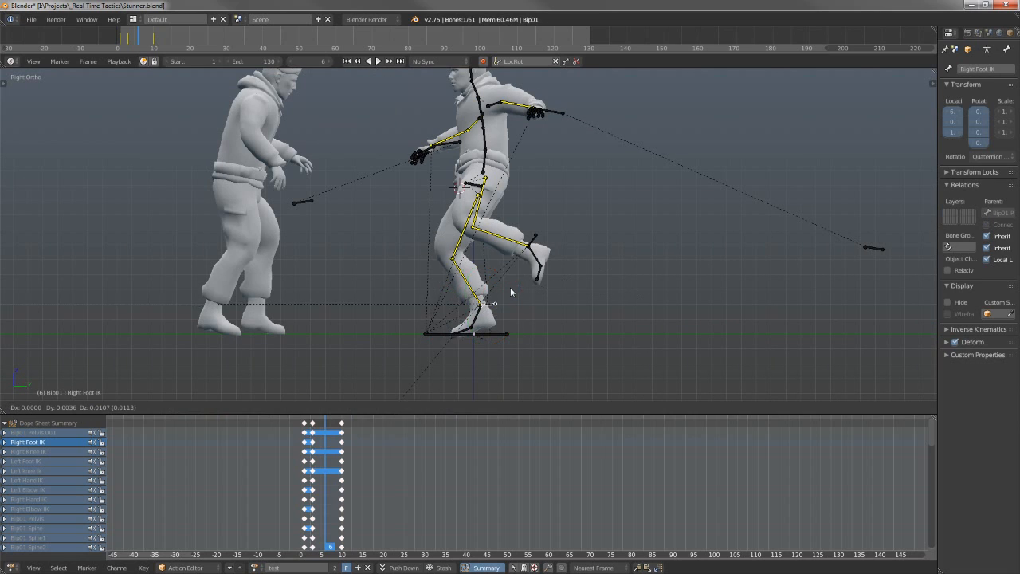
{"action": "left_click", "coordinate": [522, 282]}
{"action": "right_click", "coordinate": [516, 248]}
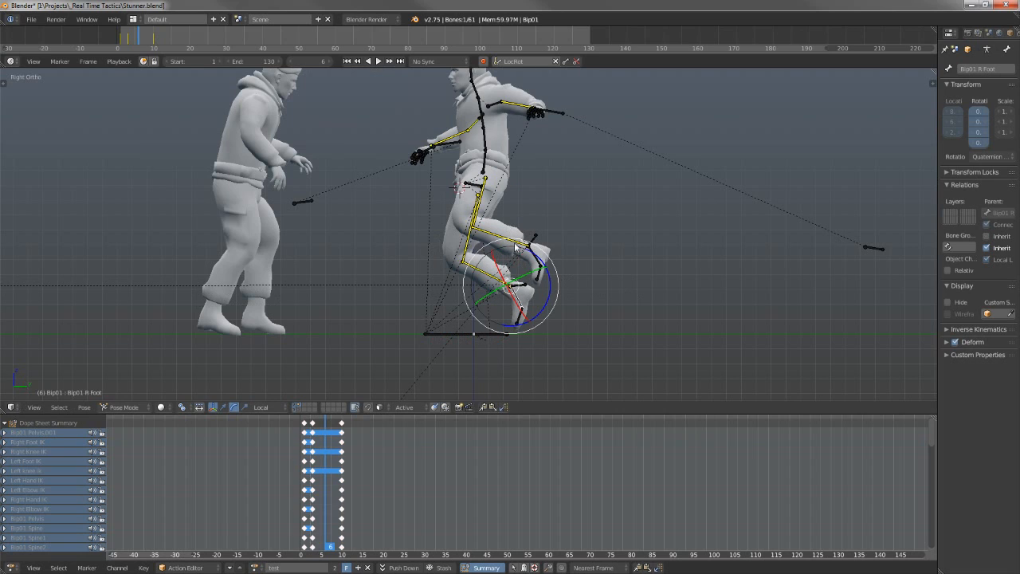
{"action": "right_click", "coordinate": [522, 286]}
{"action": "key", "text": "g"}
{"action": "left_click", "coordinate": [515, 278]}
Select all of the attacker's bones and insert LocRot keyframes at frame 6.
{"action": "scroll", "coordinate": [550, 253], "scroll_direction": "down", "scroll_amount": 3}
{"action": "key", "text": "a"}
{"action": "key", "text": "a"}
{"action": "key", "text": "i"}
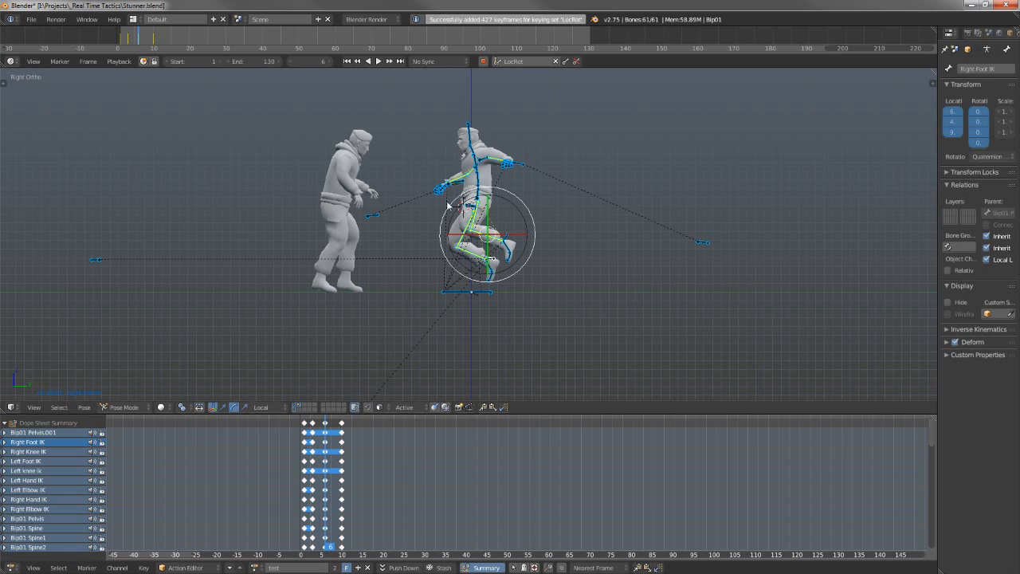
Scrub through frames 1 to 10 to review the jump and kick motion.
{"action": "left_click_drag", "start_coordinate": [324, 424], "coordinate": [305, 459]}
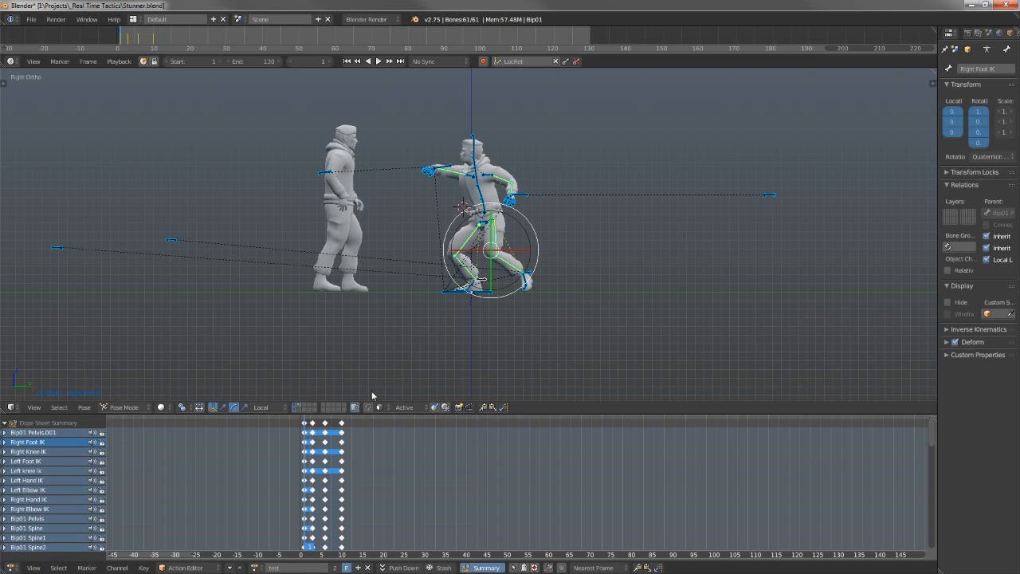
{"action": "left_click", "coordinate": [342, 437]}
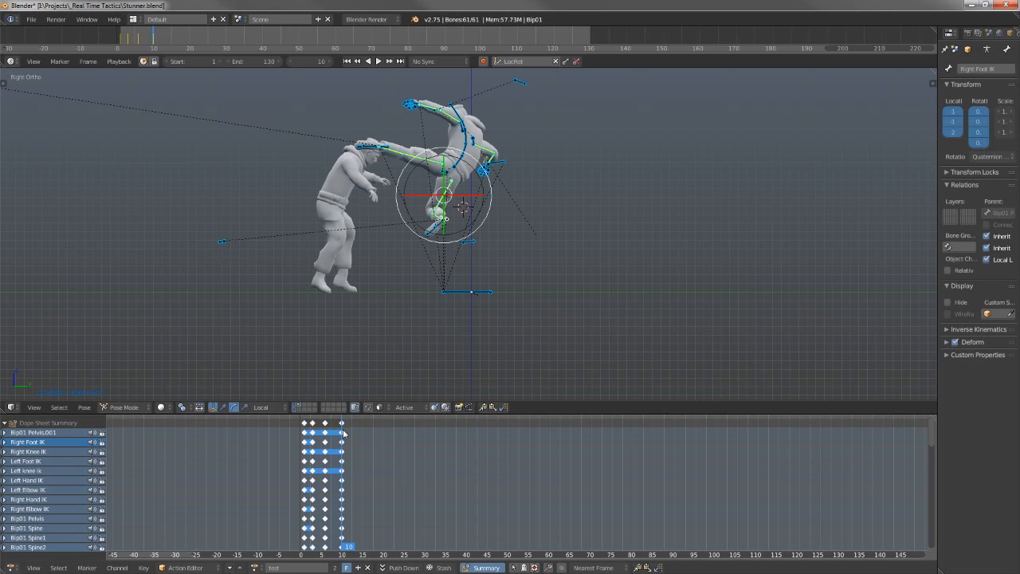
{"action": "left_click", "coordinate": [303, 438]}
{"action": "mouse_move", "coordinate": [311, 441]}
{"action": "left_mouse_down"}
{"action": "mouse_move", "coordinate": [346, 452]}
{"action": "mouse_move", "coordinate": [325, 450]}
{"action": "left_mouse_up"}
{"action": "left_click", "coordinate": [290, 442]}
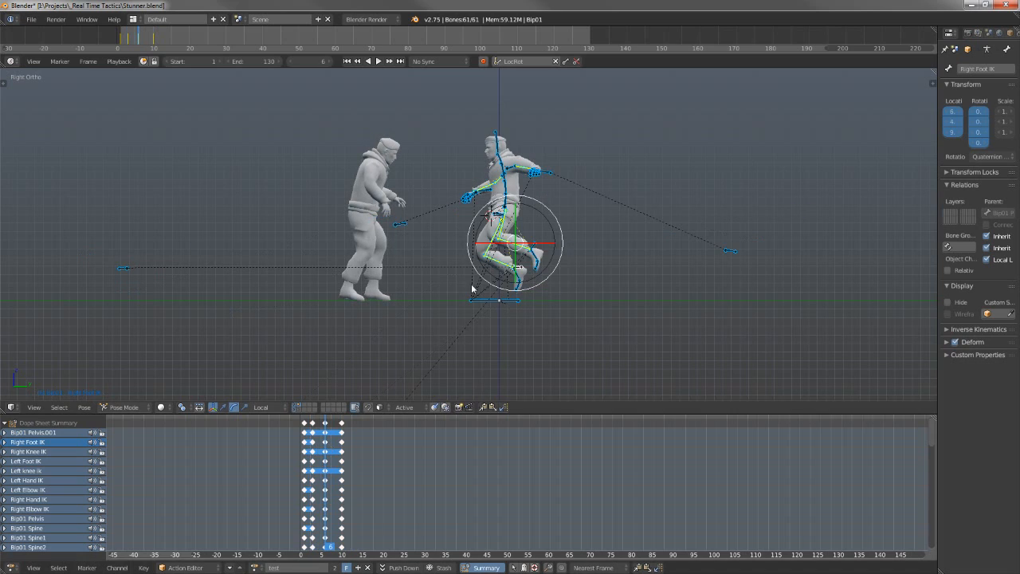
Move the attacker's pelvis and right foot control together forward and slightly up at frame 6.
{"action": "scroll", "coordinate": [507, 220], "scroll_direction": "up", "scroll_amount": 3}
{"action": "right_click", "coordinate": [523, 207]}
{"action": "right_click", "coordinate": [556, 297], "text": "shift"}
{"action": "key", "text": "g"}
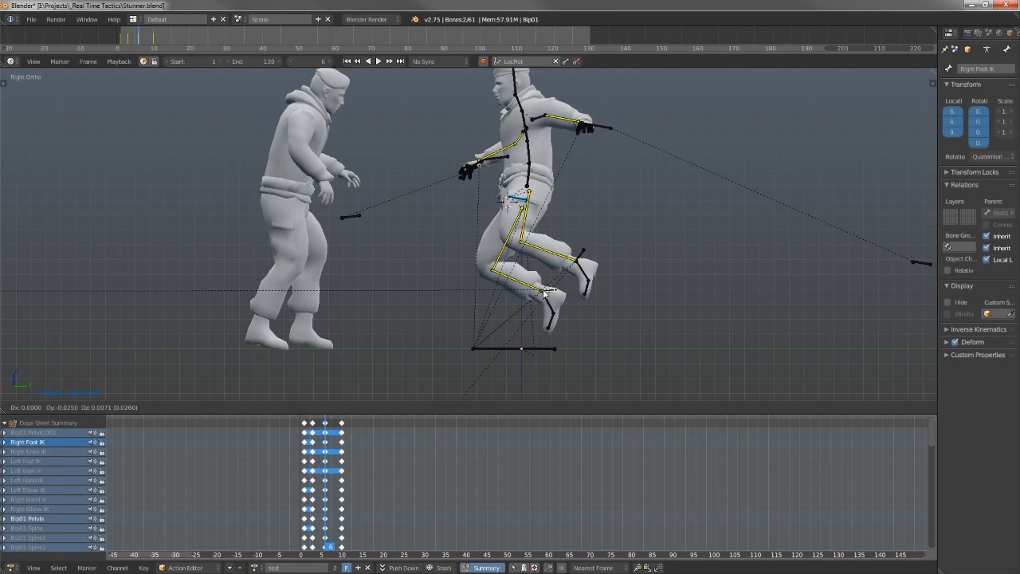
{"action": "left_click", "coordinate": [531, 295]}
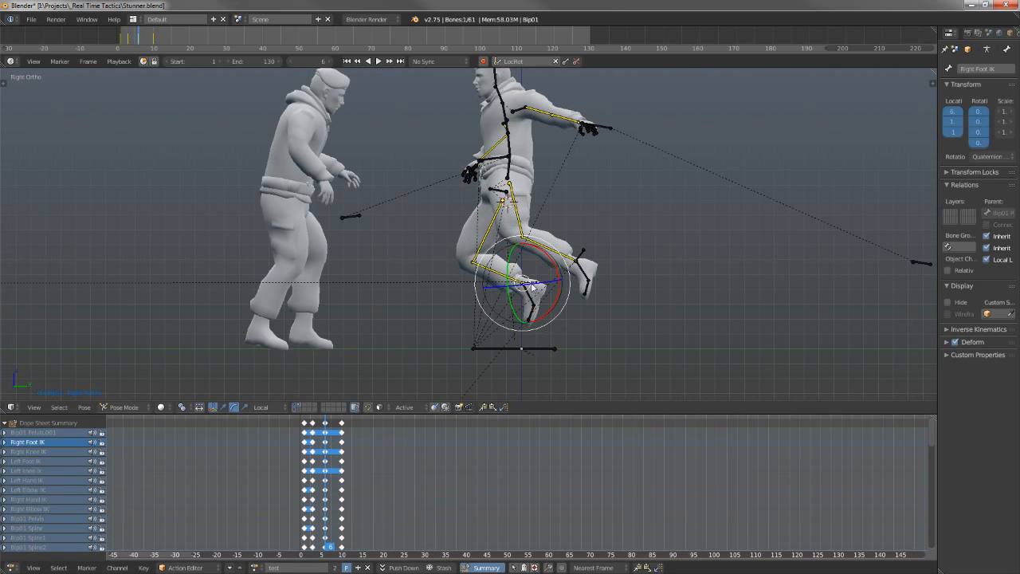
Move the right foot control forward, rotate the right foot downward, and insert LocRot keyframes for all bones at frame 6.
{"action": "right_click", "coordinate": [529, 297]}
{"action": "key", "text": "g"}
{"action": "left_click", "coordinate": [527, 307]}
{"action": "key", "text": "r"}
{"action": "left_click", "coordinate": [495, 362]}
{"action": "key", "text": "a"}
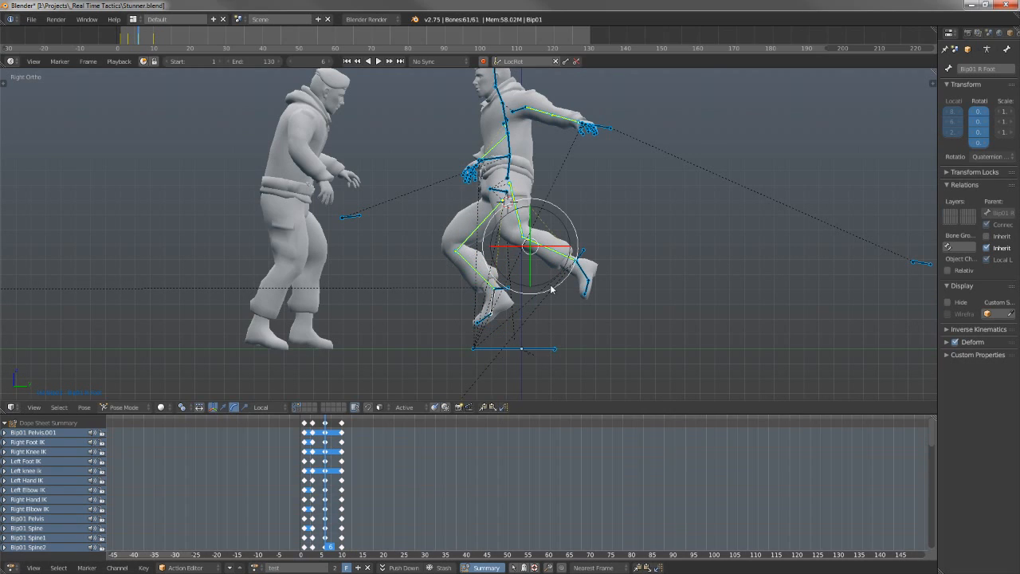
{"action": "key", "text": "i"}
Play back the jump and kick from an angled view to check the motion.
{"action": "middle_click_drag", "start_coordinate": [558, 180], "coordinate": [390, 389]}
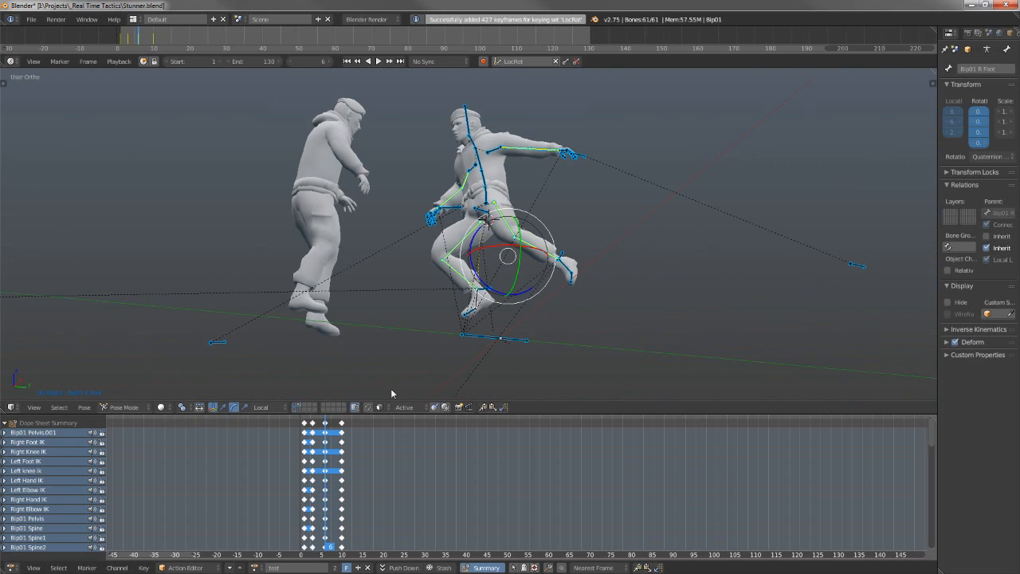
{"action": "left_click", "coordinate": [306, 469]}
{"action": "key", "text": "alt+a"}
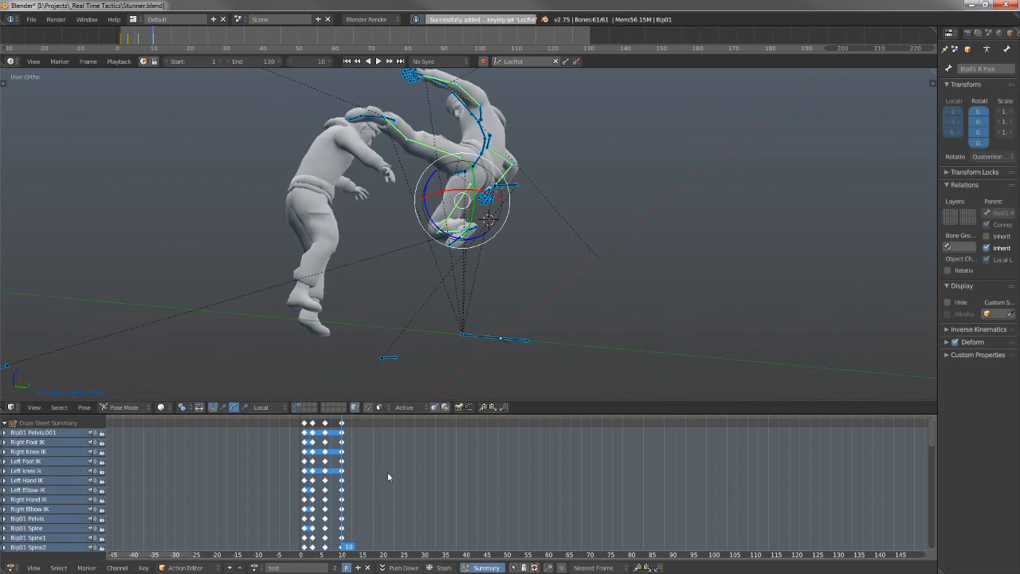
{"action": "key", "text": "Escape"}
Move all of the kick pose keyframes earlier to frame 8.
{"action": "left_click_drag", "start_coordinate": [275, 460], "coordinate": [340, 420]}
{"action": "left_click", "coordinate": [340, 427]}
{"action": "key", "text": "g"}
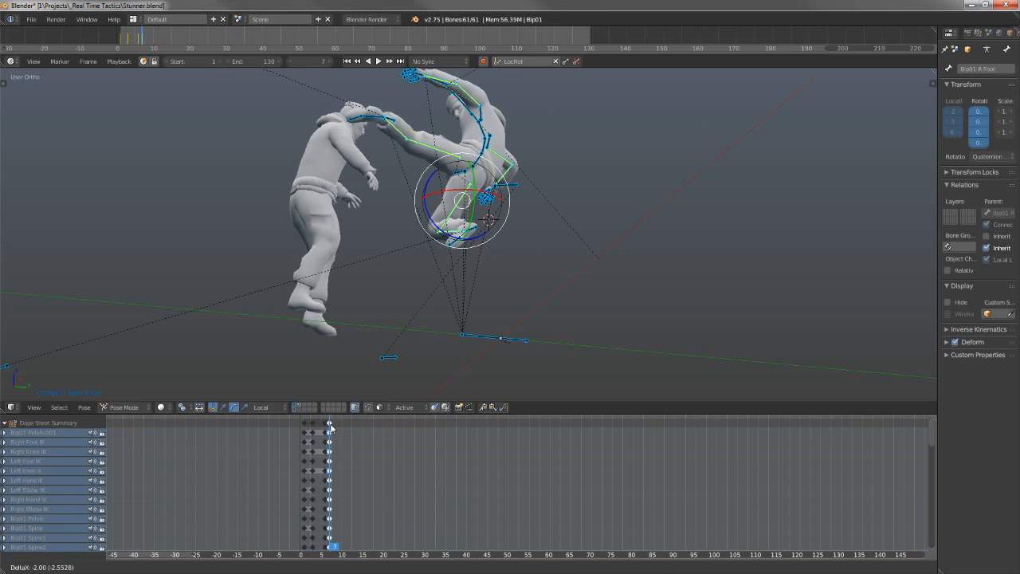
{"action": "left_click", "coordinate": [334, 427]}
Go to frame 12 and move the left foot control across the victim's head in top view.
{"action": "mouse_move", "coordinate": [333, 424]}
{"action": "left_mouse_down"}
{"action": "mouse_move", "coordinate": [283, 429]}
{"action": "mouse_move", "coordinate": [350, 433]}
{"action": "left_mouse_up"}
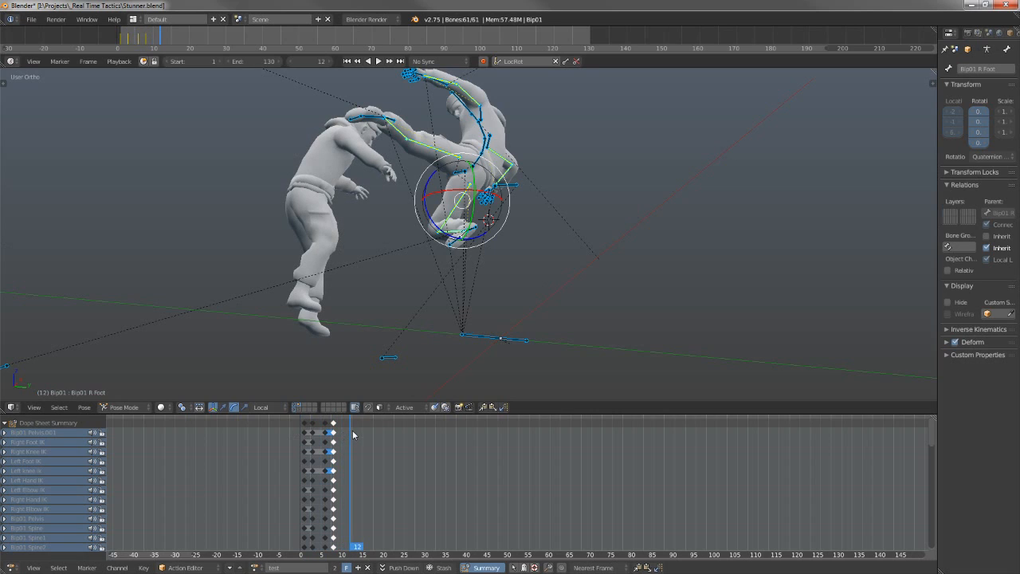
{"action": "middle_click_drag", "start_coordinate": [414, 351], "coordinate": [444, 368]}
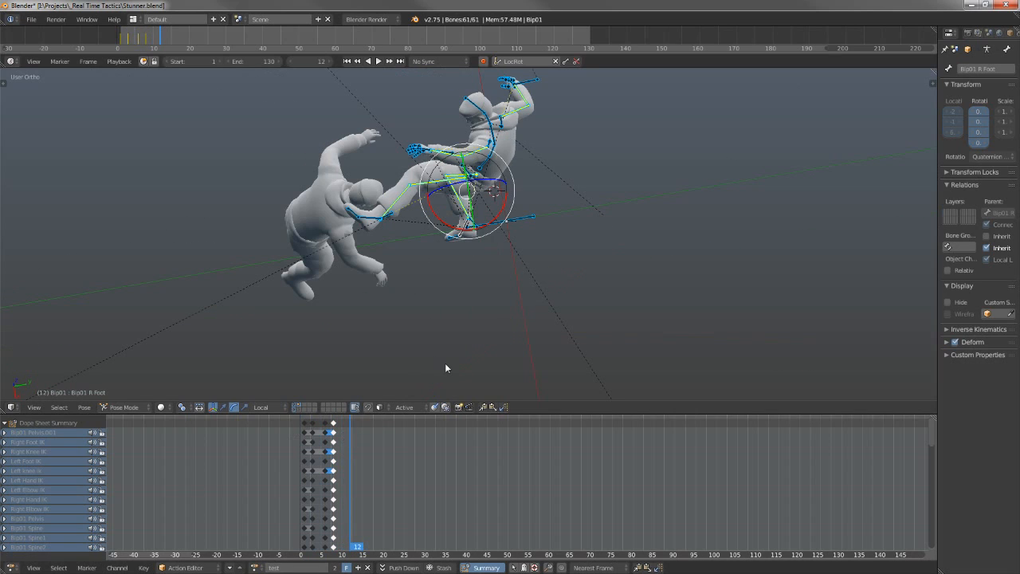
{"action": "key", "text": "KP_7"}
{"action": "middle_click_drag", "start_coordinate": [555, 351], "coordinate": [597, 298], "text": "shift"}
{"action": "scroll", "coordinate": [596, 297], "scroll_direction": "up", "scroll_amount": 2}
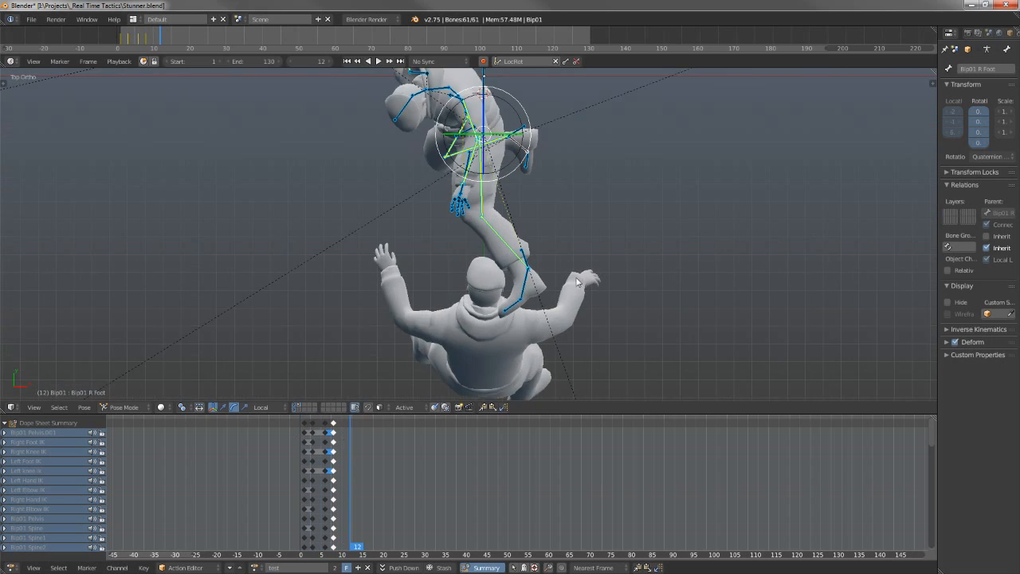
{"action": "middle_click_drag", "start_coordinate": [536, 258], "coordinate": [539, 317], "text": "shift"}
{"action": "right_click", "coordinate": [529, 316]}
{"action": "key", "text": "g"}
{"action": "left_click", "coordinate": [454, 306]}
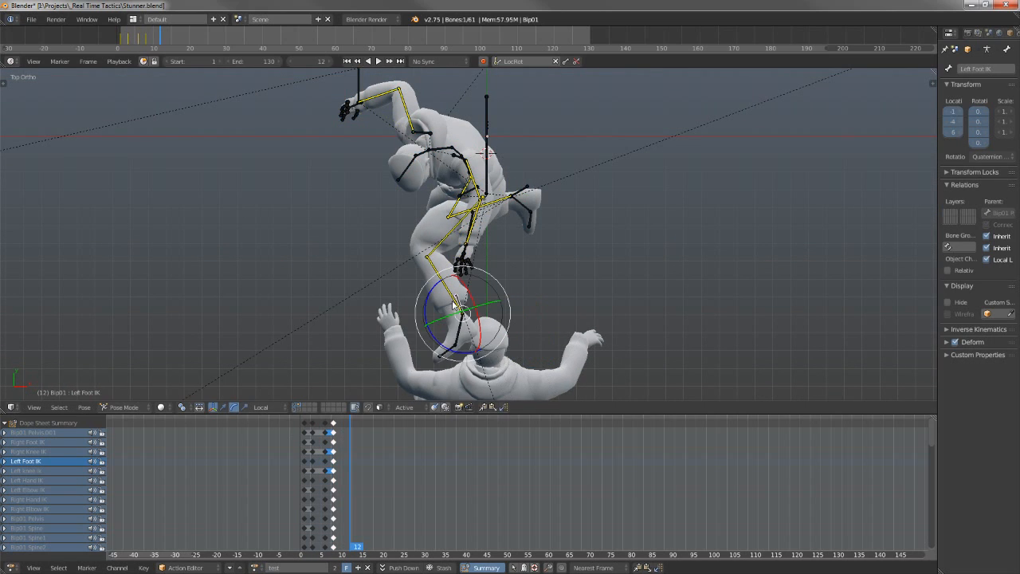
Rotate the attacker's pelvis freely to twist the hips for the kick's follow-through at frame 12.
{"action": "right_click", "coordinate": [476, 189]}
{"action": "middle_click_drag", "start_coordinate": [477, 195], "coordinate": [489, 160]}
{"action": "key", "text": "r"}
{"action": "key", "text": "r"}
{"action": "left_click", "coordinate": [478, 113]}
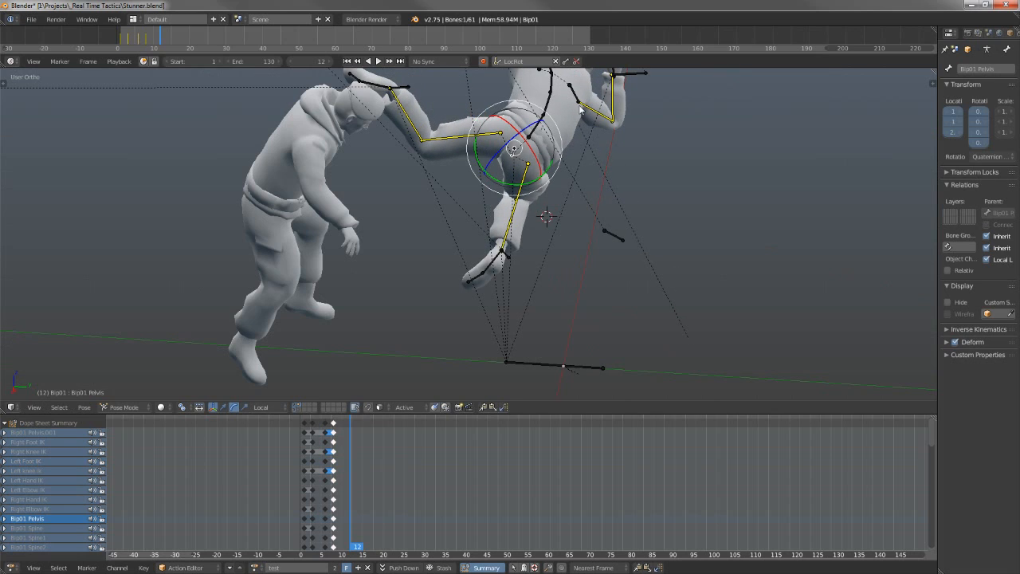
Rotate the attacker's two lowest spine bones to twist the torso at frame 12.
{"action": "middle_click_drag", "start_coordinate": [546, 106], "coordinate": [502, 176], "text": "shift"}
{"action": "right_click", "coordinate": [492, 191]}
{"action": "key", "text": "r"}
{"action": "left_click", "coordinate": [507, 186]}
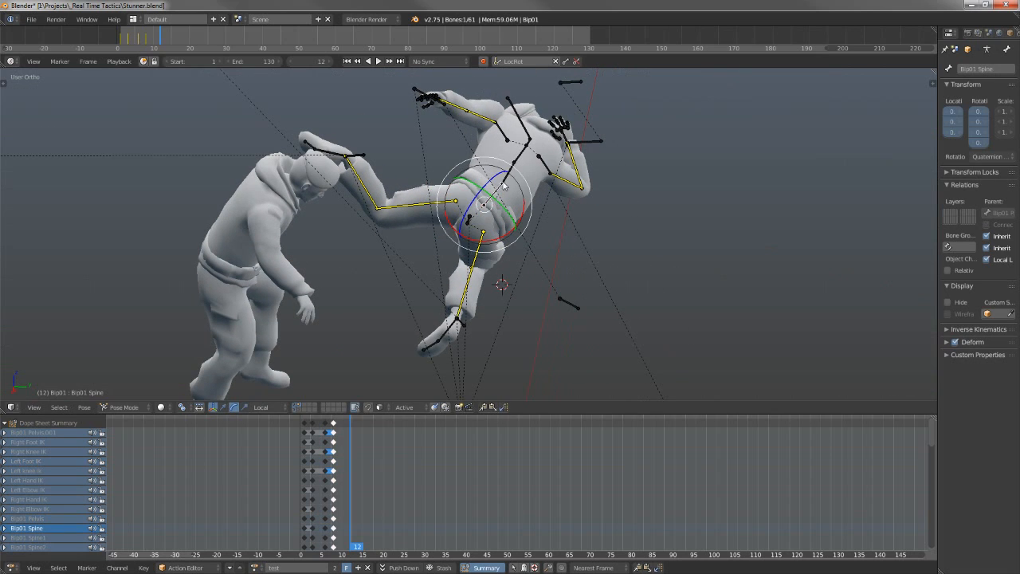
{"action": "right_click", "coordinate": [511, 179]}
{"action": "key", "text": "r"}
{"action": "left_click", "coordinate": [515, 181]}
Pull the left foot control back and down from the victim's head in left side view at frame 12.
{"action": "mouse_move", "coordinate": [433, 98]}
{"action": "middle_mouse_down"}
{"action": "mouse_move", "coordinate": [441, 118]}
{"action": "mouse_move", "coordinate": [447, 88]}
{"action": "middle_mouse_up"}
{"action": "right_click", "coordinate": [357, 157]}
{"action": "key", "text": "KP_1"}
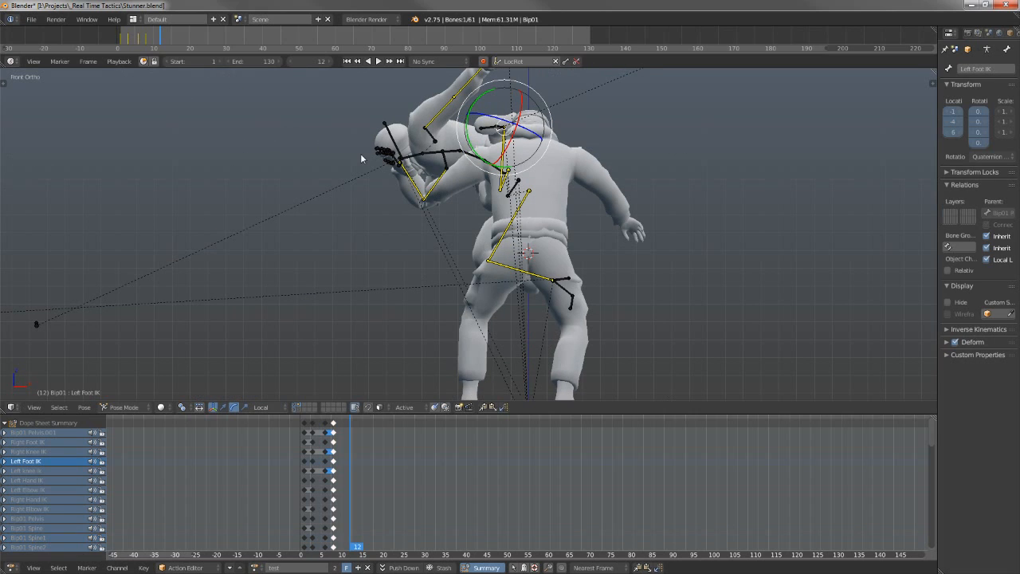
{"action": "key", "text": "ctrl+KP_3"}
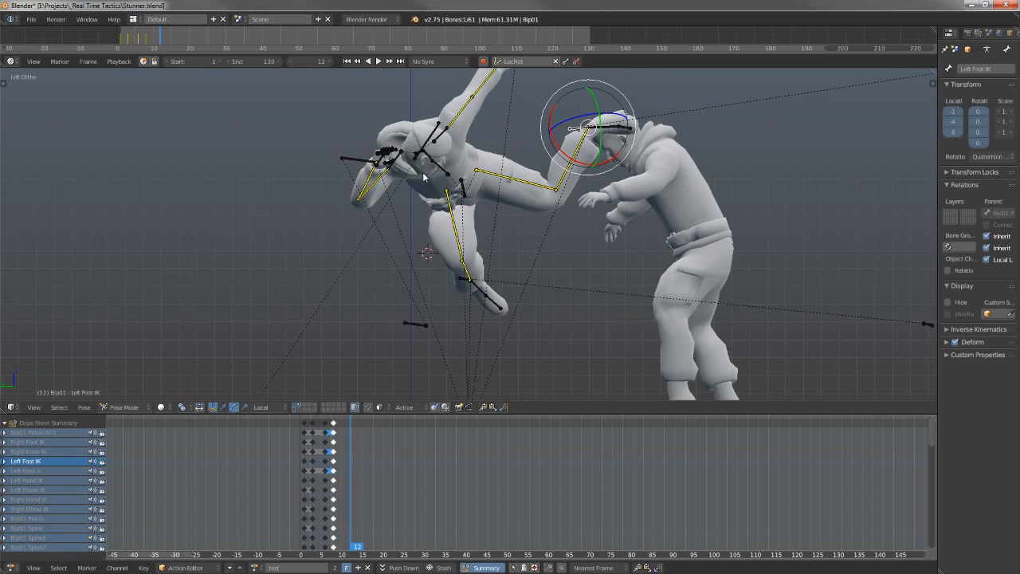
{"action": "key", "text": "g"}
{"action": "left_click", "coordinate": [531, 167]}
Rotate the left foot downward and try rotating the attacker's head at frame 12.
{"action": "right_click", "coordinate": [632, 158]}
{"action": "key", "text": "r"}
{"action": "left_click", "coordinate": [596, 182]}
{"action": "middle_click_drag", "start_coordinate": [525, 182], "coordinate": [426, 168]}
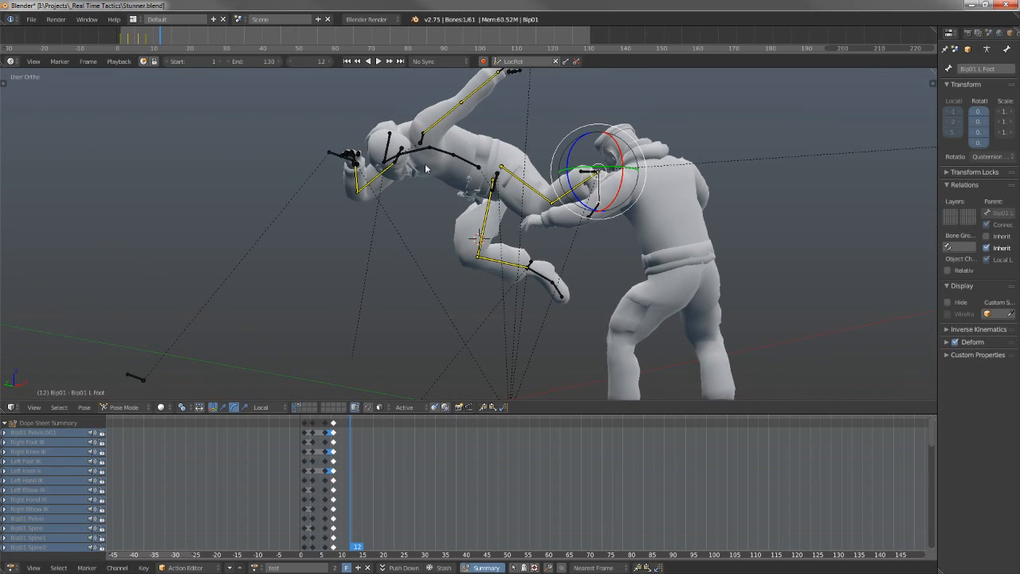
{"action": "right_click", "coordinate": [390, 140]}
{"action": "key", "text": "r"}
{"action": "right_click", "coordinate": [333, 170]}
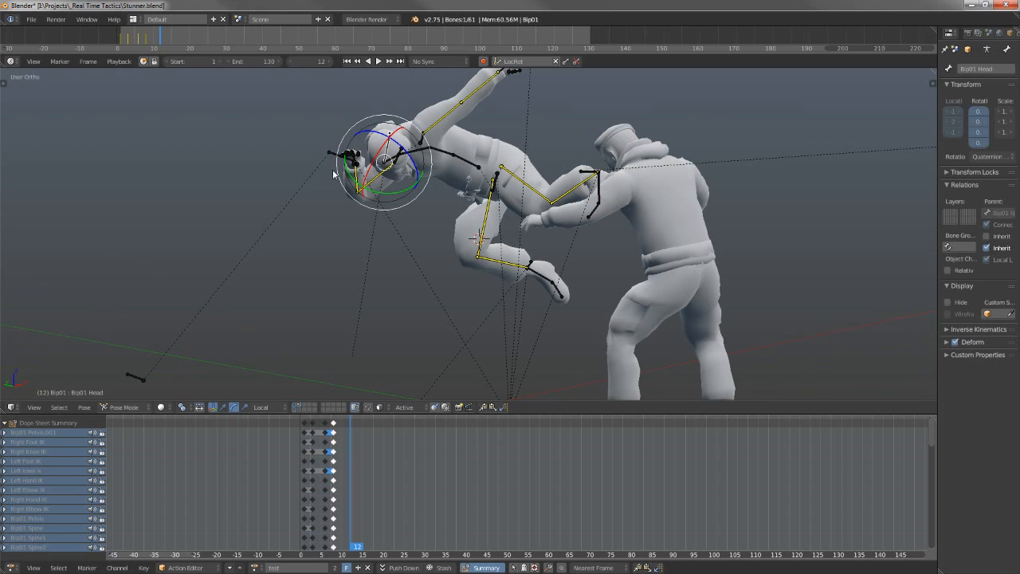
{"action": "middle_click_drag", "start_coordinate": [526, 172], "coordinate": [403, 219]}
Scrub between frames 9 and 15 and examine the kick's contact with the victim's head from the side.
{"action": "mouse_move", "coordinate": [346, 446]}
{"action": "left_mouse_down"}
{"action": "mouse_move", "coordinate": [302, 464]}
{"action": "mouse_move", "coordinate": [348, 462]}
{"action": "mouse_move", "coordinate": [343, 456]}
{"action": "left_mouse_up"}
{"action": "middle_click_drag", "start_coordinate": [400, 184], "coordinate": [392, 263]}
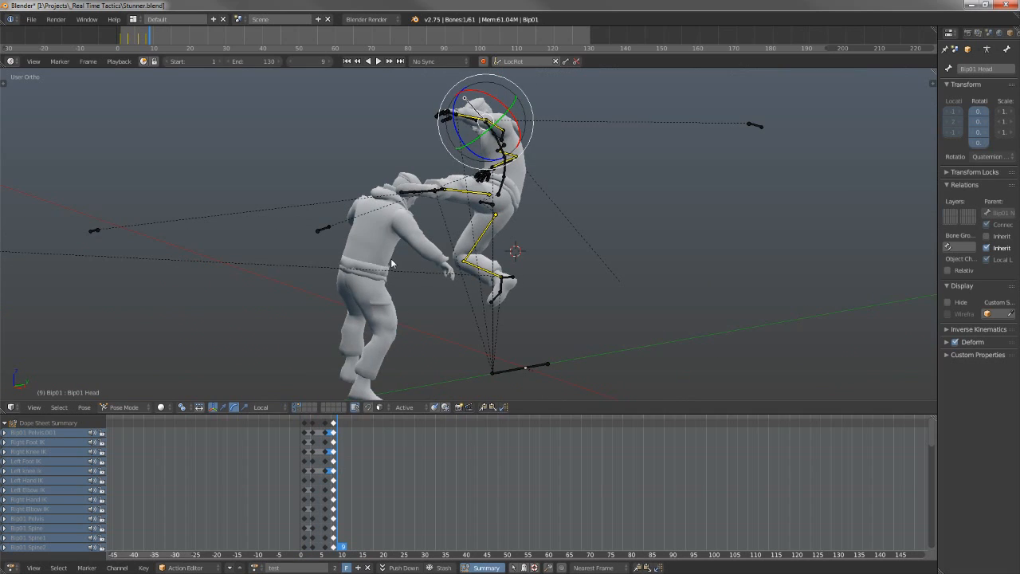
{"action": "key", "text": "KP_3"}
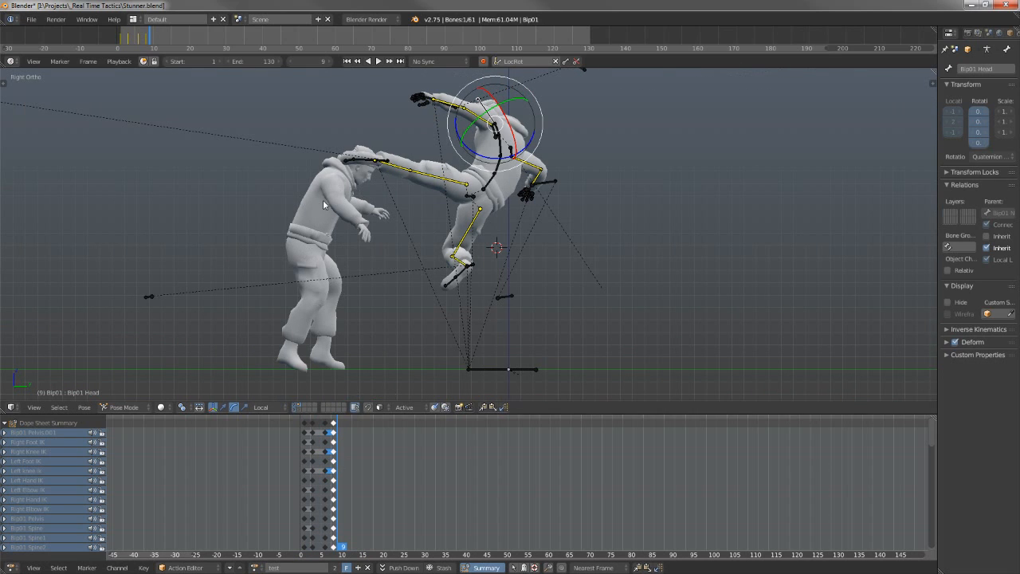
{"action": "left_click_drag", "start_coordinate": [336, 482], "coordinate": [363, 462]}
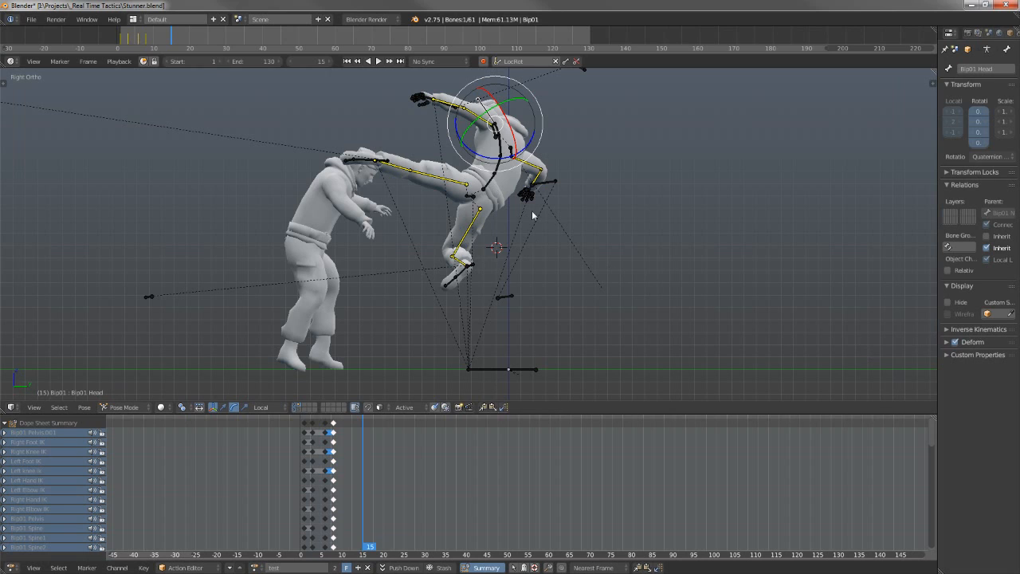
{"action": "middle_click_drag", "start_coordinate": [448, 173], "coordinate": [424, 218], "text": "shift"}
{"action": "scroll", "coordinate": [289, 221], "scroll_direction": "up", "scroll_amount": 3}
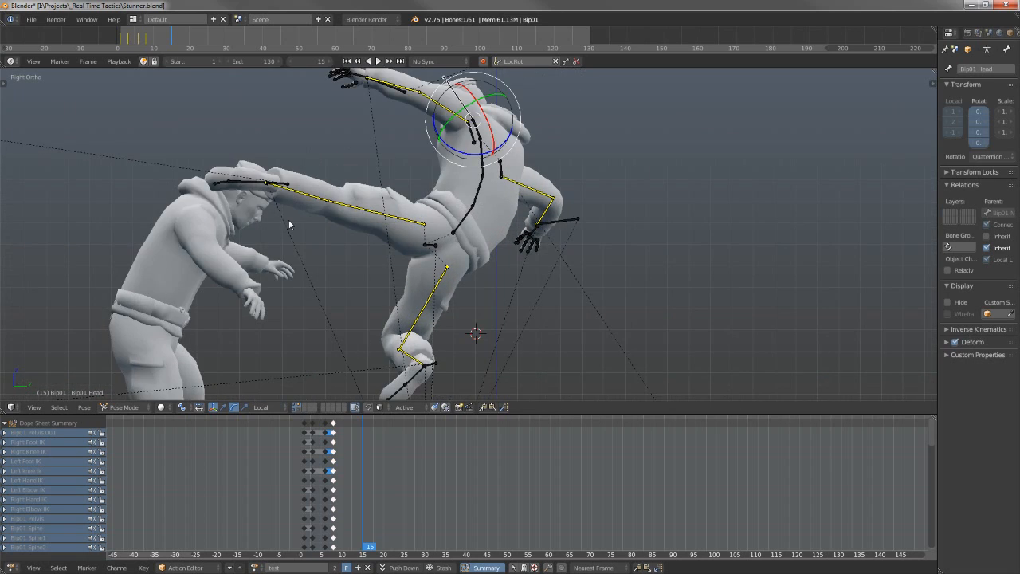
{"action": "middle_click_drag", "start_coordinate": [326, 227], "coordinate": [449, 212], "text": "shift"}
{"action": "scroll", "coordinate": [483, 204], "scroll_direction": "down", "scroll_amount": 4}
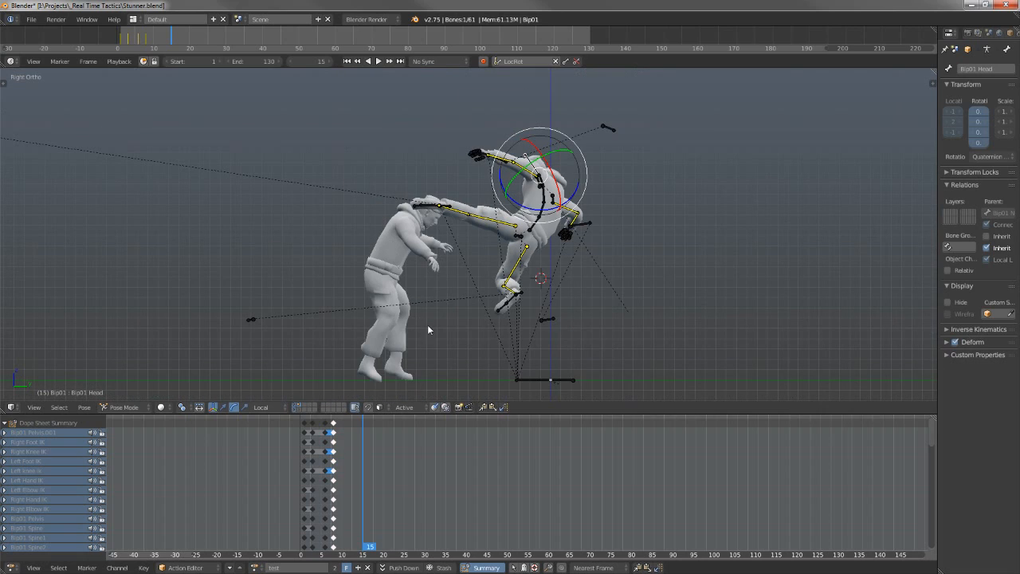
Load the Ex_P_F_1 action for the attacker and return to frame 1.
{"action": "left_click", "coordinate": [255, 568]}
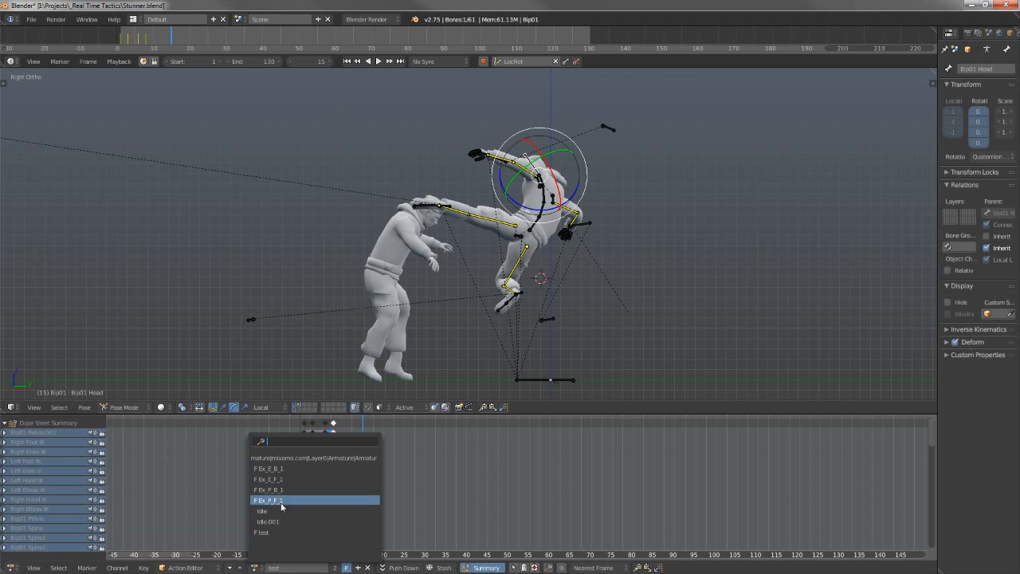
{"action": "left_click", "coordinate": [280, 502]}
{"action": "left_click", "coordinate": [294, 476]}
{"action": "left_click_drag", "start_coordinate": [302, 478], "coordinate": [305, 479]}
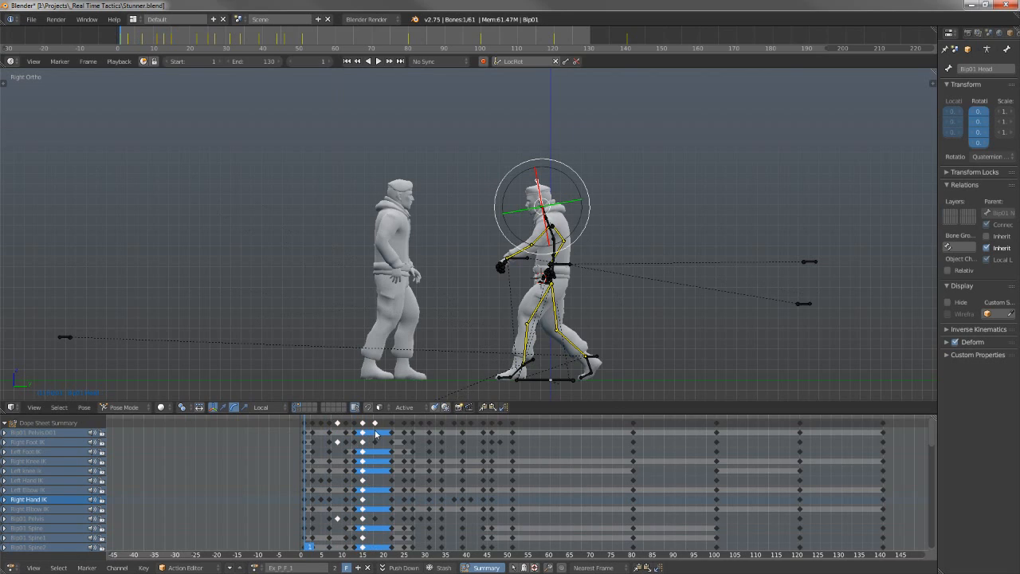
Compare the start pose at frame 1 with the knee strike at frame 15 from several angles.
{"action": "middle_click_drag", "start_coordinate": [477, 326], "coordinate": [426, 280], "text": "shift"}
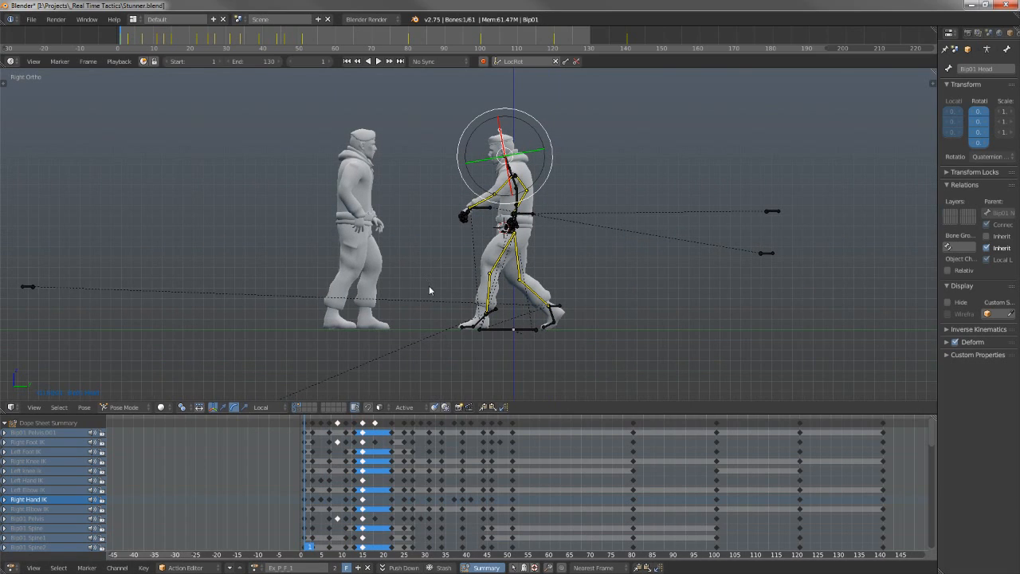
{"action": "middle_click_drag", "start_coordinate": [587, 329], "coordinate": [622, 342]}
{"action": "left_click", "coordinate": [311, 447]}
{"action": "mouse_move", "coordinate": [311, 447]}
{"action": "left_mouse_down"}
{"action": "mouse_move", "coordinate": [290, 444]}
{"action": "mouse_move", "coordinate": [303, 450]}
{"action": "left_mouse_up"}
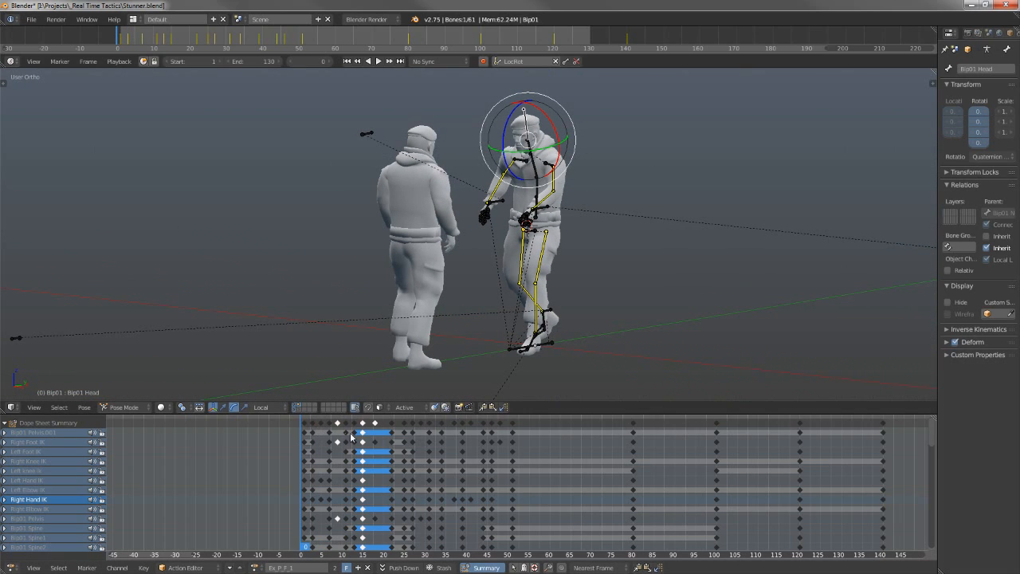
{"action": "left_click", "coordinate": [304, 440]}
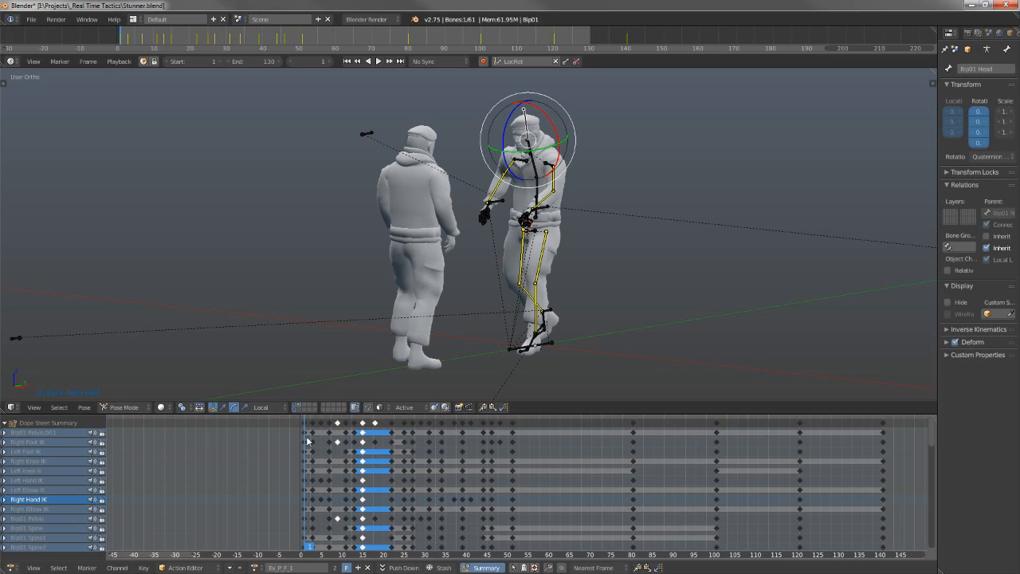
{"action": "left_click", "coordinate": [363, 430]}
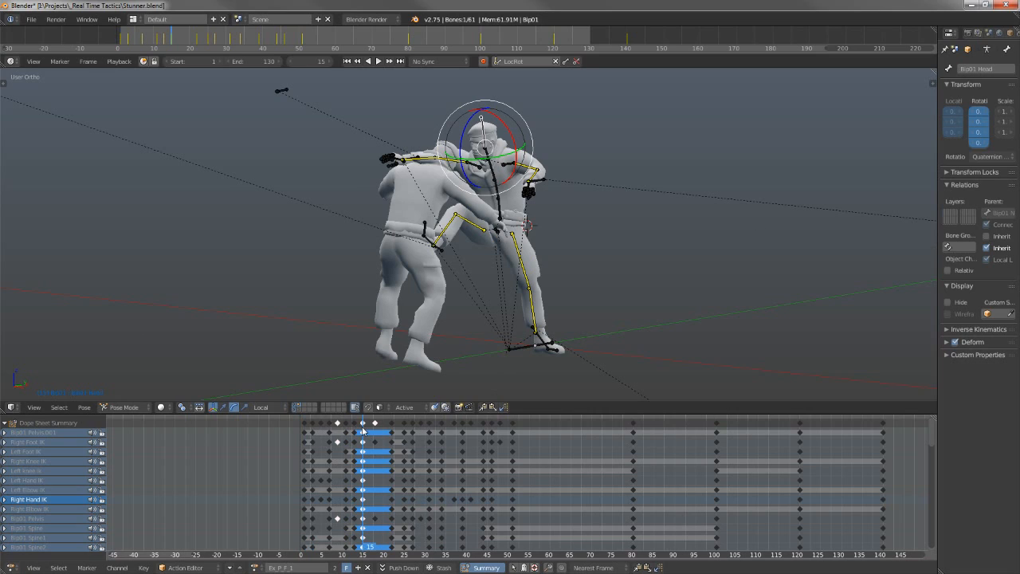
{"action": "left_click_drag", "start_coordinate": [363, 431], "coordinate": [304, 426]}
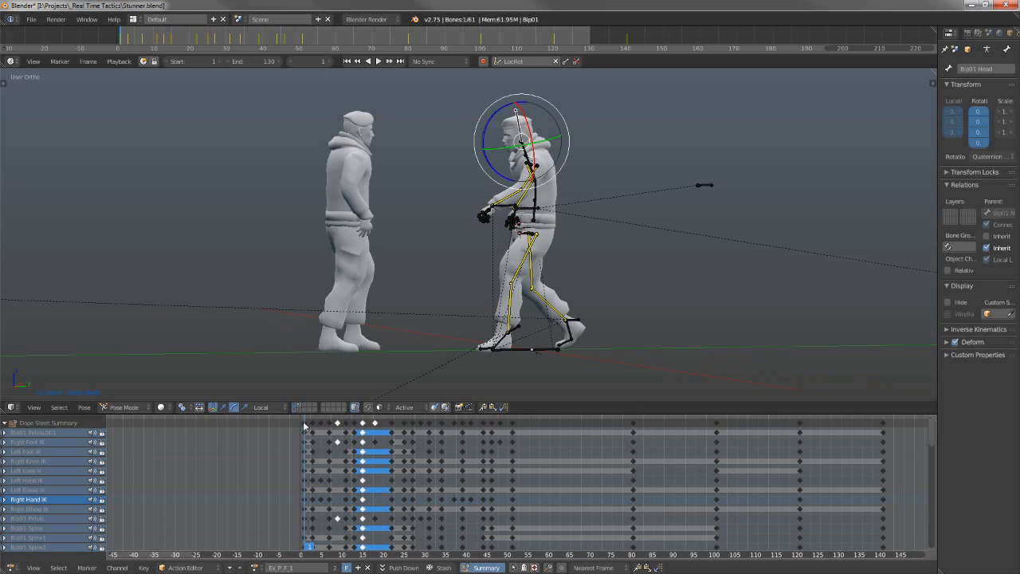
{"action": "left_click", "coordinate": [365, 429]}
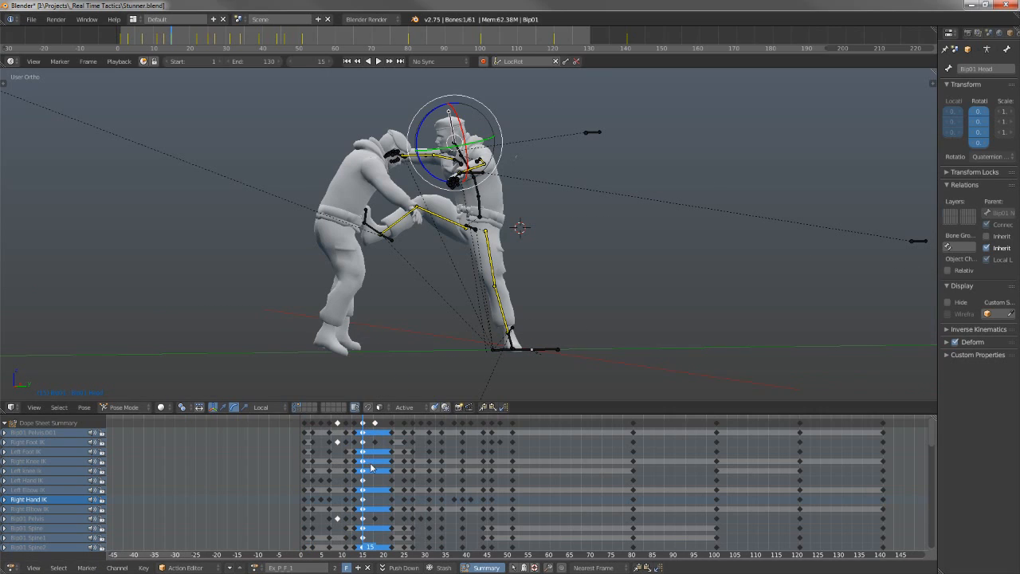
Step through the key poses at frames 31, 34, 39 and 51 to examine the takedown's progression.
{"action": "left_click", "coordinate": [431, 428]}
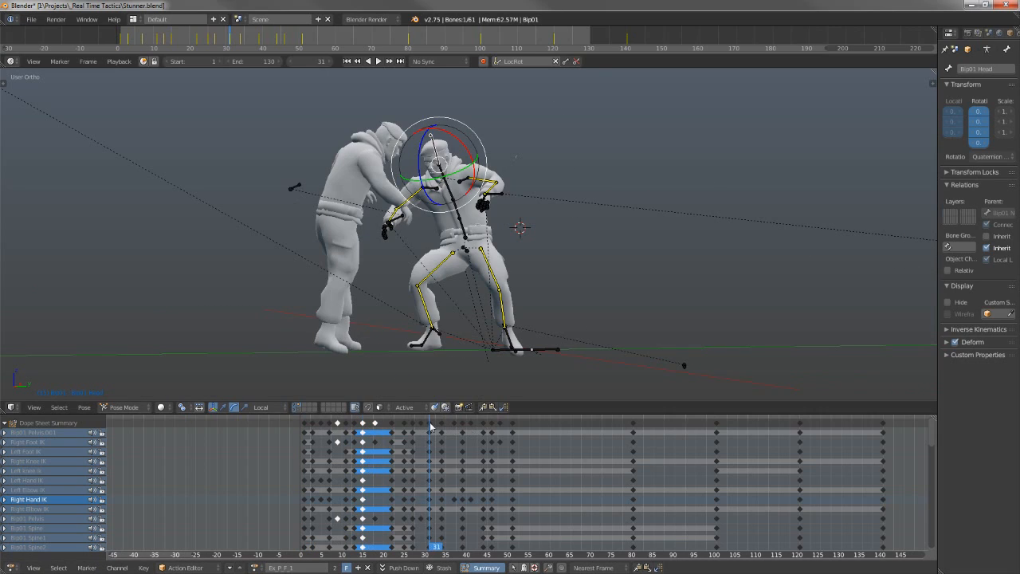
{"action": "left_click", "coordinate": [443, 431]}
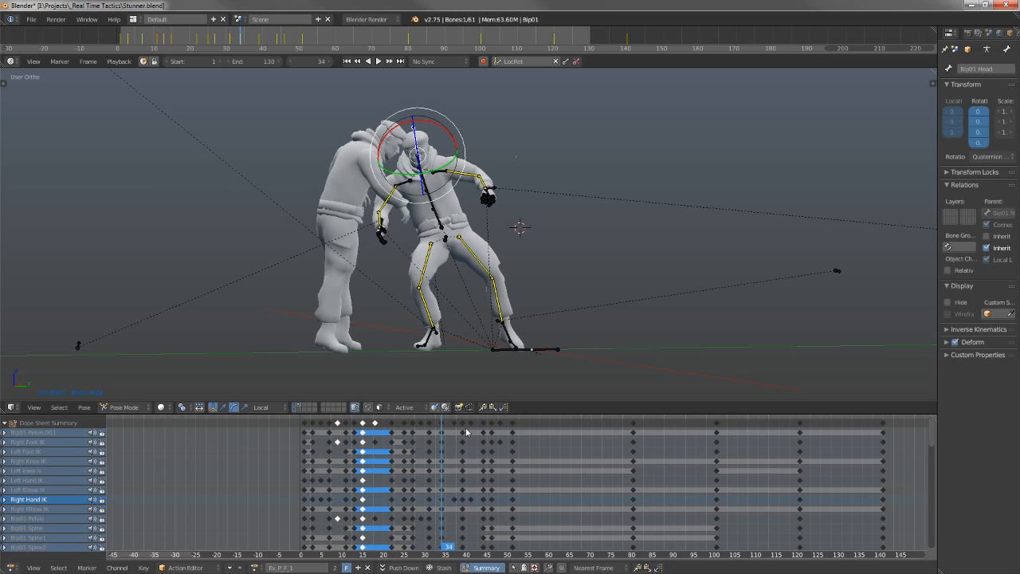
{"action": "left_click", "coordinate": [459, 426]}
{"action": "left_click", "coordinate": [464, 427]}
{"action": "middle_click_drag", "start_coordinate": [364, 274], "coordinate": [408, 279]}
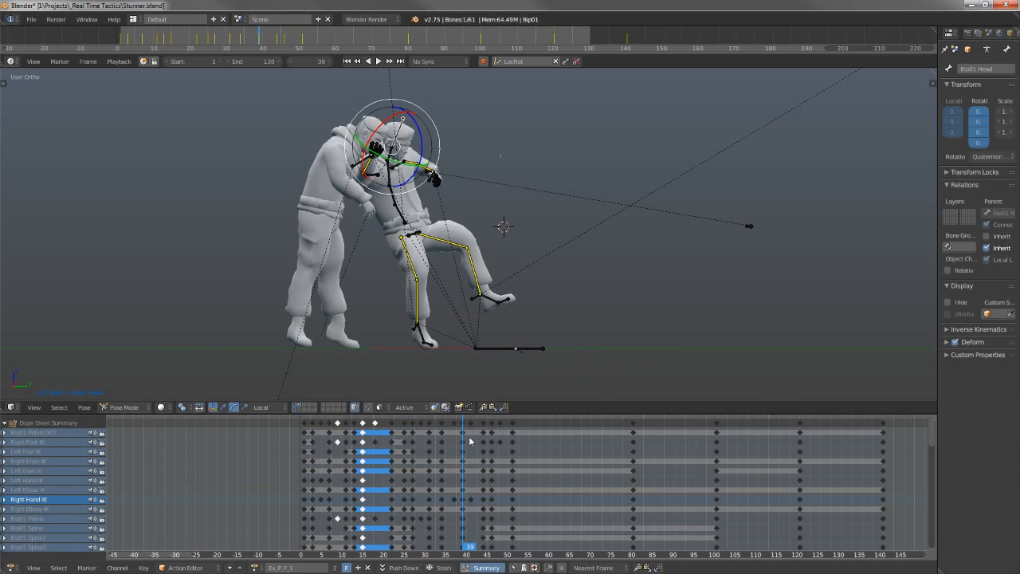
{"action": "left_click_drag", "start_coordinate": [470, 441], "coordinate": [513, 435]}
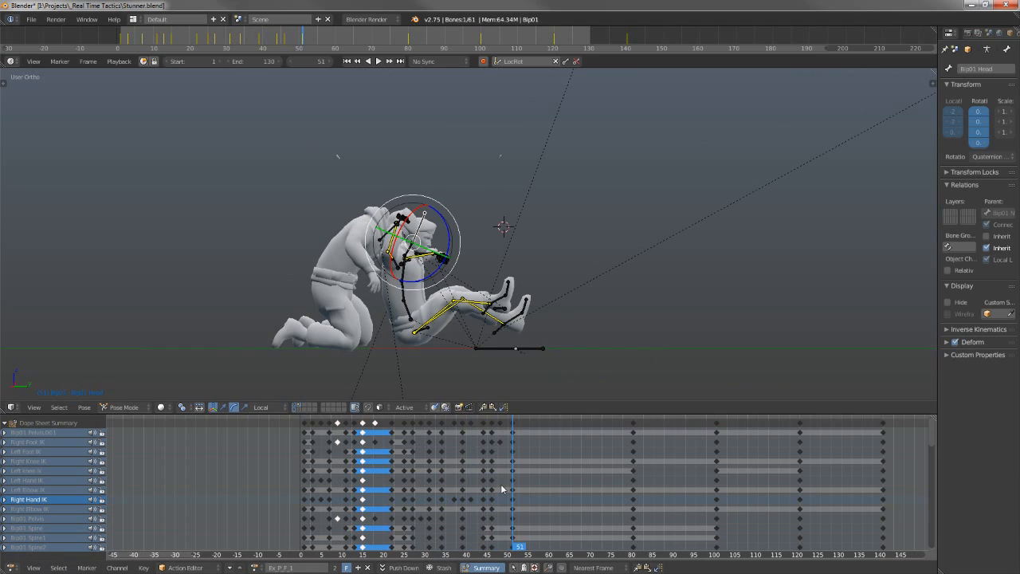
{"action": "middle_click_drag", "start_coordinate": [553, 308], "coordinate": [479, 315]}
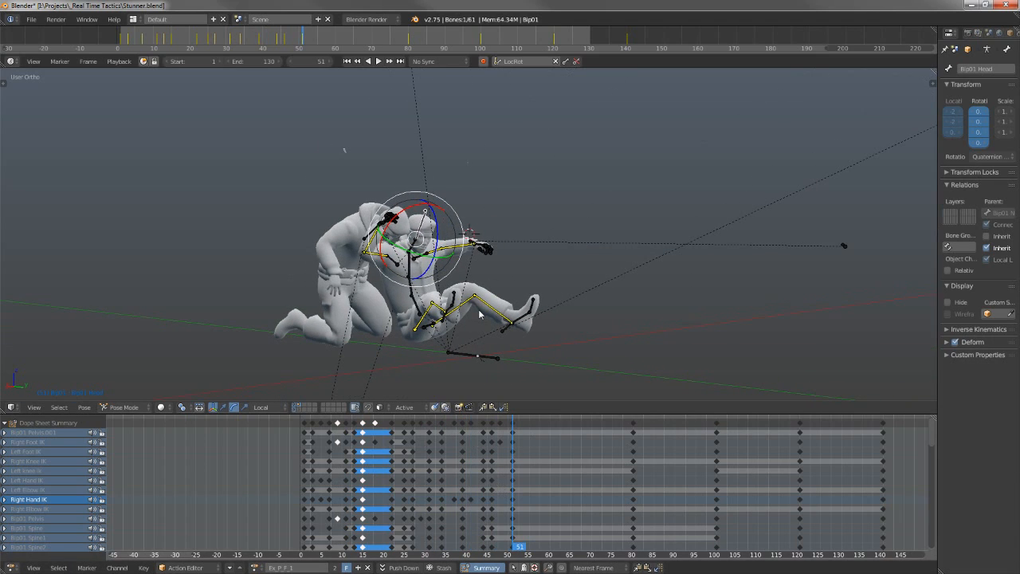
{"action": "key", "text": "KP_3"}
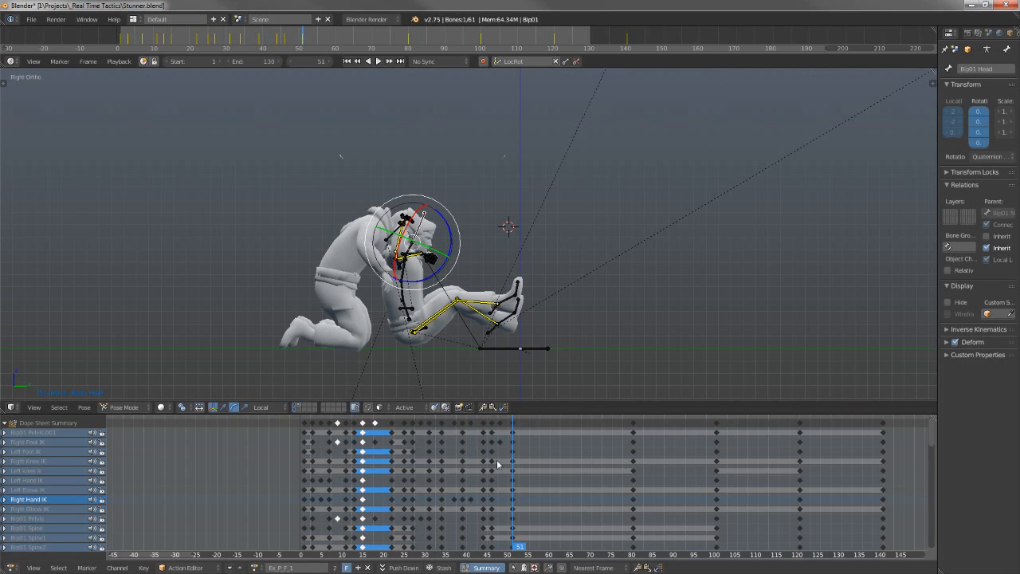
View the pose at frame 80, play the action from the start, and scrub through it again.
{"action": "left_click", "coordinate": [633, 430]}
{"action": "left_click_drag", "start_coordinate": [652, 430], "coordinate": [225, 522]}
{"action": "key", "text": "alt+a"}
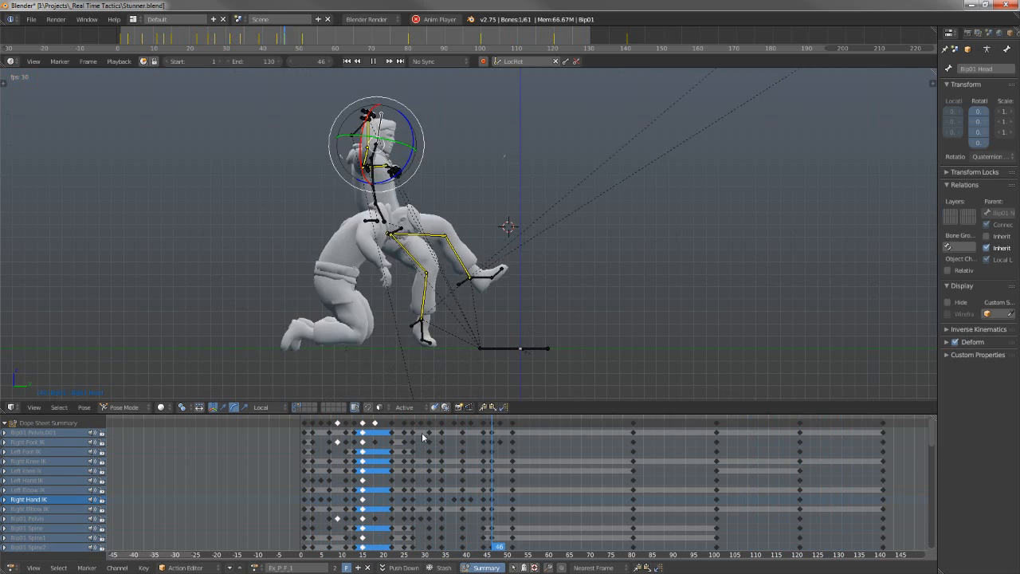
{"action": "key", "text": "Escape"}
{"action": "left_click_drag", "start_coordinate": [290, 469], "coordinate": [558, 483]}
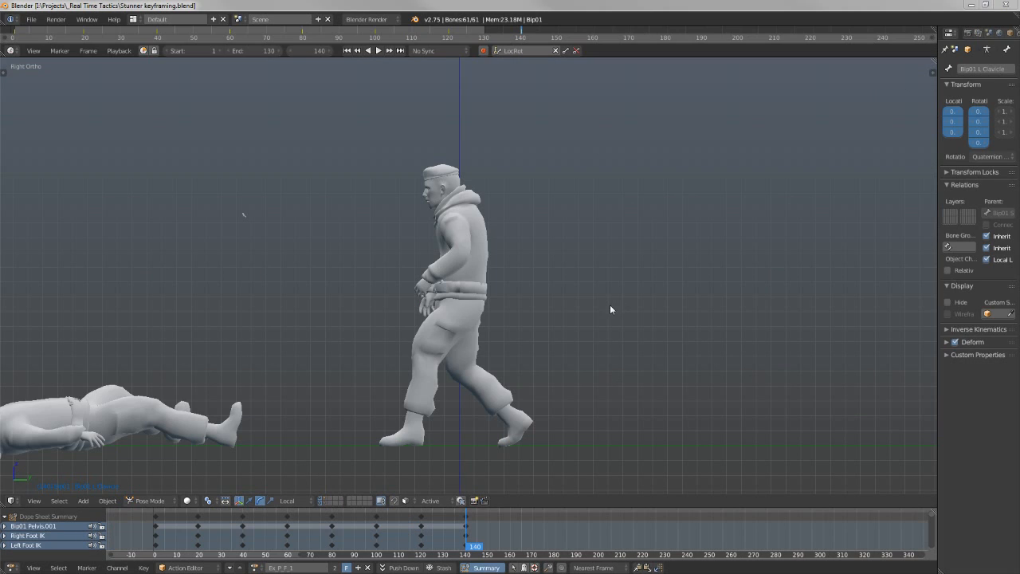
Return to the first keyframe and step forward through the blocked key poses every 20 frames up to frame 120.
{"action": "key", "text": "alt+a"}
{"action": "key", "text": "Escape"}
{"action": "middle_click_drag", "start_coordinate": [571, 354], "coordinate": [709, 345], "text": "shift"}
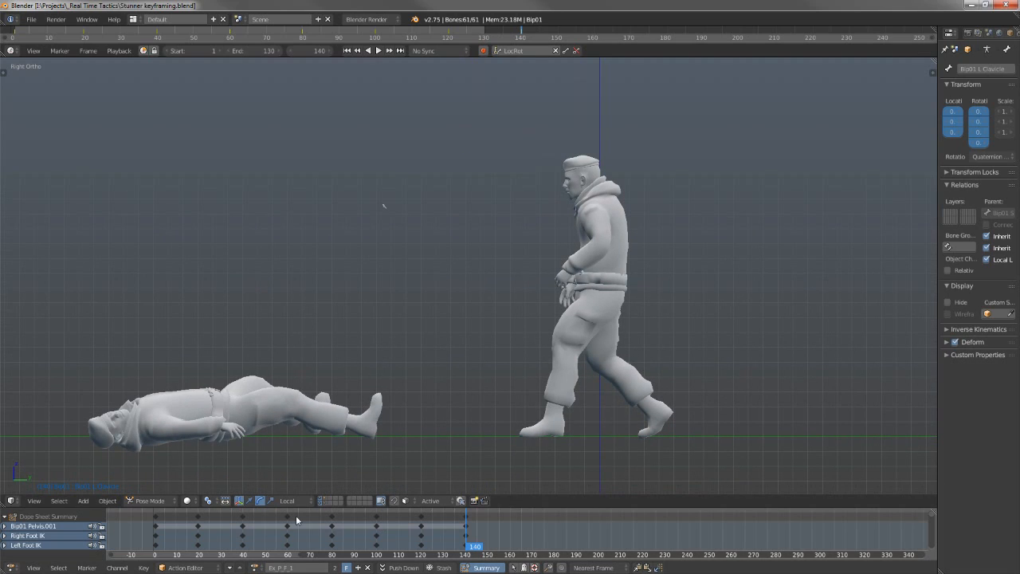
{"action": "left_click", "coordinate": [156, 528]}
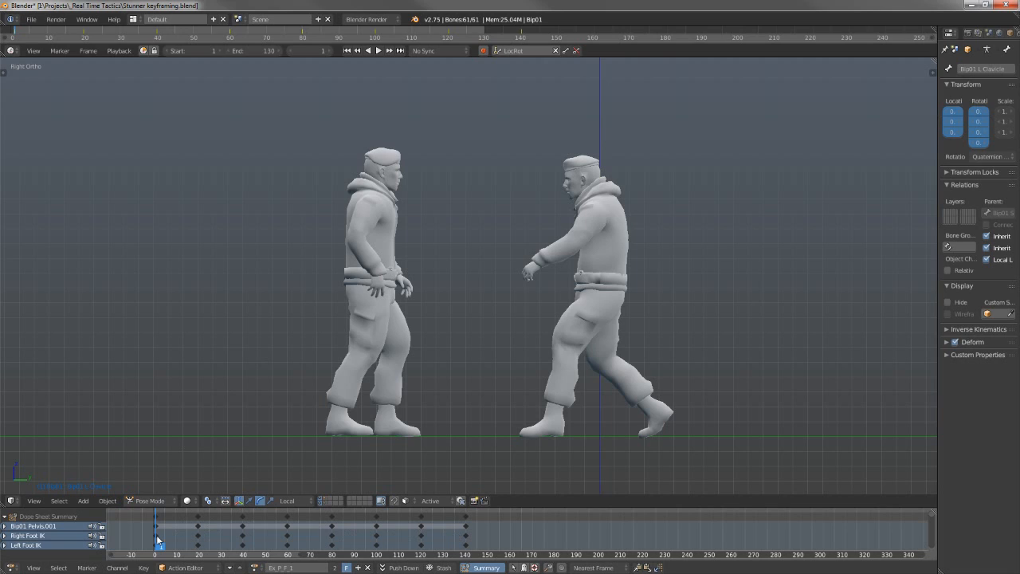
{"action": "key", "text": "Up"}
{"action": "key", "text": "Up"}
{"action": "key", "text": "Up"}
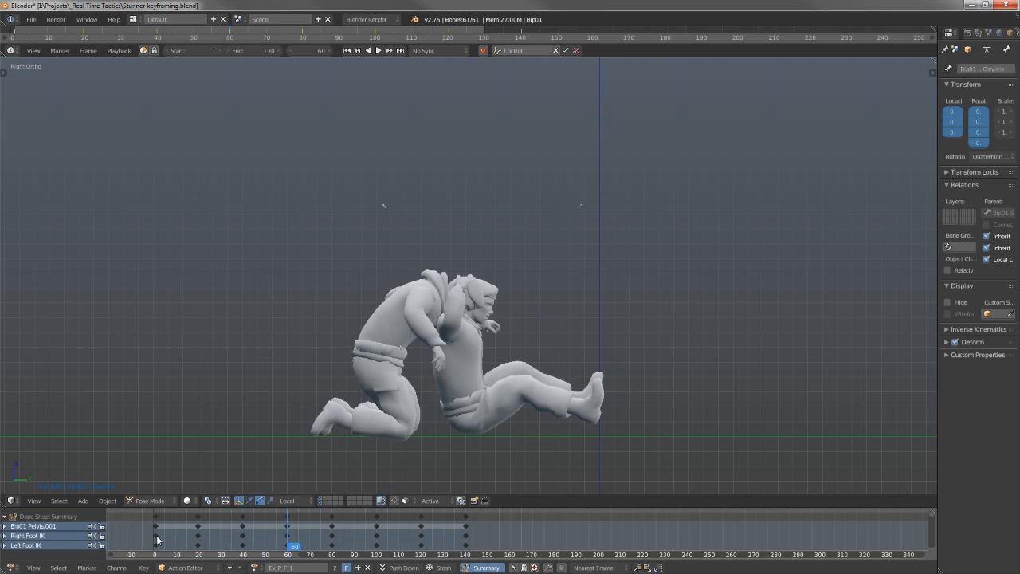
{"action": "key", "text": "Up"}
{"action": "key", "text": "Up"}
{"action": "key", "text": "Up"}
{"action": "key", "text": "Up"}
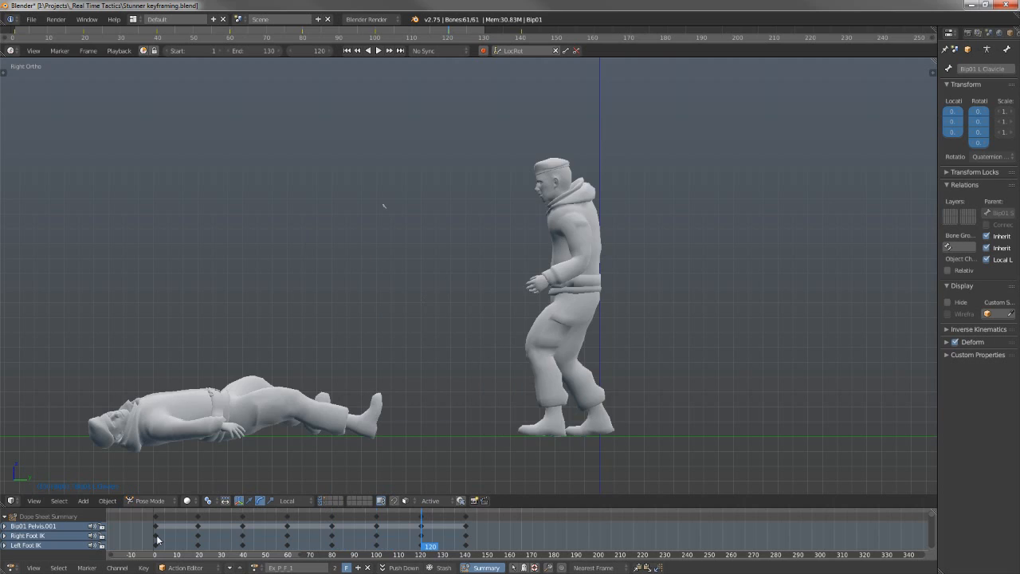
Step backward and forward through the key poses to compare the kick, takedown and ground poses, stopping at frame 40.
{"action": "key", "text": "Down"}
{"action": "key", "text": "Down"}
{"action": "key", "text": "Down"}
{"action": "key", "text": "Down"}
{"action": "key", "text": "Down"}
{"action": "key", "text": "Down"}
{"action": "key", "text": "Down"}
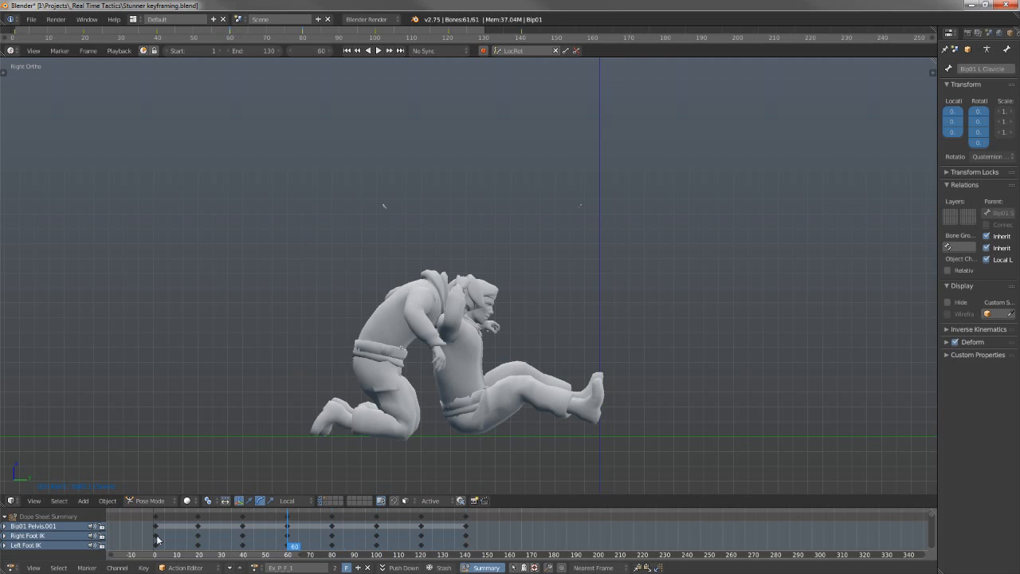
{"action": "key", "text": "Up"}
{"action": "key", "text": "Up"}
{"action": "key", "text": "Up"}
{"action": "key", "text": "Up"}
{"action": "key", "text": "Up"}
{"action": "key", "text": "Up"}
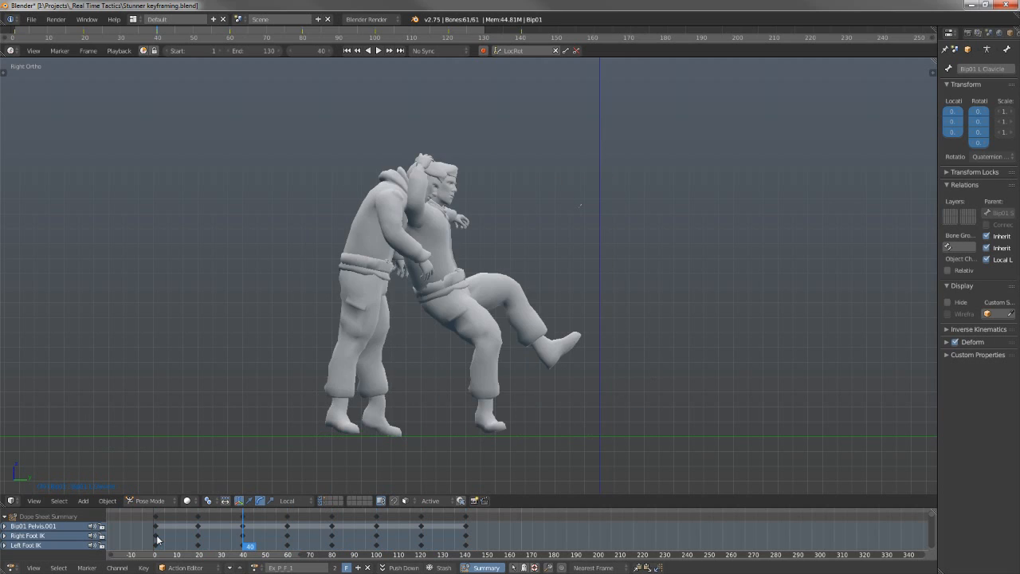
Review the key poses after frame 40, then step back through them to frame 1.
{"action": "key", "text": "Up"}
{"action": "key", "text": "Up"}
{"action": "key", "text": "Down"}
{"action": "key", "text": "Down"}
{"action": "key", "text": "Down"}
{"action": "key", "text": "Down"}
{"action": "key", "text": "Down"}
{"action": "key", "text": "Down"}
{"action": "key", "text": "Down"}
{"action": "key", "text": "Down"}
{"action": "key", "text": "Down"}
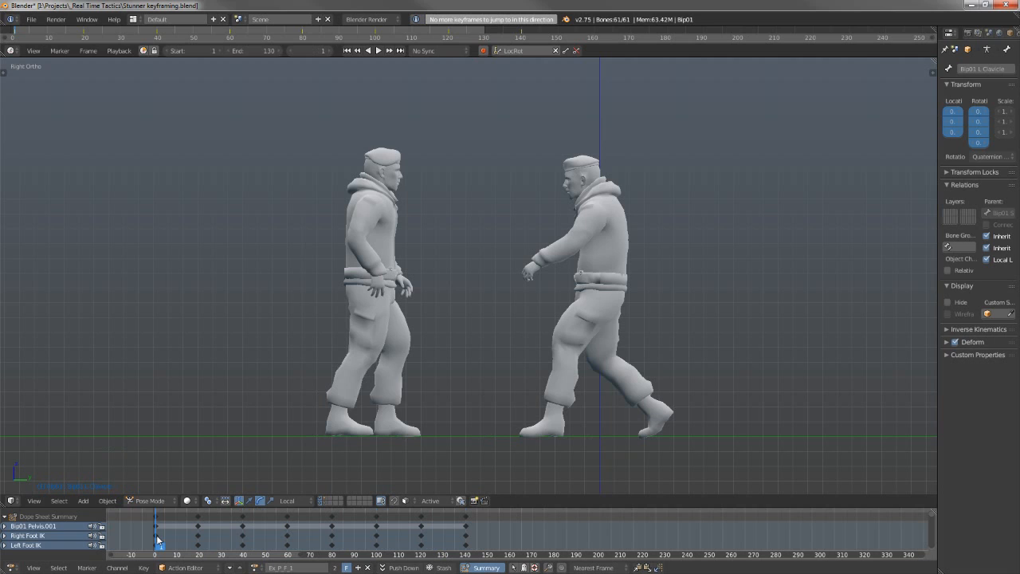
Play the blocked animation from frame 1, stop it, and replay it from the start to judge the timing.
{"action": "key", "text": "alt+a"}
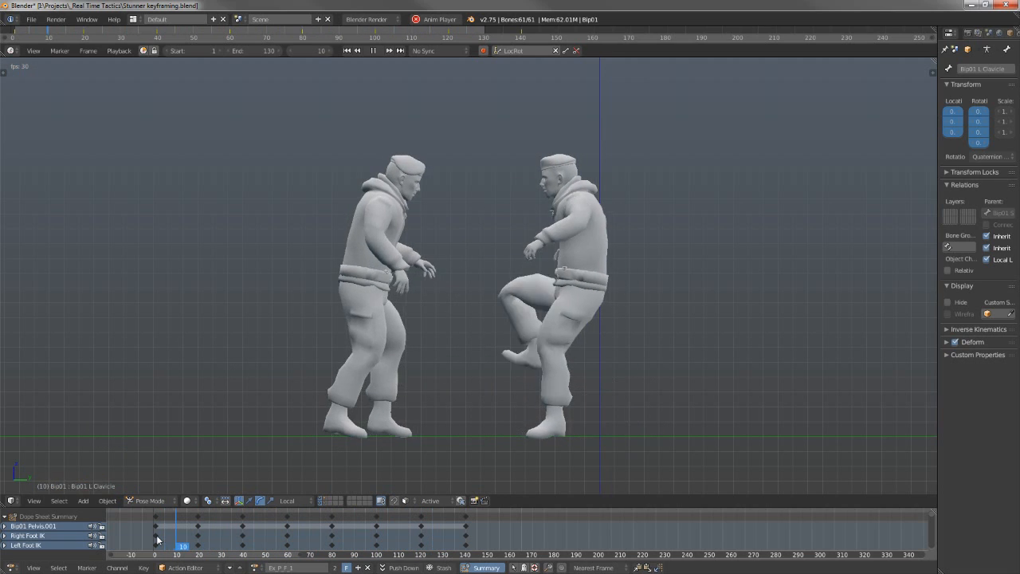
{"action": "key", "text": "alt+a"}
{"action": "left_click", "coordinate": [157, 539]}
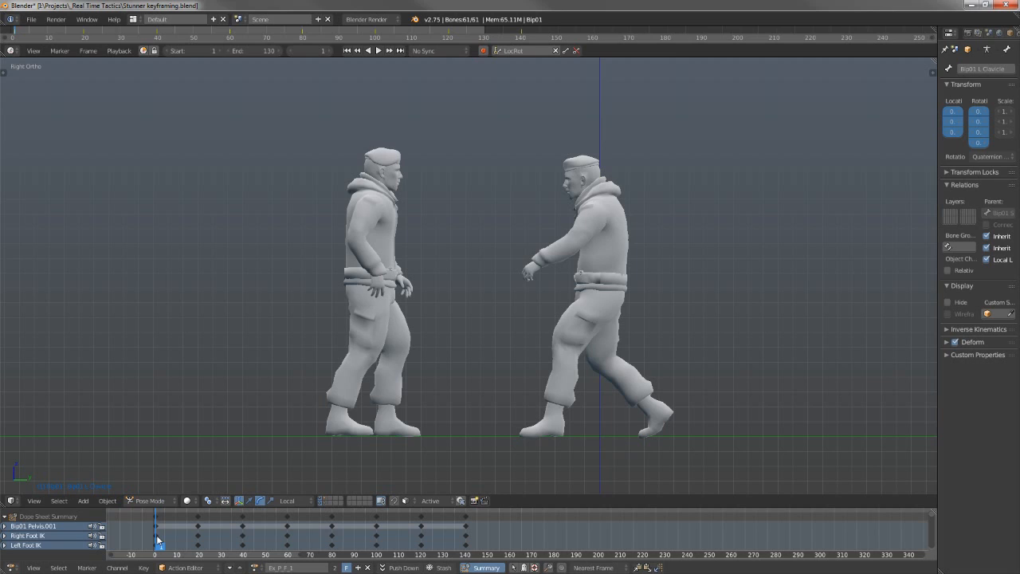
{"action": "key", "text": "alt+a"}
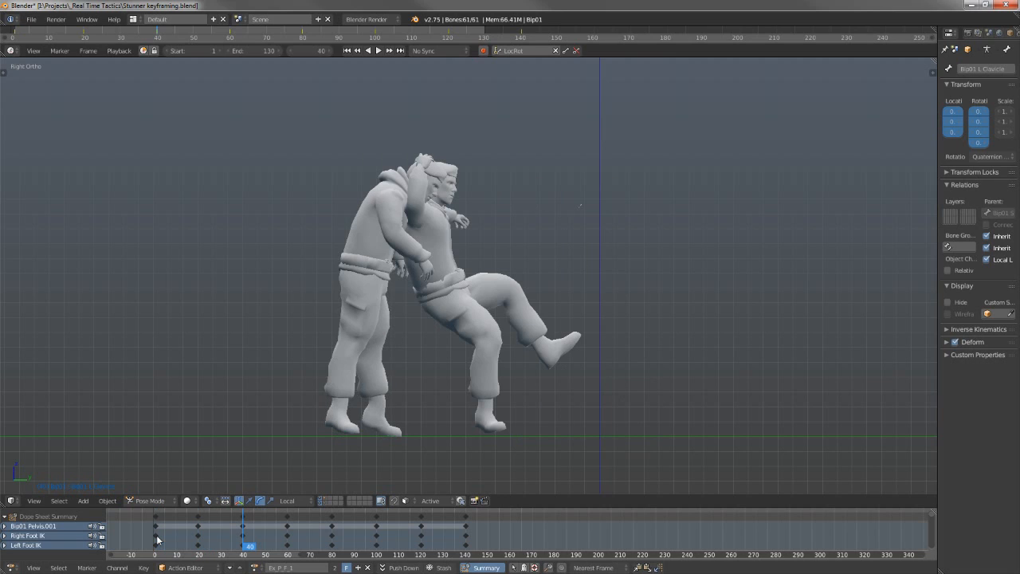
Step through the key poses from frame 40 to frame 140 and return to frame 1.
{"action": "key", "text": "Up"}
{"action": "key", "text": "Up"}
{"action": "key", "text": "Up"}
{"action": "key", "text": "Up"}
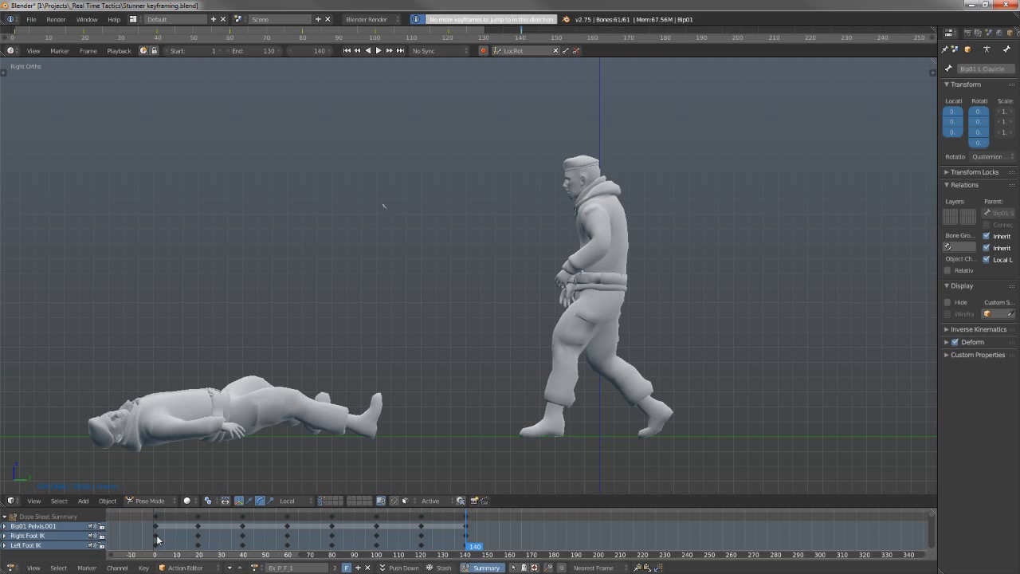
{"action": "key", "text": "Down"}
{"action": "key", "text": "Down"}
{"action": "key", "text": "Down"}
{"action": "key", "text": "Down"}
{"action": "left_click", "coordinate": [157, 540]}
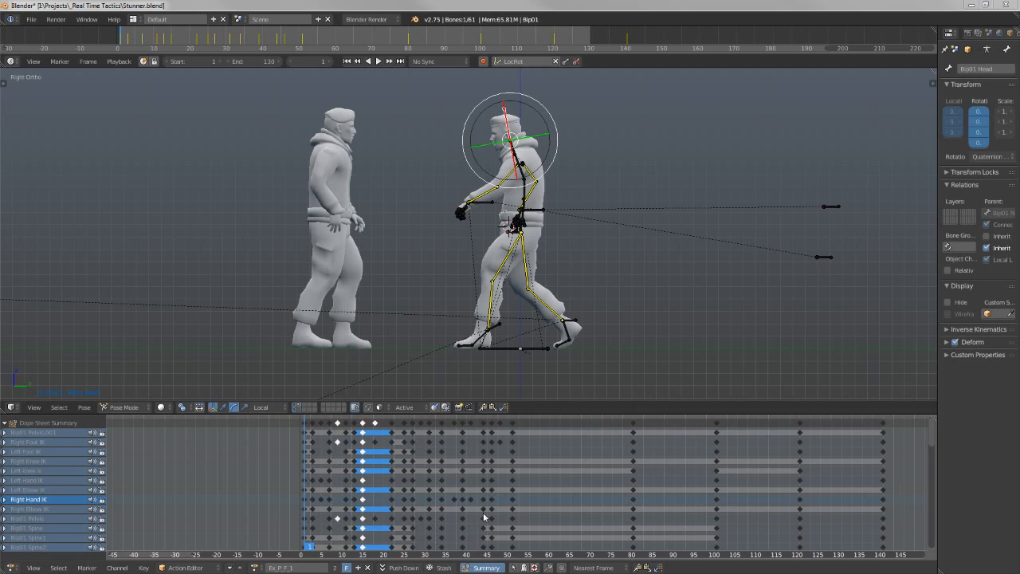
Scrub the detailed Ex_P_F_1 action in Stunner.blend from frame 0 to frame 66 to examine the takedown.
{"action": "left_click", "coordinate": [295, 480]}
{"action": "mouse_move", "coordinate": [295, 480]}
{"action": "left_mouse_down"}
{"action": "mouse_move", "coordinate": [762, 465]}
{"action": "mouse_move", "coordinate": [303, 470]}
{"action": "left_mouse_up"}
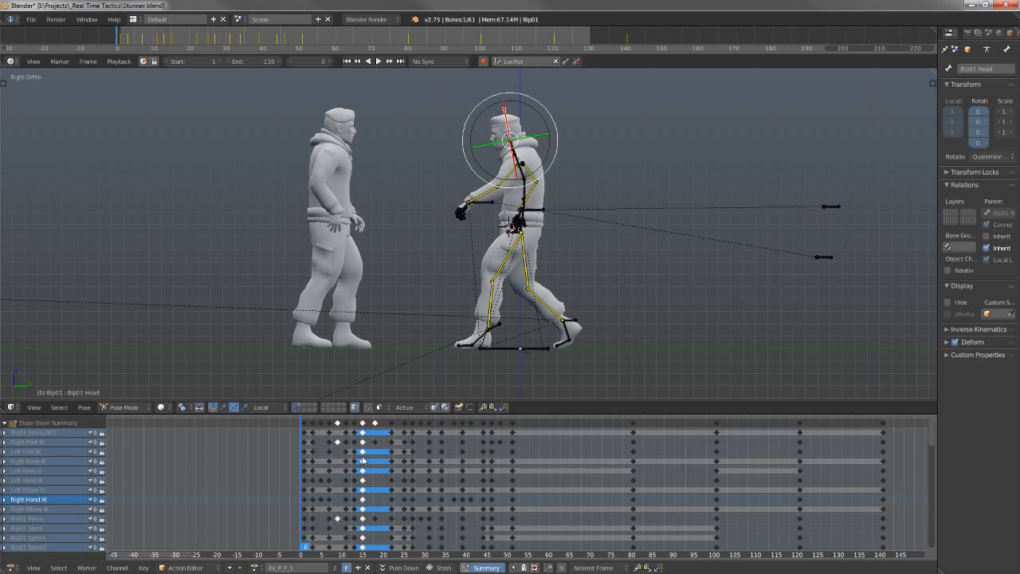
{"action": "left_click", "coordinate": [309, 456]}
{"action": "left_click_drag", "start_coordinate": [321, 459], "coordinate": [487, 469]}
{"action": "left_click_drag", "start_coordinate": [386, 473], "coordinate": [576, 462]}
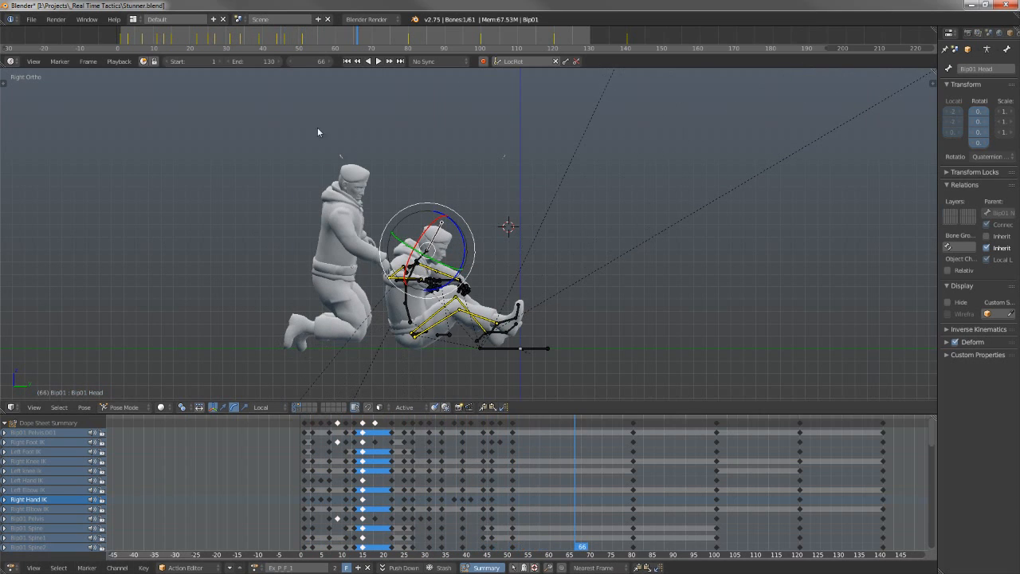
Scrub the detailed action again through frames 122 and 55 to examine the ending, then return to frame 1.
{"action": "left_click_drag", "start_coordinate": [470, 463], "coordinate": [303, 472]}
{"action": "left_click_drag", "start_coordinate": [366, 473], "coordinate": [622, 472]}
{"action": "left_click_drag", "start_coordinate": [402, 472], "coordinate": [691, 461]}
{"action": "left_click_drag", "start_coordinate": [534, 456], "coordinate": [615, 470]}
{"action": "left_click_drag", "start_coordinate": [791, 528], "coordinate": [808, 467]}
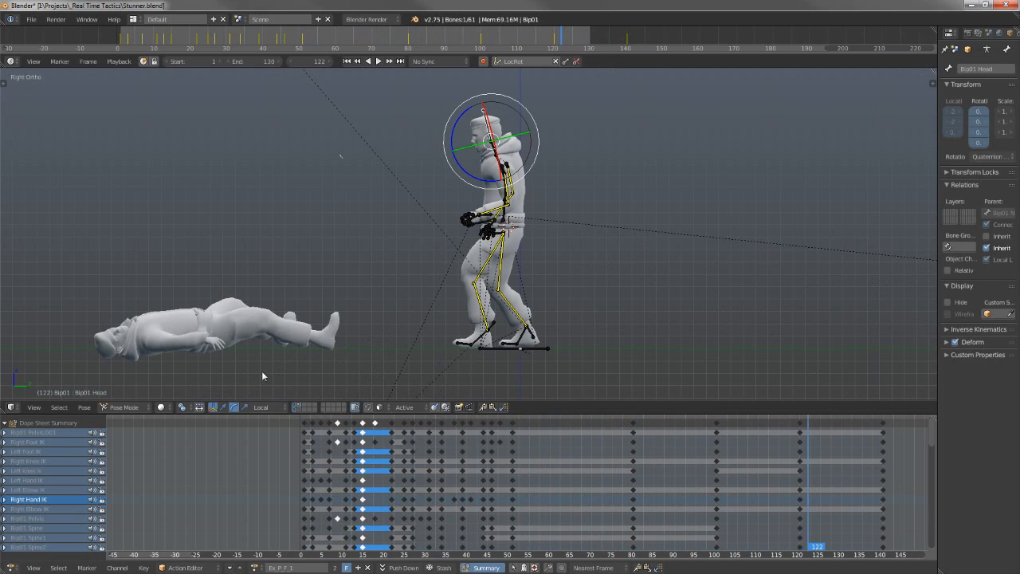
{"action": "left_click_drag", "start_coordinate": [460, 484], "coordinate": [548, 482]}
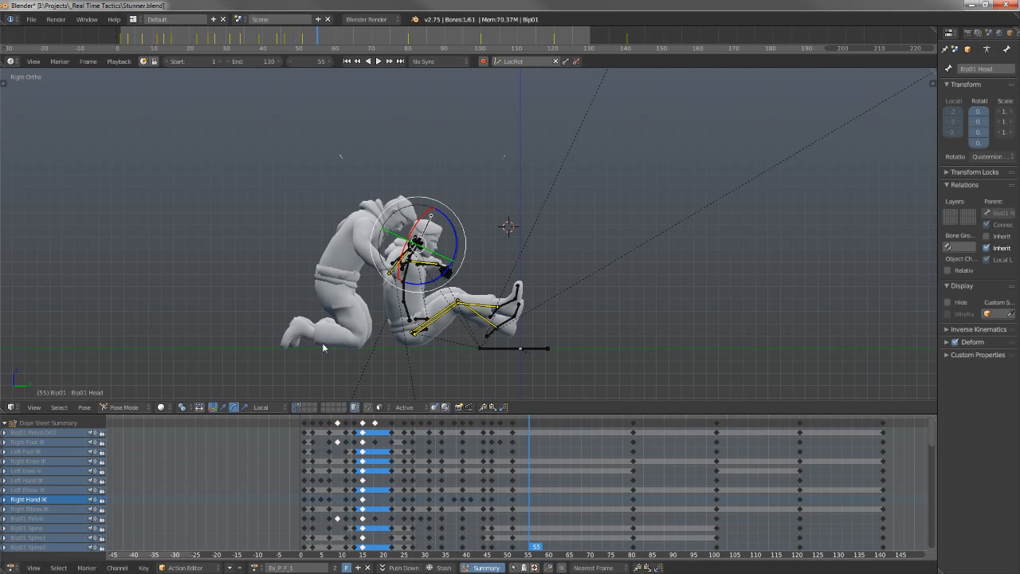
{"action": "left_click", "coordinate": [301, 458]}
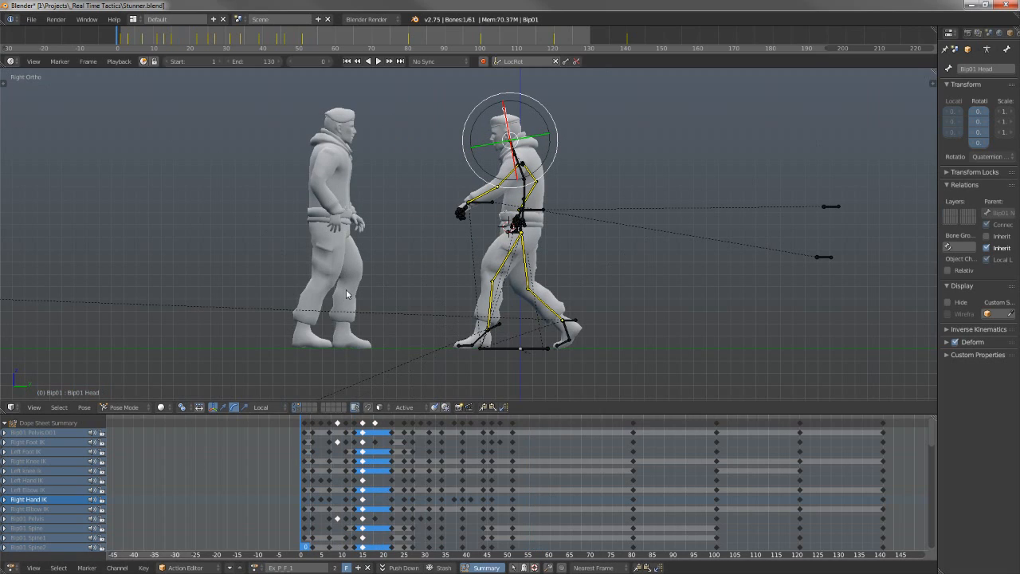
{"action": "left_click", "coordinate": [304, 458]}
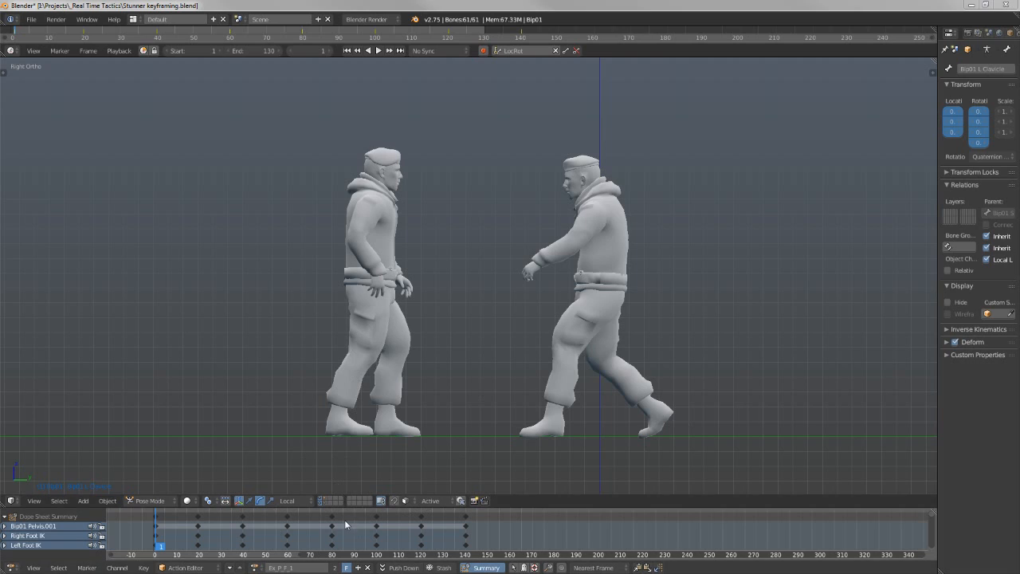
In Stunner keyframing.blend, go to frame 20, display the victim's armature layer and select its Bip01 Spine bone.
{"action": "left_click_drag", "start_coordinate": [155, 532], "coordinate": [198, 542]}
{"action": "left_click", "coordinate": [326, 498], "text": "shift"}
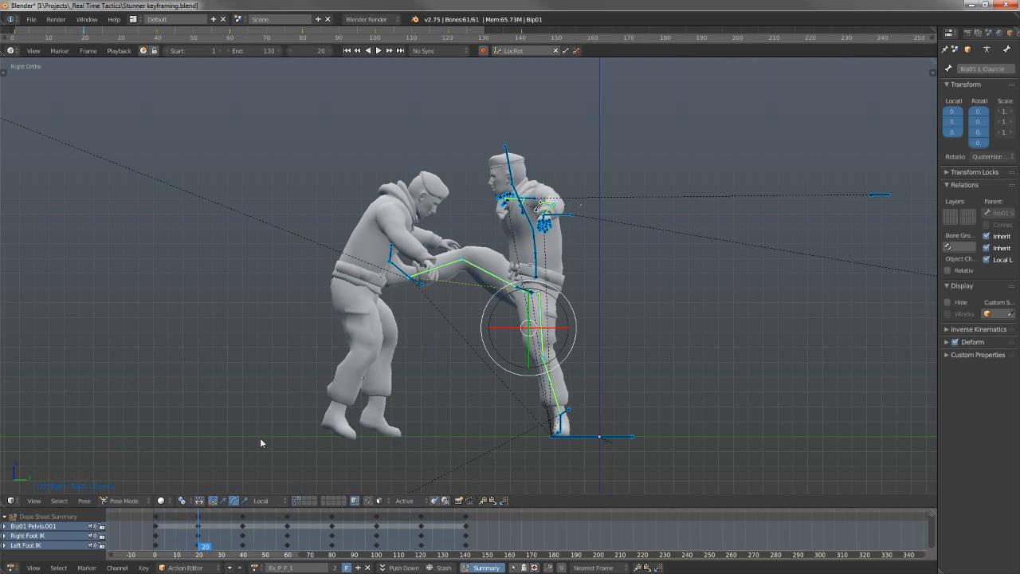
{"action": "left_click", "coordinate": [302, 504]}
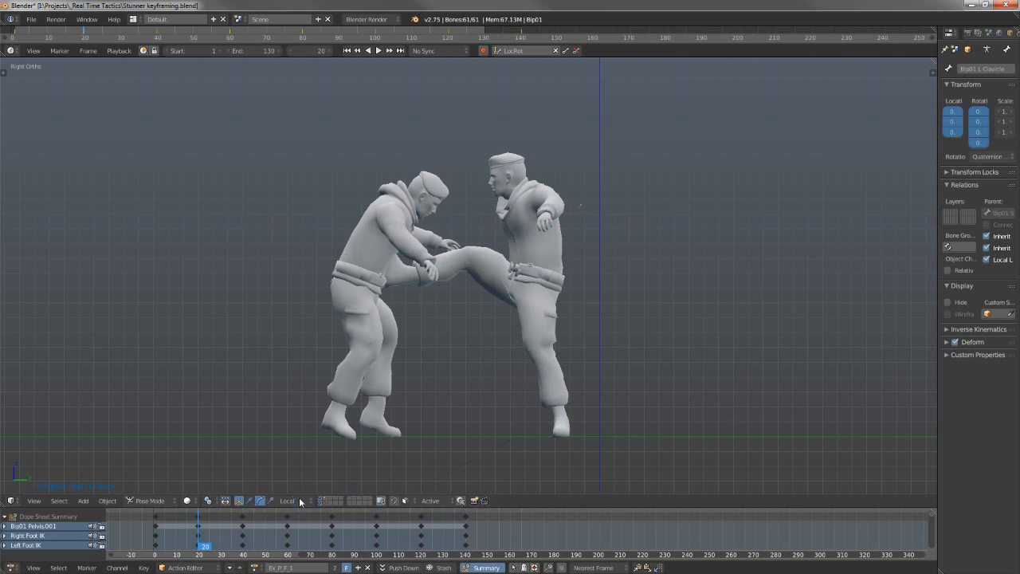
{"action": "left_click", "coordinate": [326, 503]}
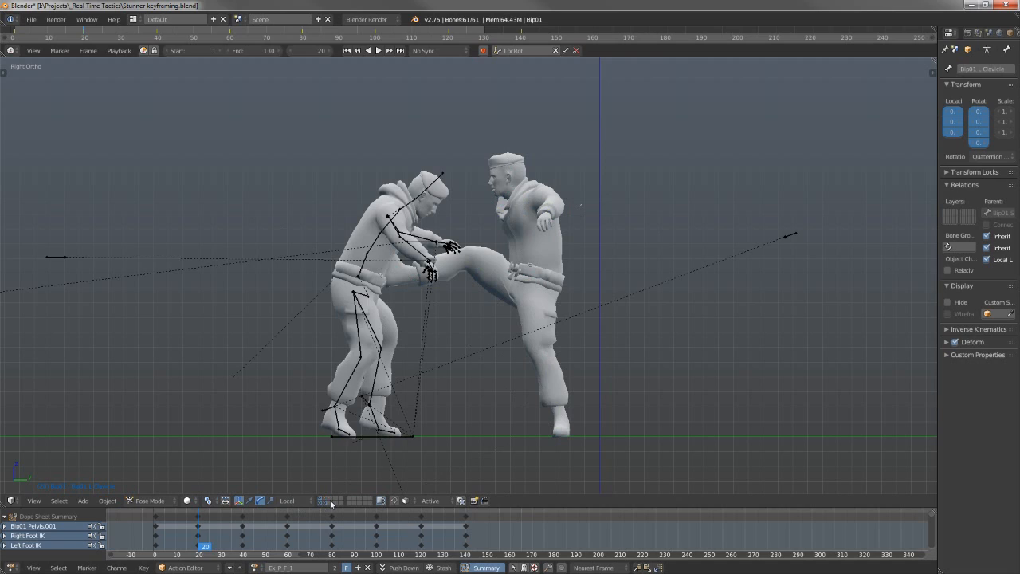
{"action": "right_click", "coordinate": [372, 264]}
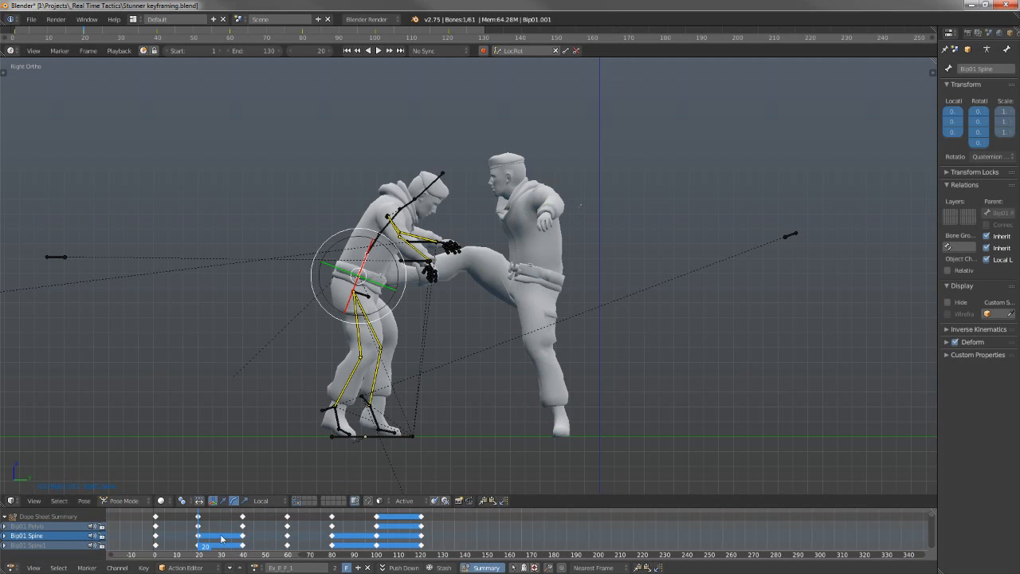
Scrub the victim's Ex_E_F_1 action from frame 1 to its last key at about frame 120, then play it.
{"action": "left_click", "coordinate": [139, 538]}
{"action": "left_click_drag", "start_coordinate": [139, 539], "coordinate": [198, 545]}
{"action": "key", "text": "Down"}
{"action": "left_click_drag", "start_coordinate": [195, 528], "coordinate": [171, 530]}
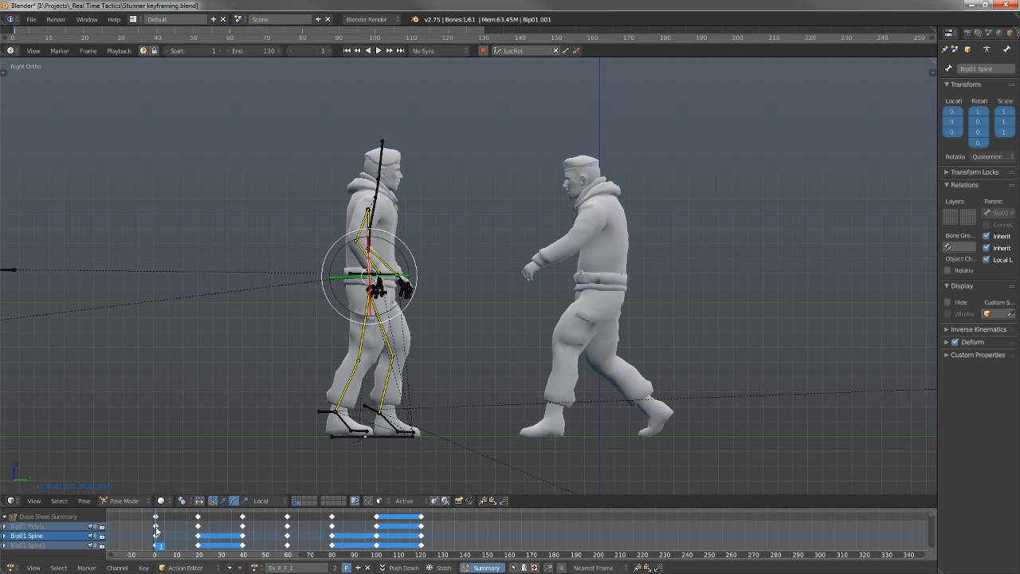
{"action": "left_click_drag", "start_coordinate": [296, 531], "coordinate": [424, 528]}
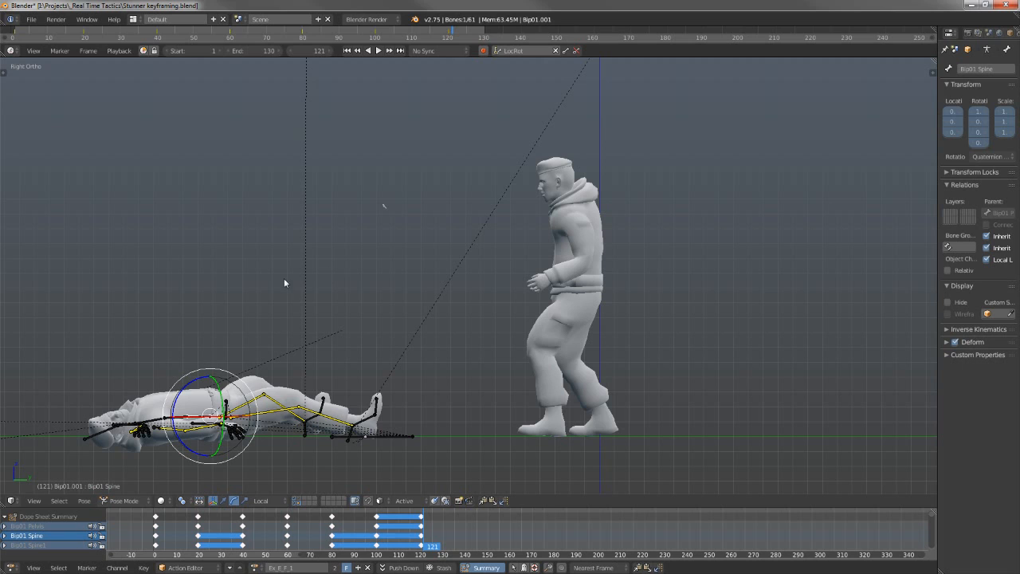
{"action": "left_click_drag", "start_coordinate": [200, 526], "coordinate": [423, 533]}
{"action": "key", "text": "alt+a"}
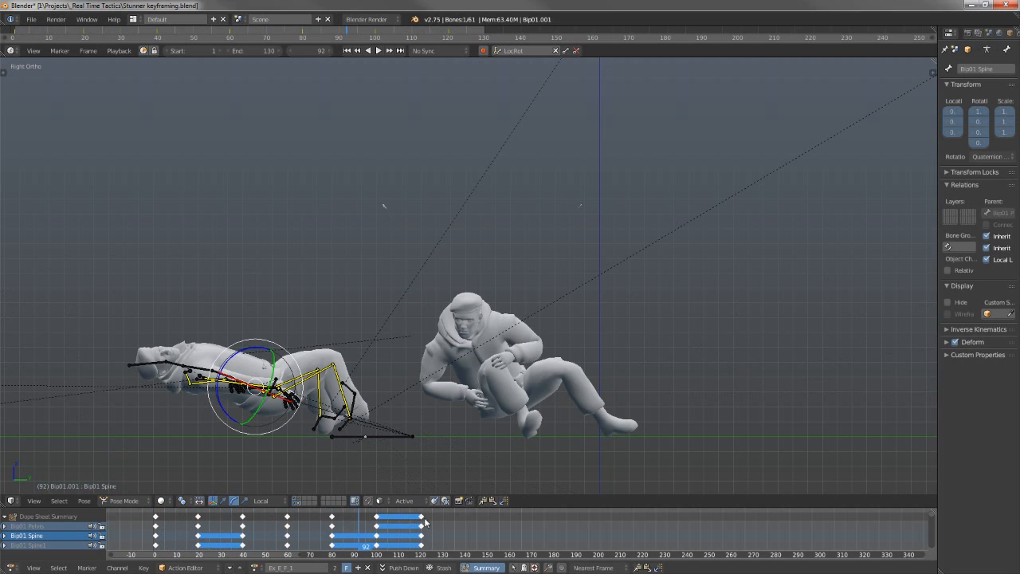